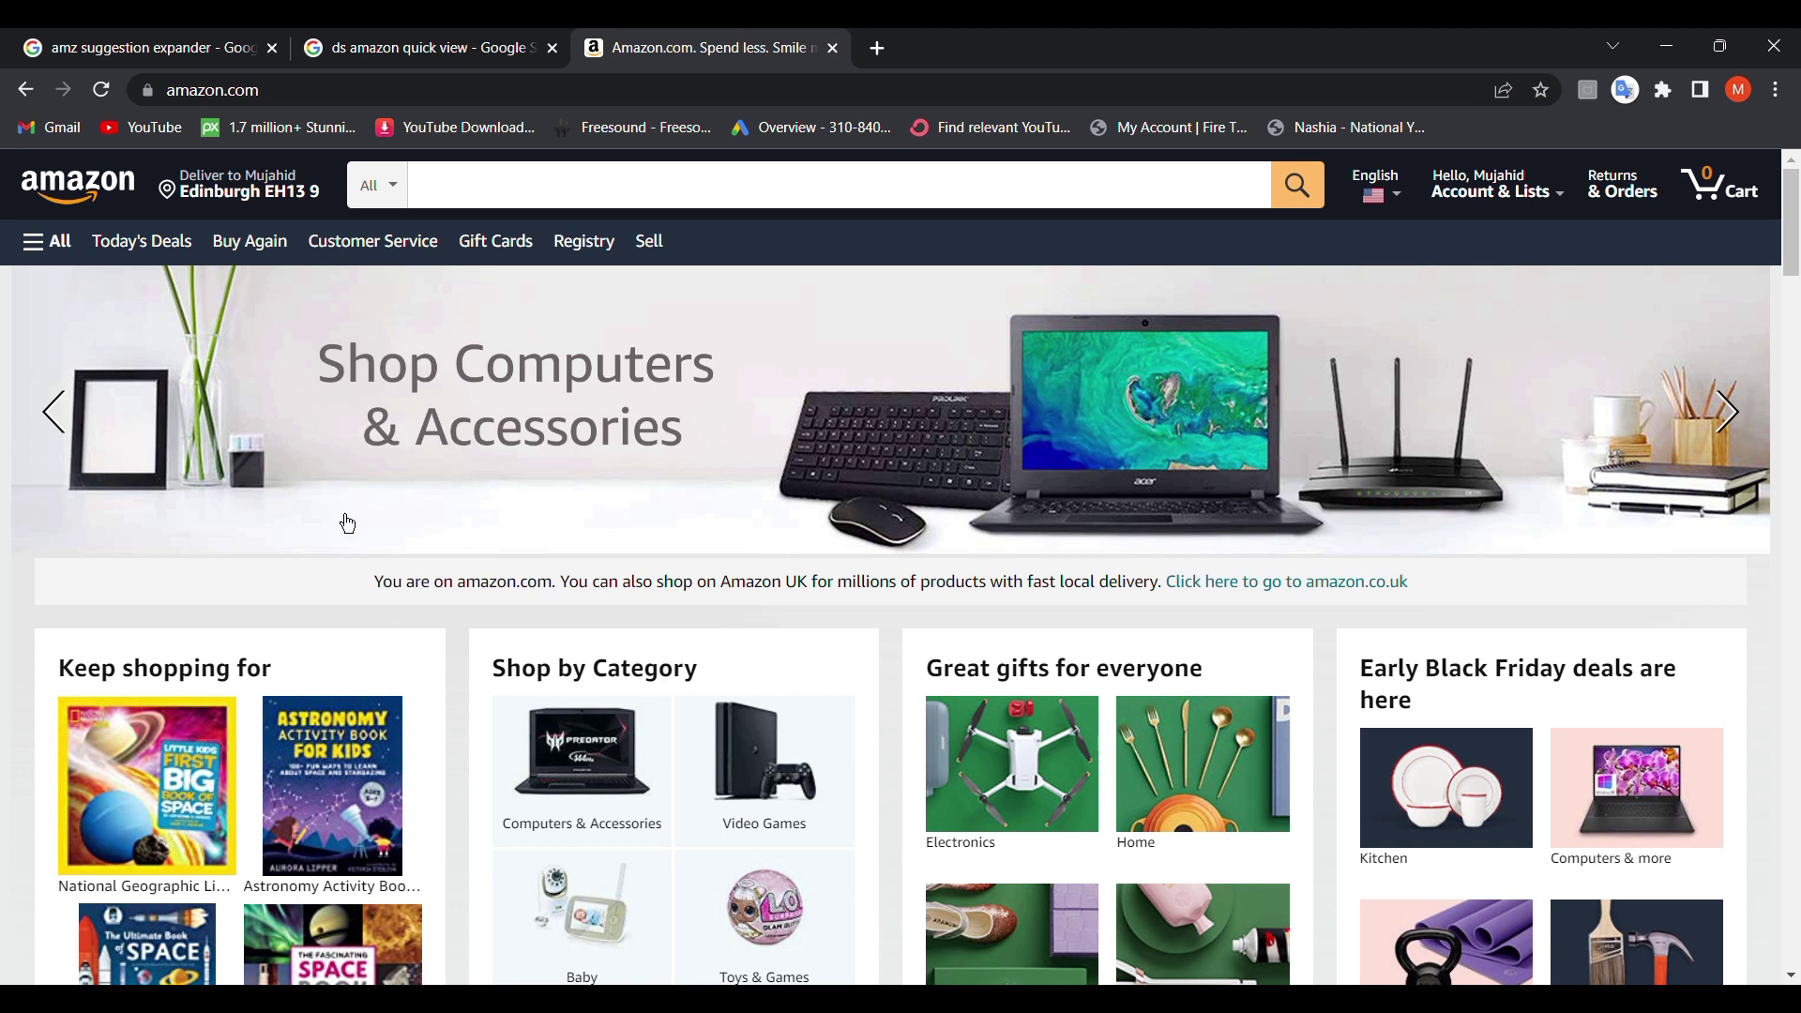
Flip between the expander results, DS Amazon Quick View results and Amazon homepage tabs.
{"action": "left_click", "coordinate": [77, 46]}
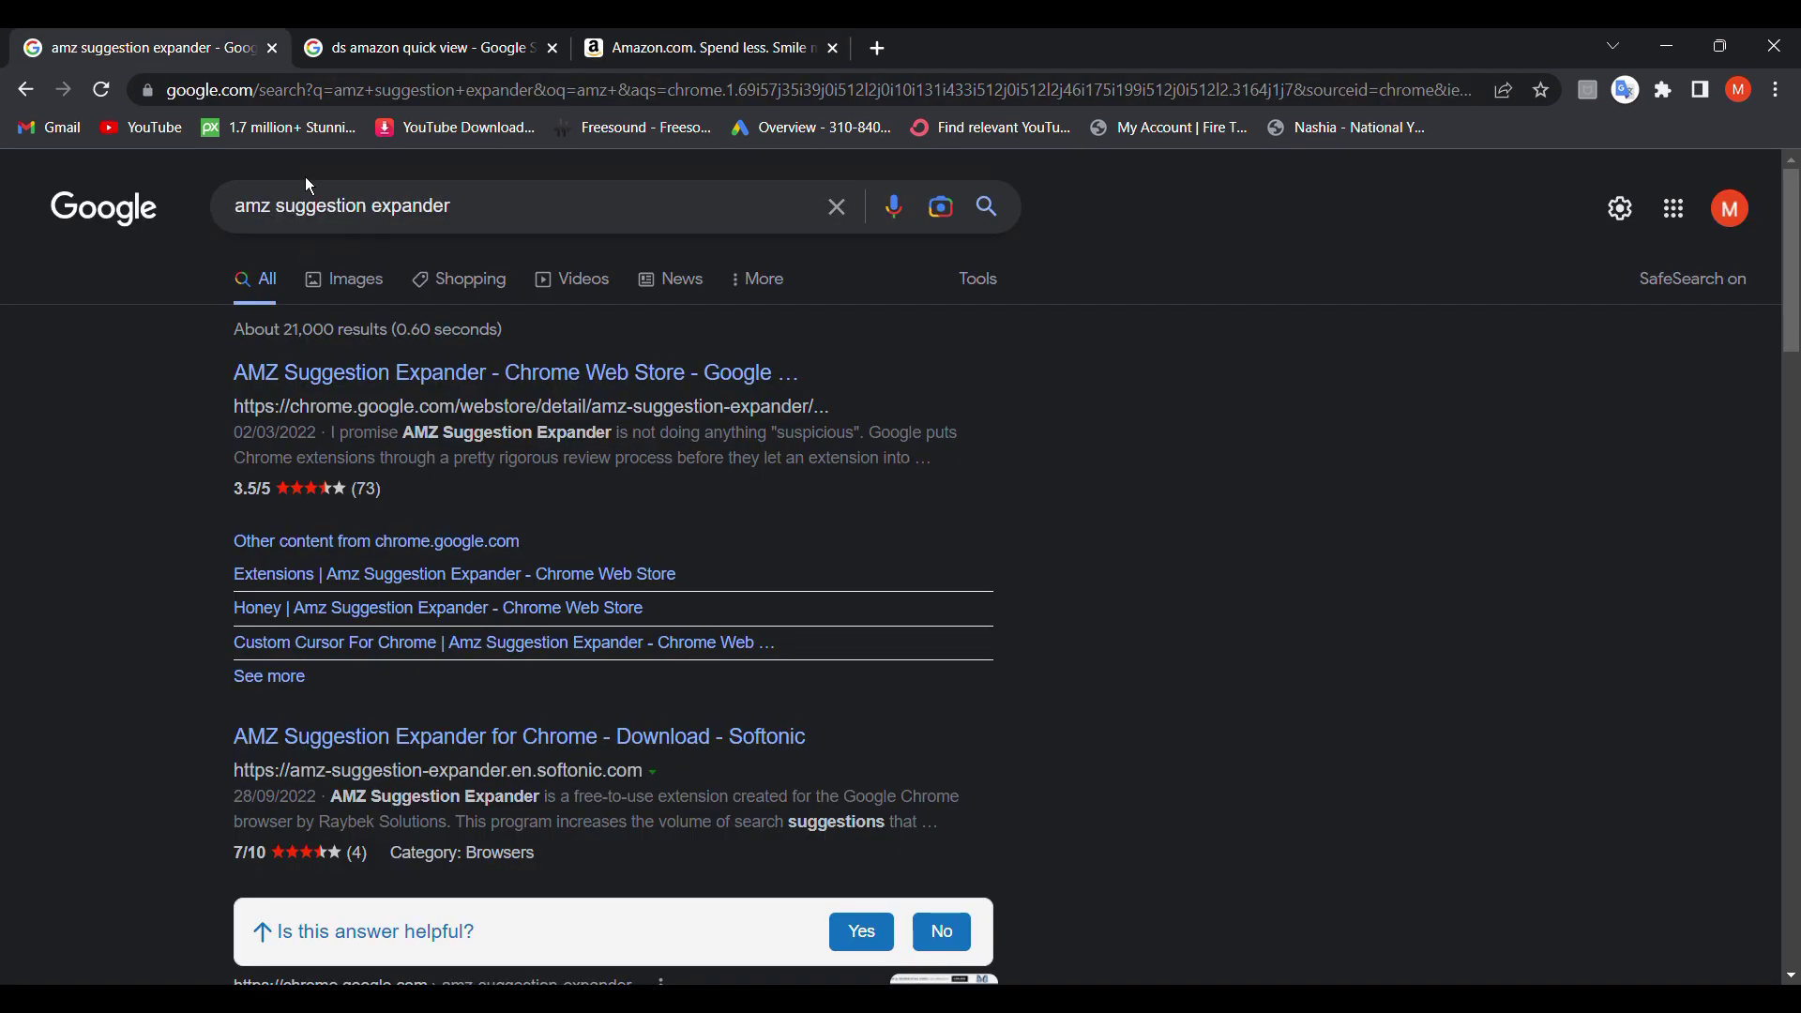
{"action": "left_click", "coordinate": [406, 46]}
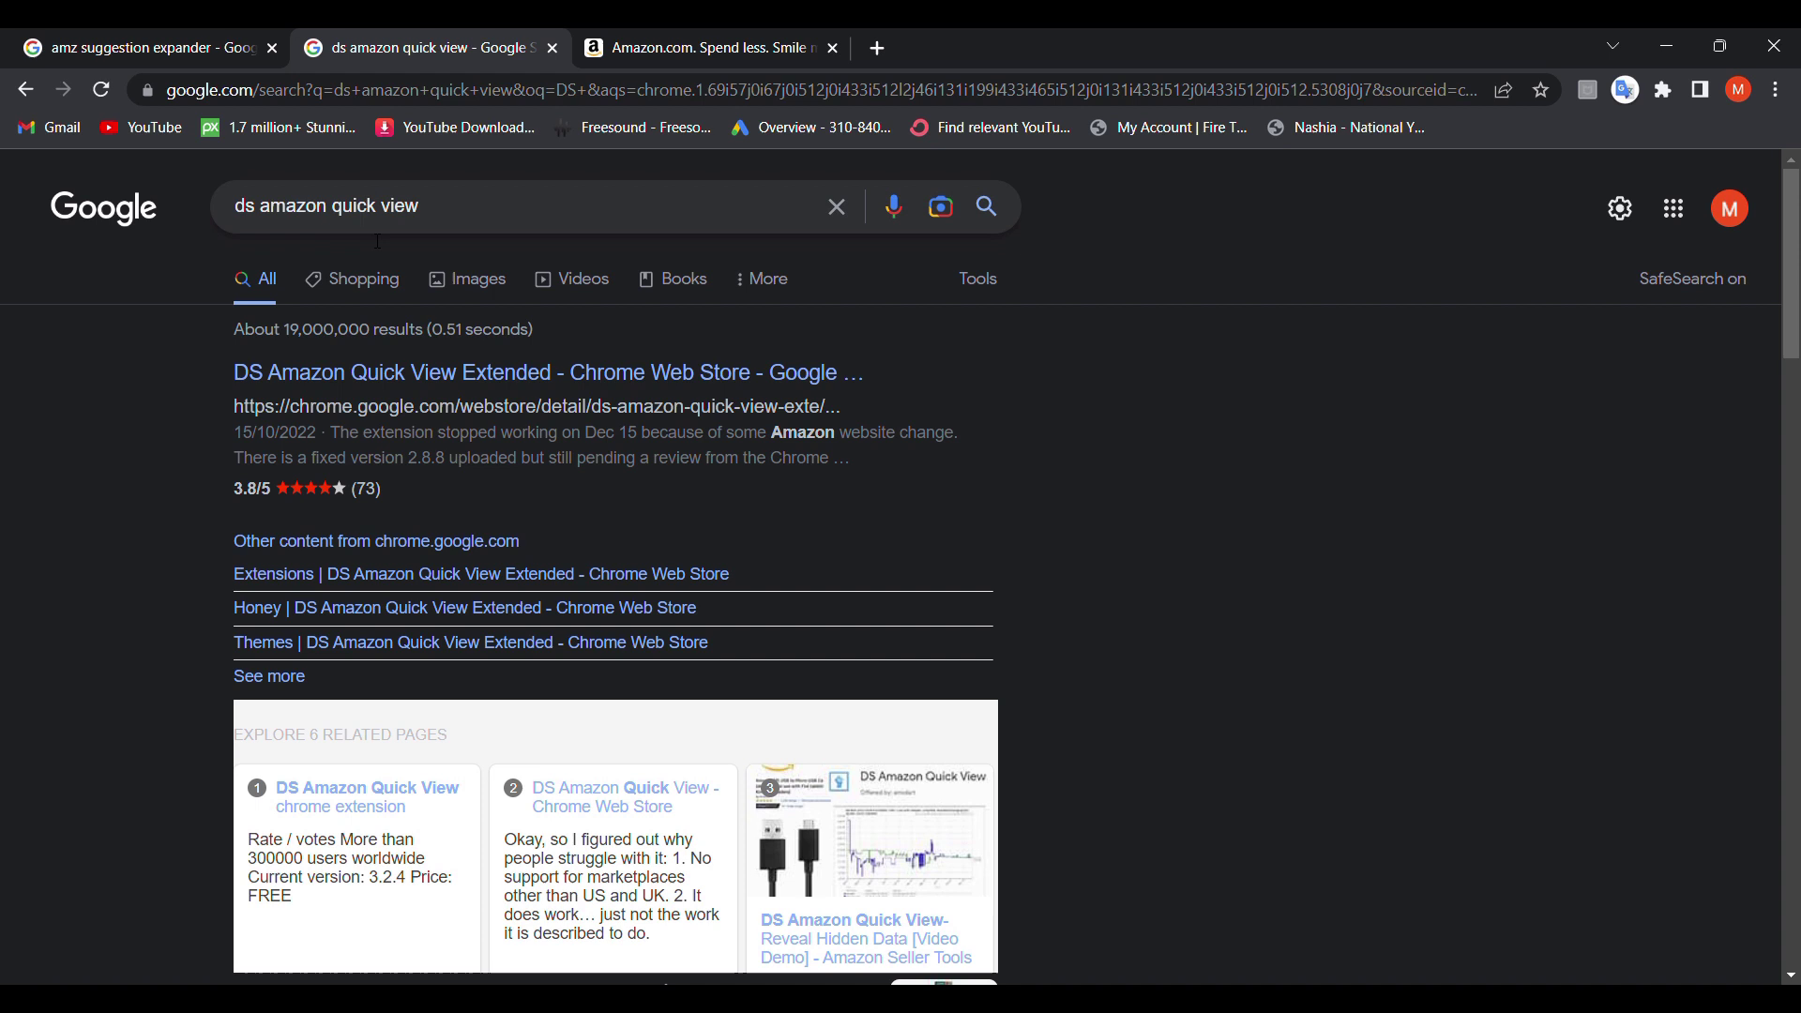
{"action": "left_click", "coordinate": [636, 46]}
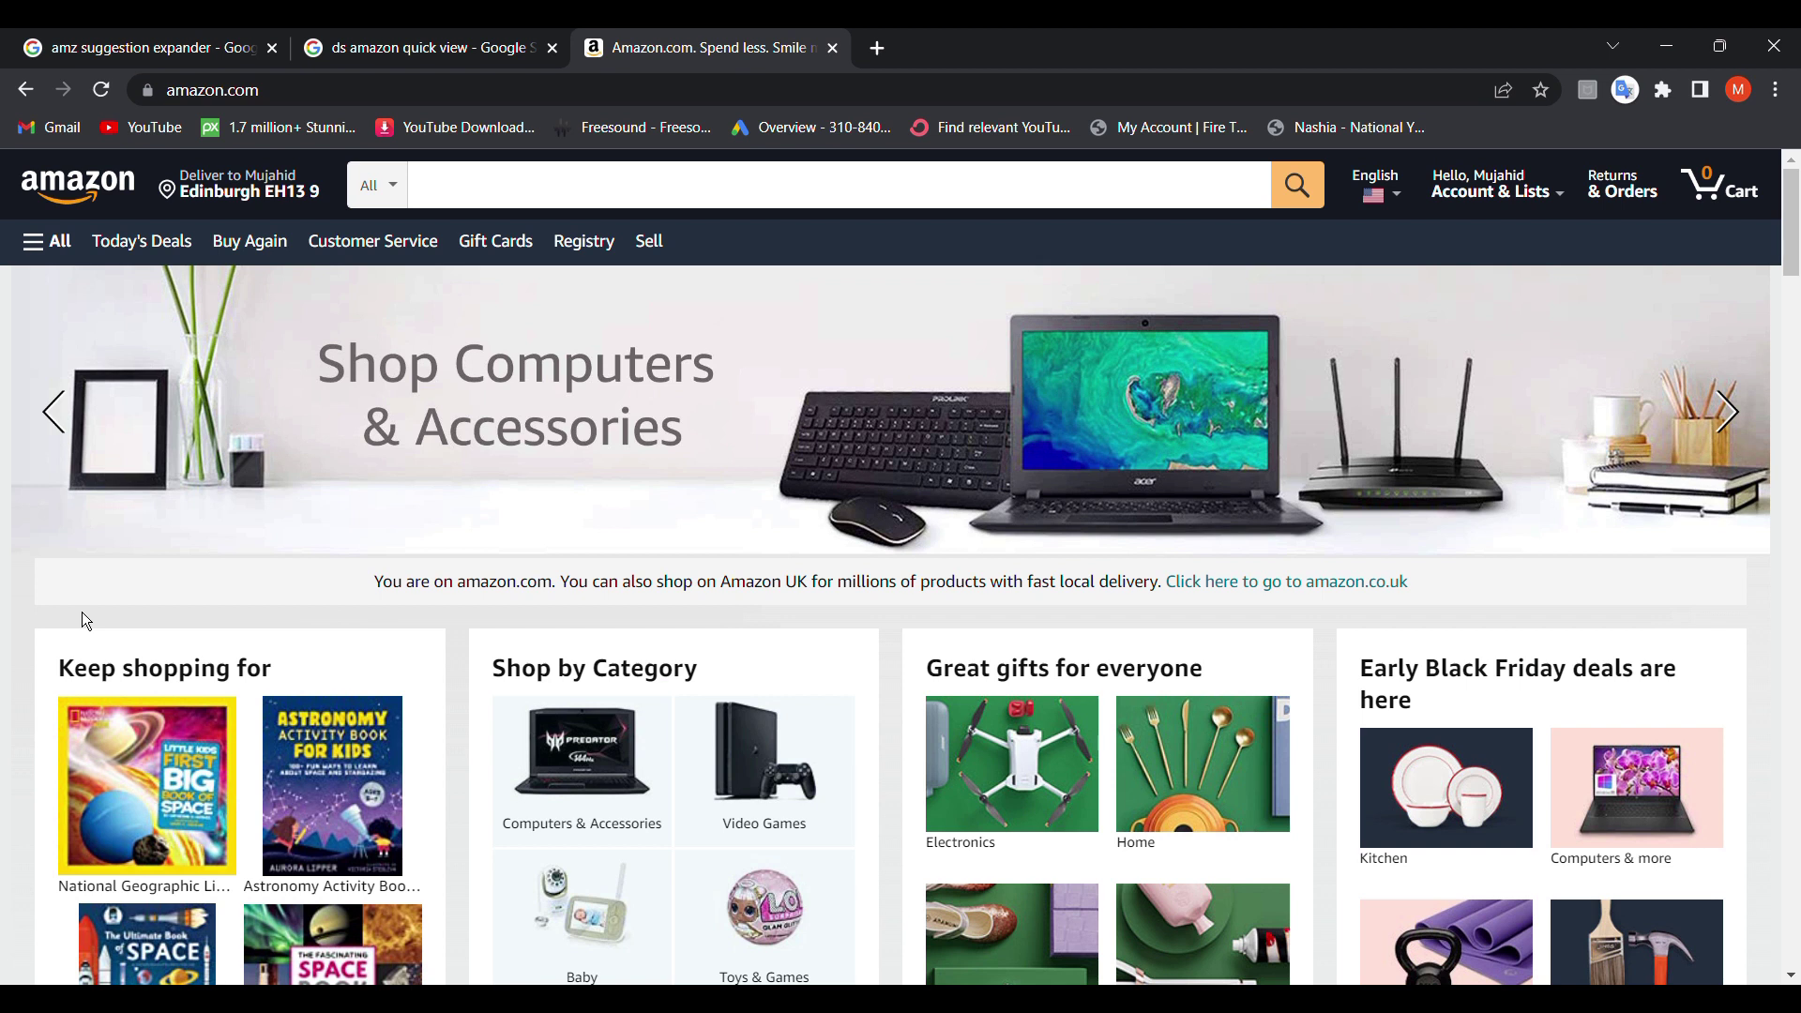
{"action": "left_click", "coordinate": [406, 49]}
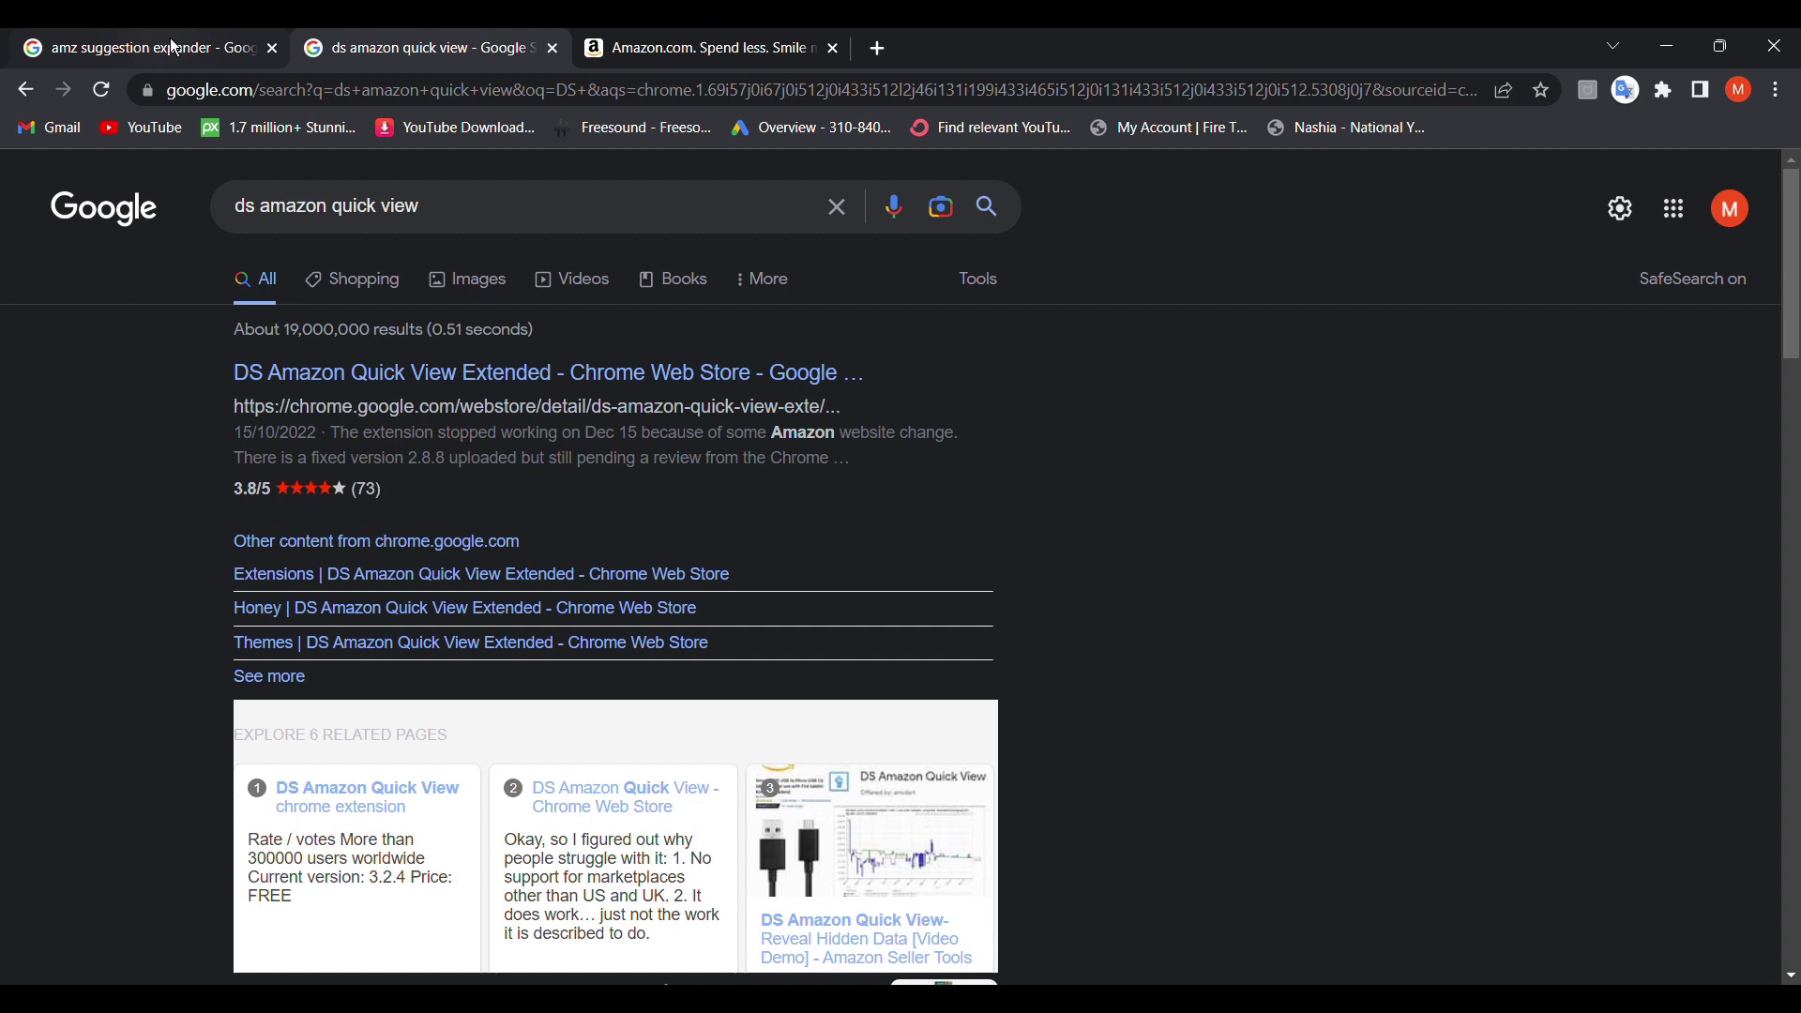
{"action": "left_click", "coordinate": [170, 48]}
{"action": "left_click", "coordinate": [386, 46]}
{"action": "left_click", "coordinate": [651, 49]}
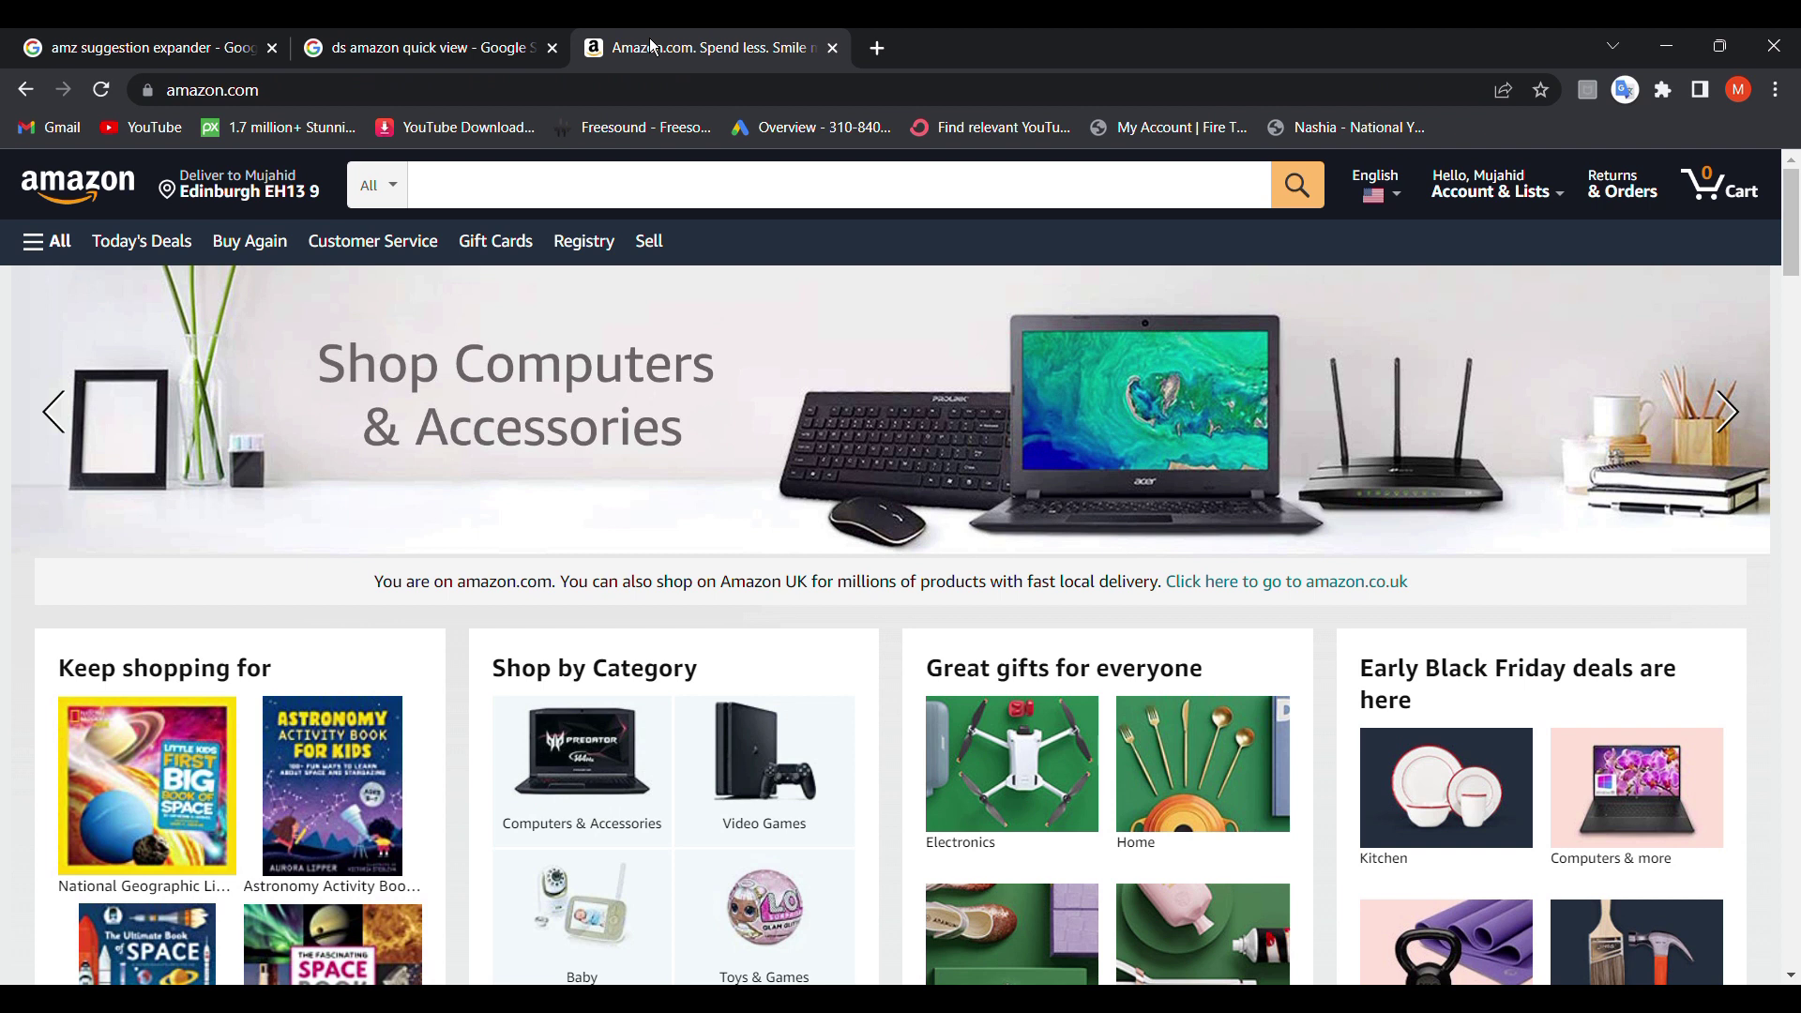
Return to the 'amz suggestion expander' results, select the whole query and dismiss suggestions.
{"action": "left_click", "coordinate": [177, 47]}
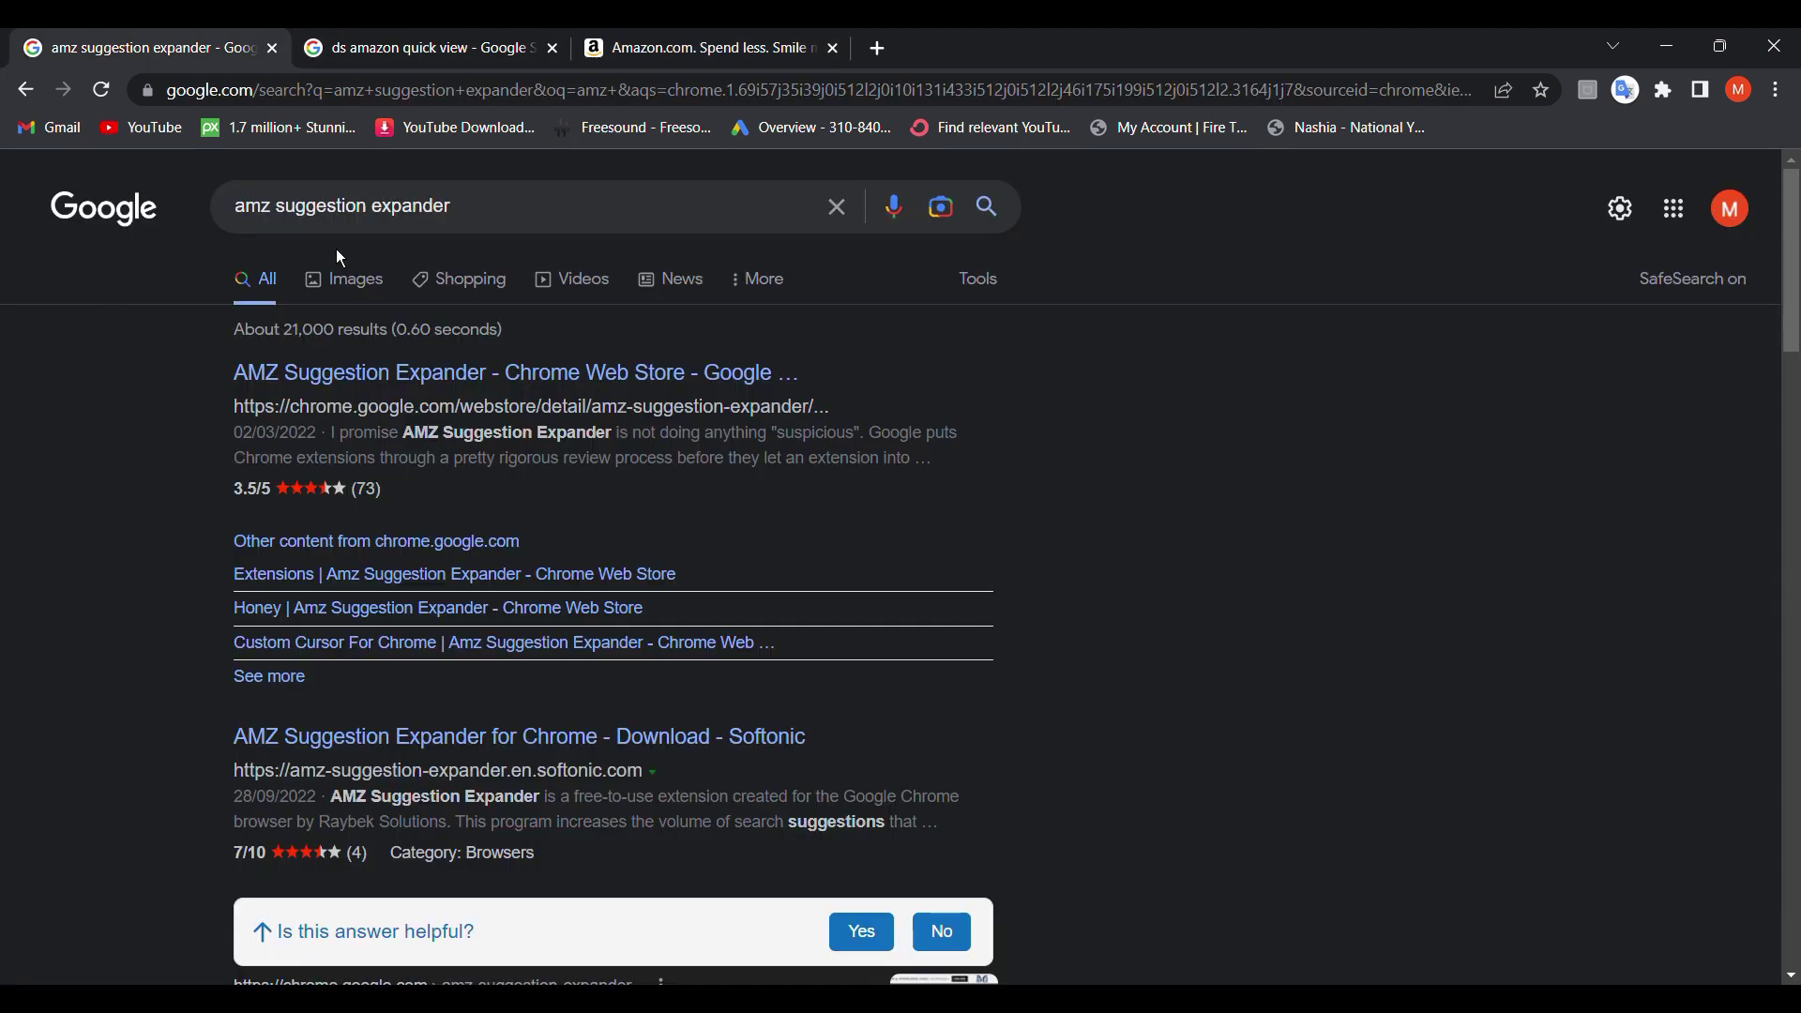
{"action": "left_click", "coordinate": [660, 61]}
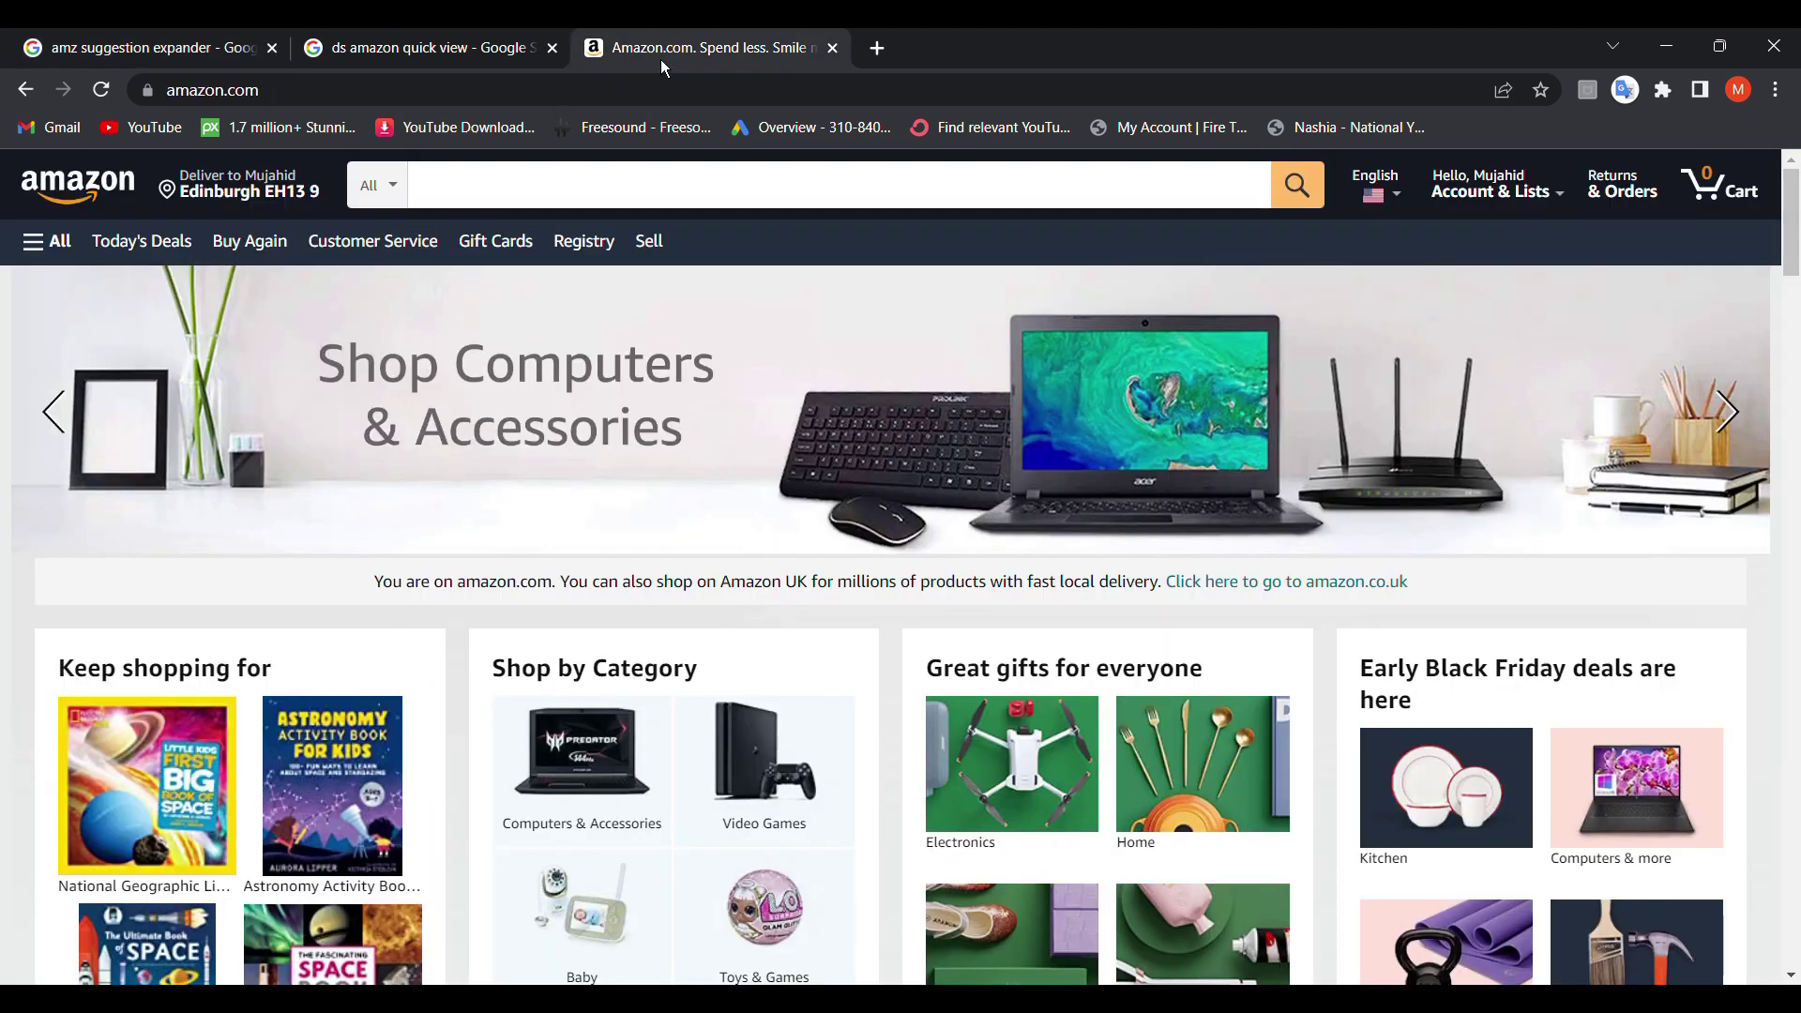
{"action": "left_click", "coordinate": [484, 191]}
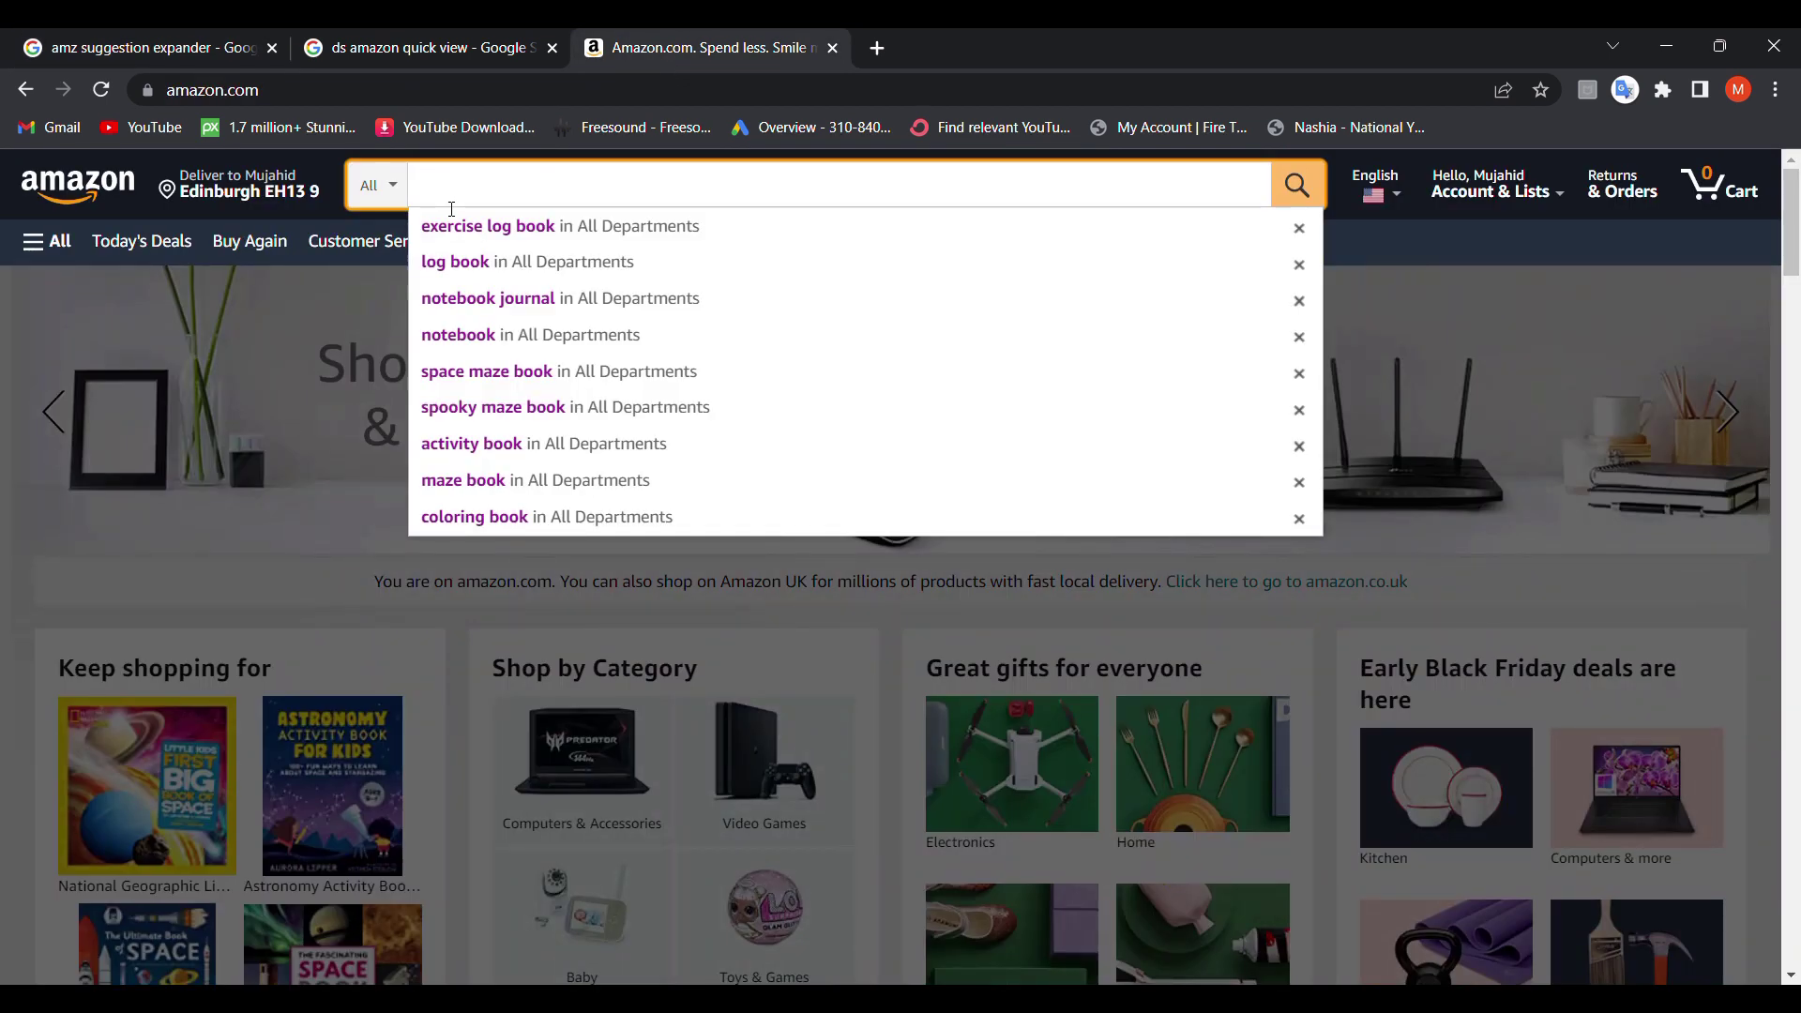
{"action": "left_click", "coordinate": [35, 46]}
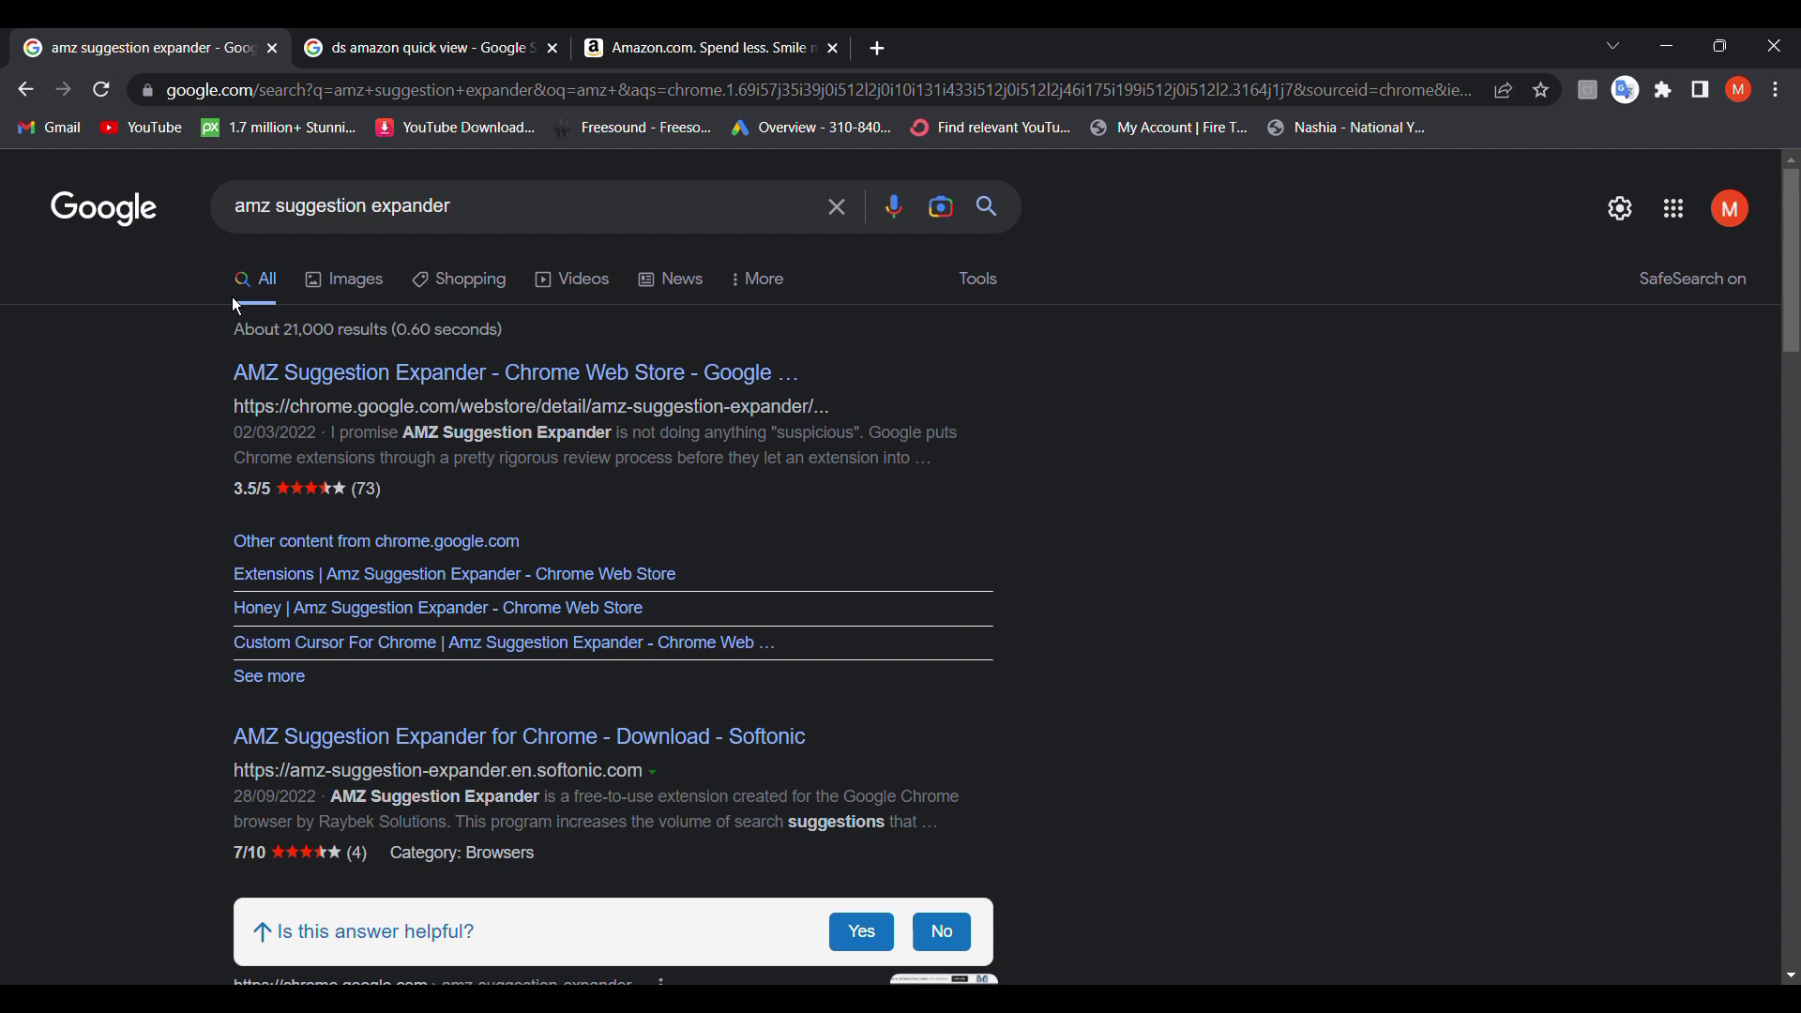
{"action": "triple_click", "coordinate": [394, 211]}
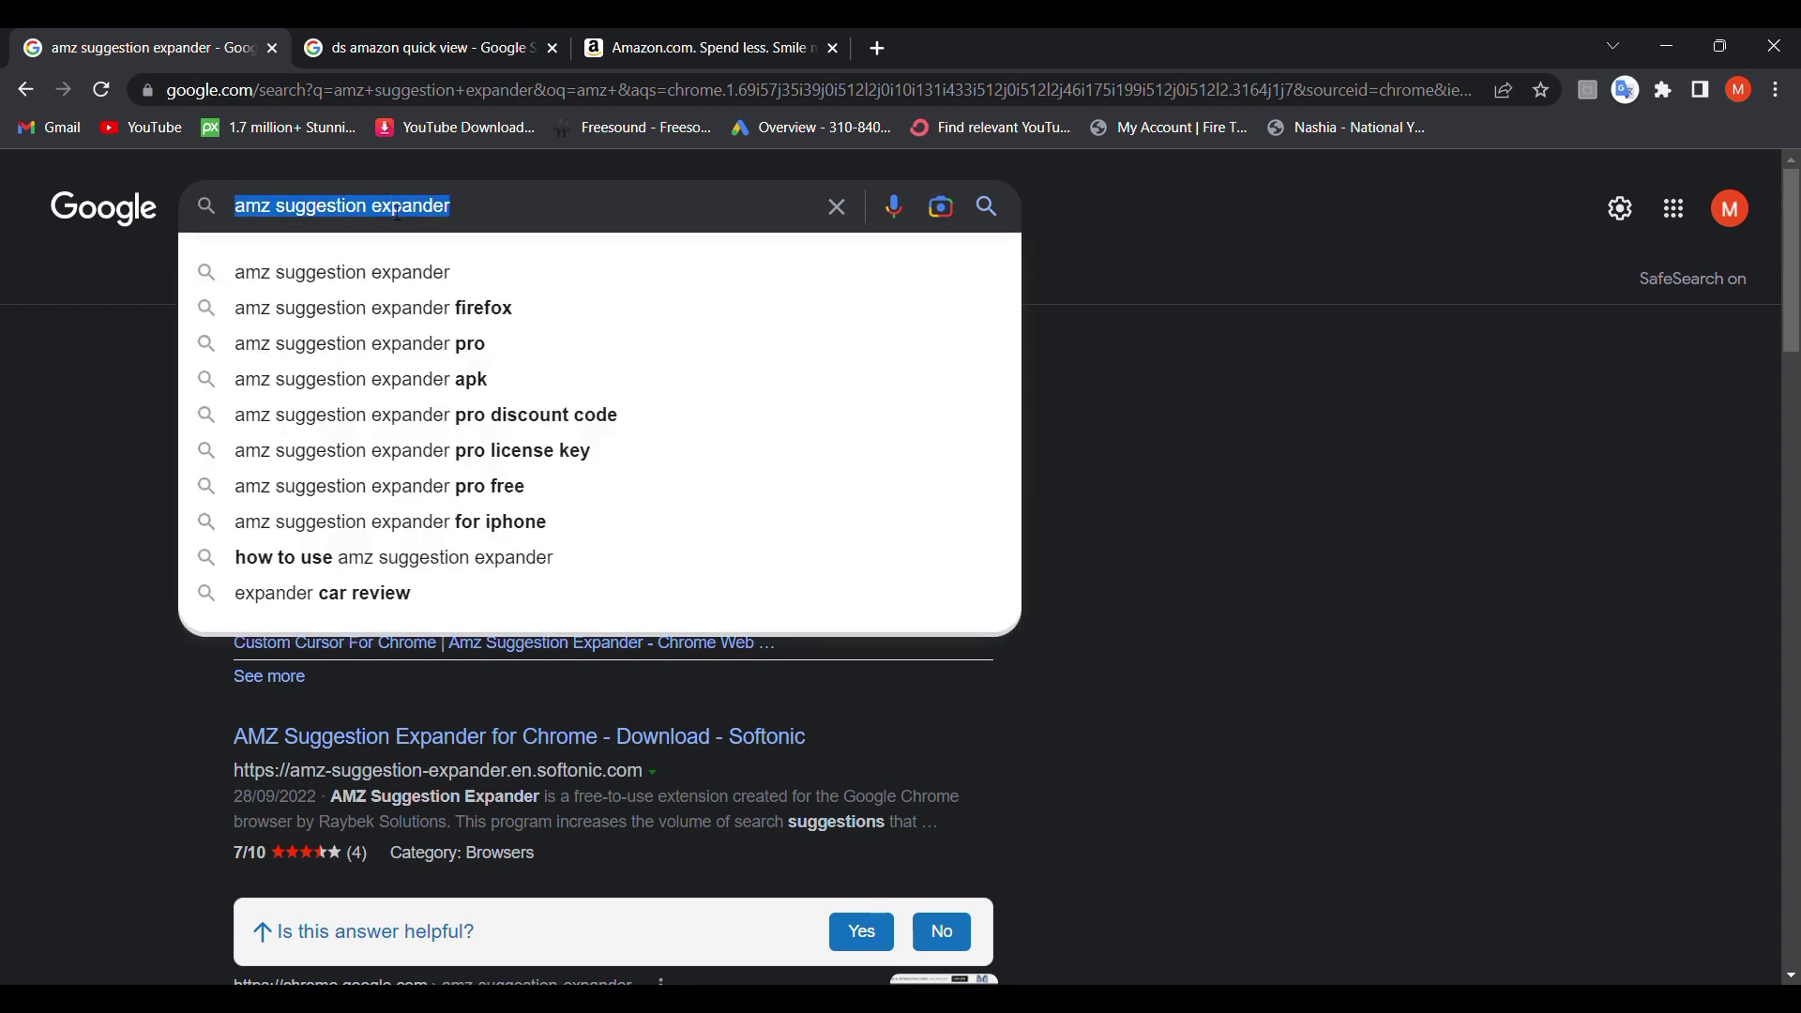
{"action": "left_click", "coordinate": [30, 358]}
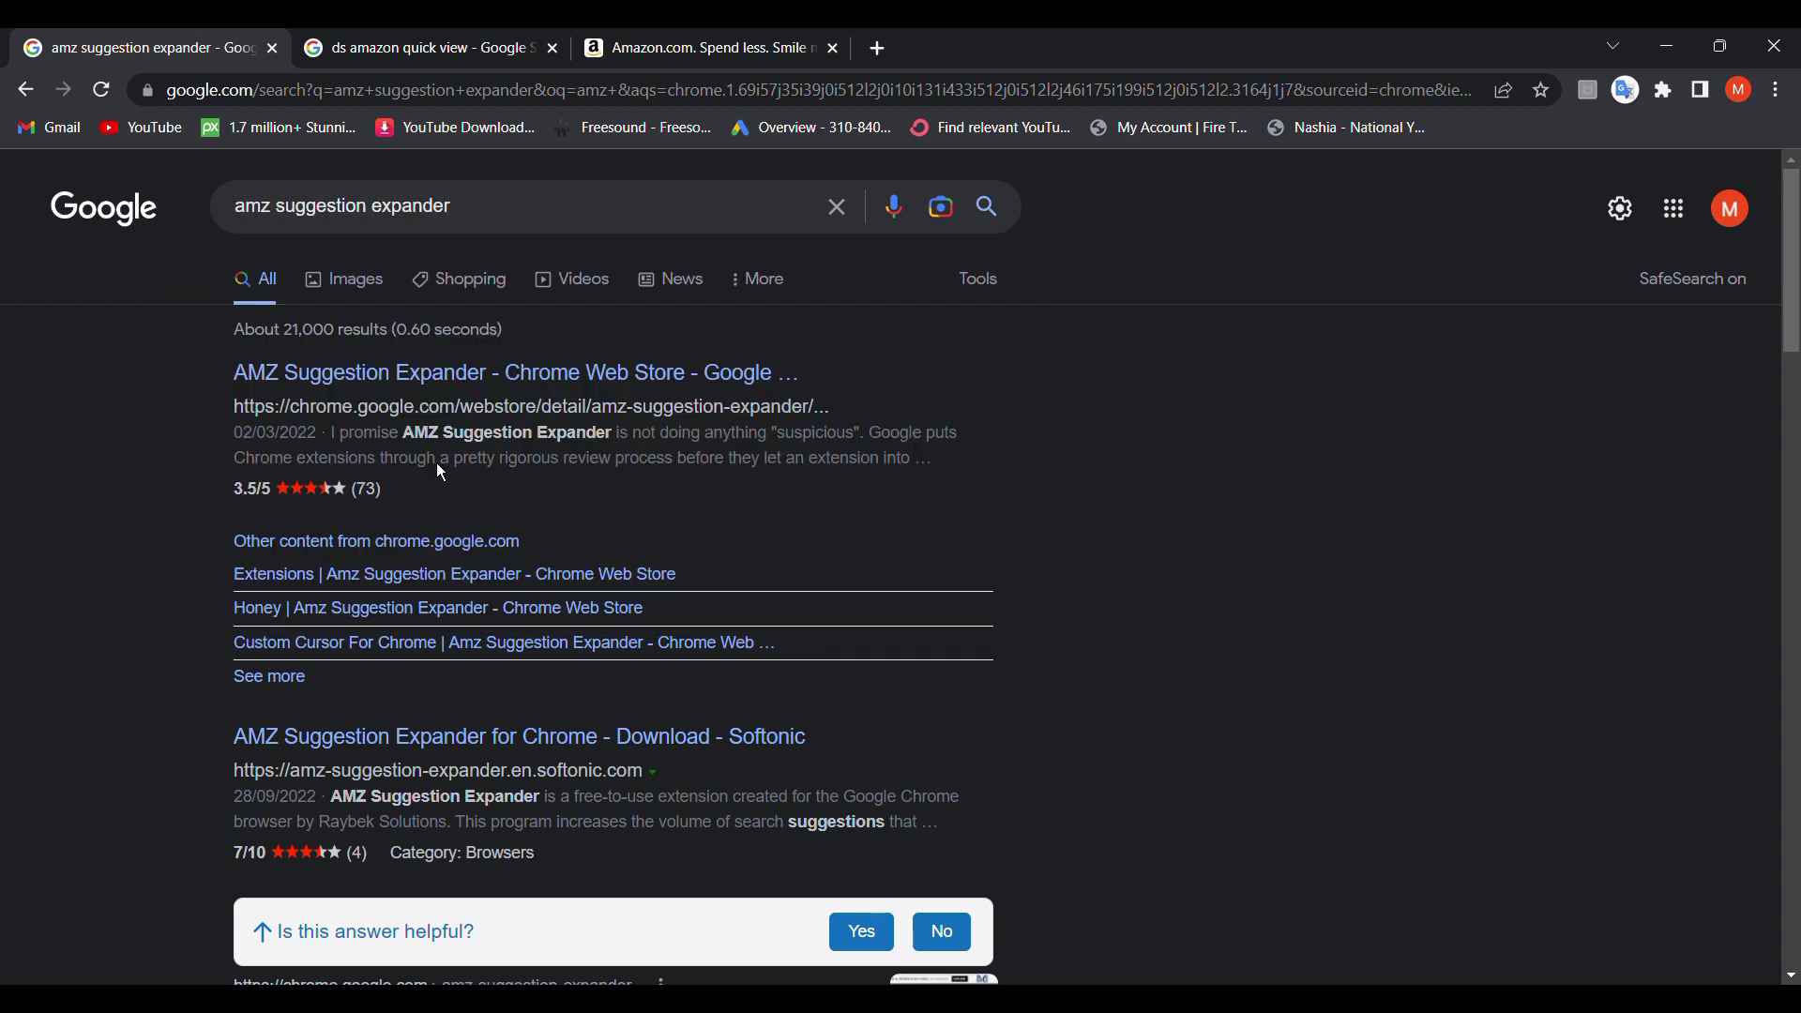
Confirm AMZ Suggestion Expander shows as installed in the Web Store, then return to Amazon.
{"action": "left_click", "coordinate": [484, 390]}
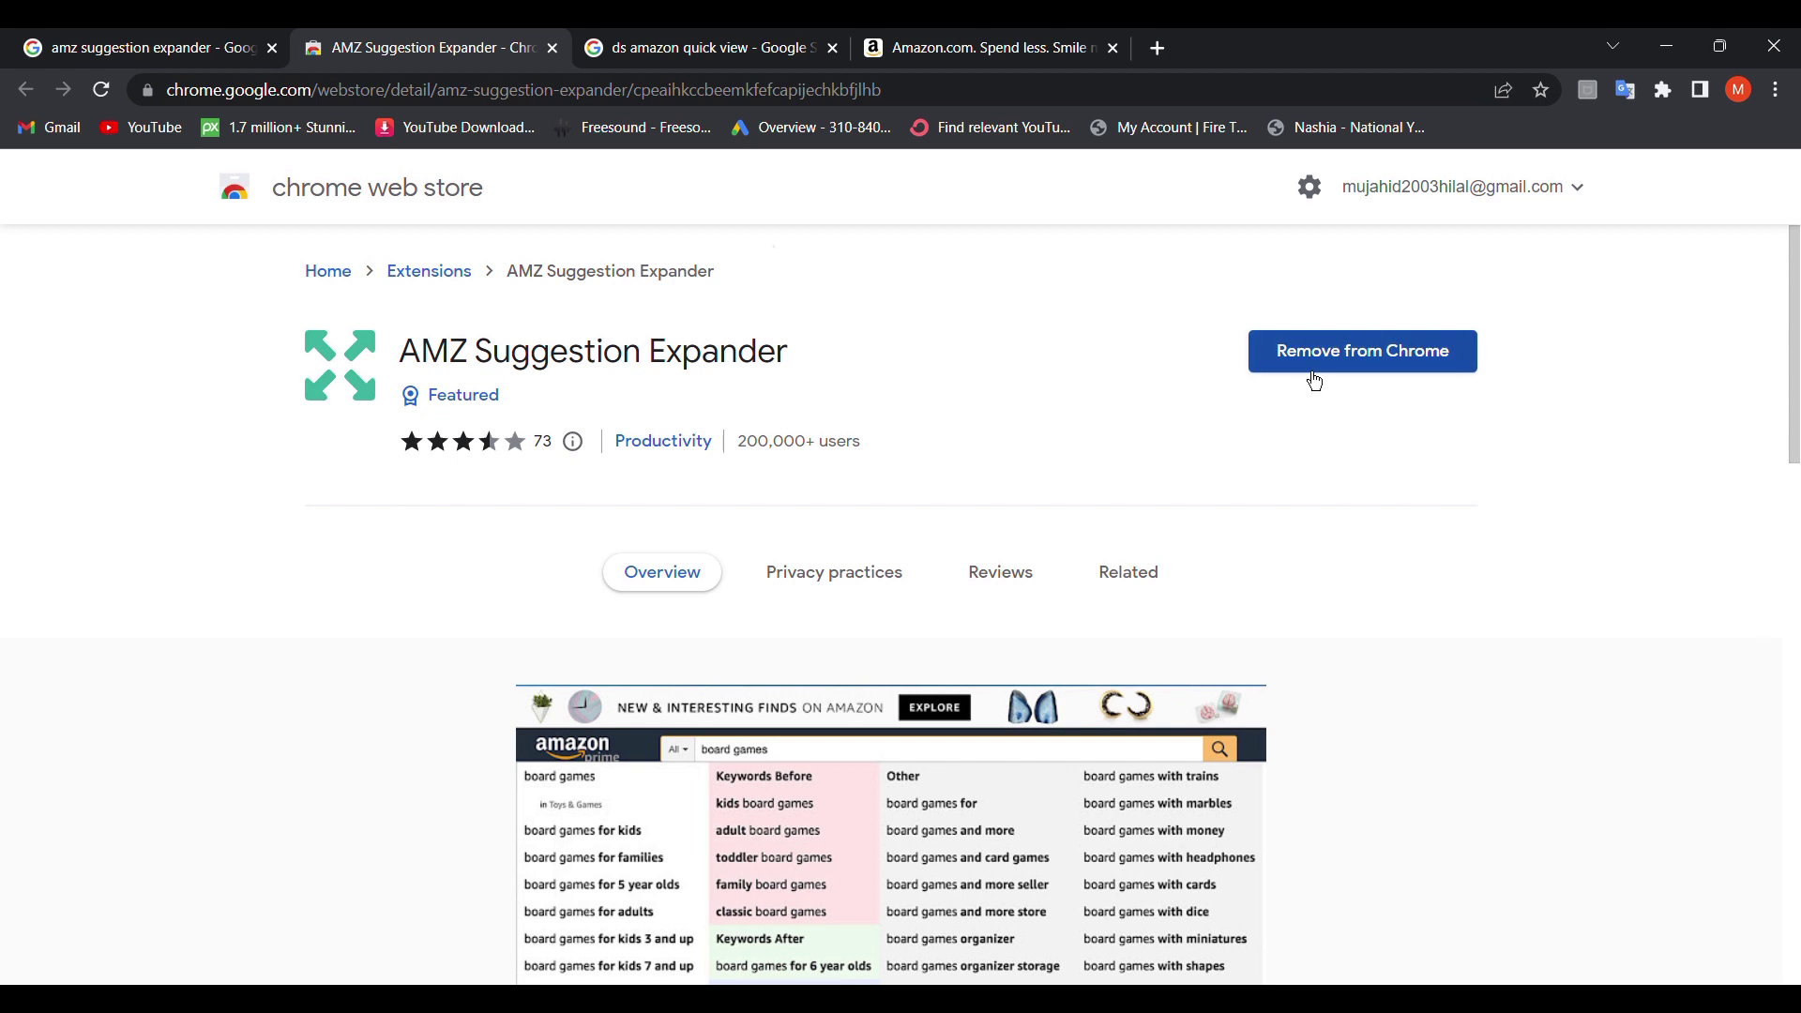
{"action": "mouse_move", "coordinate": [573, 442]}
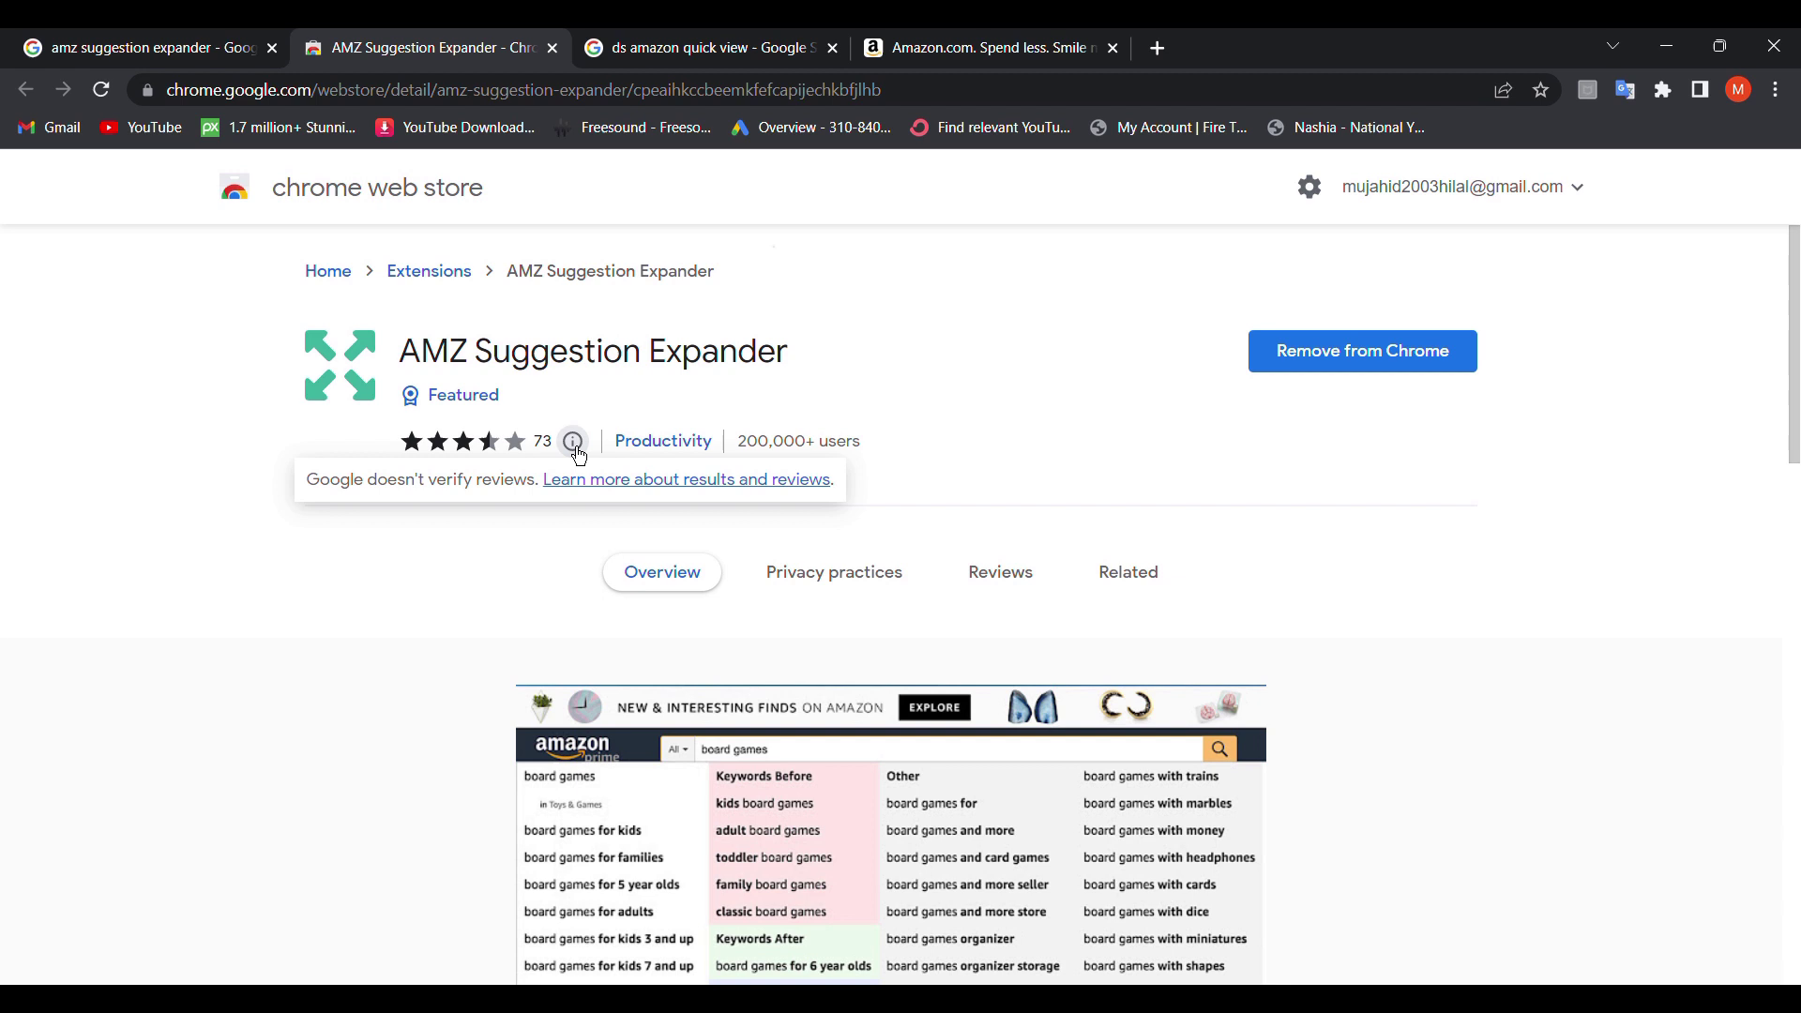
{"action": "left_click", "coordinate": [986, 49]}
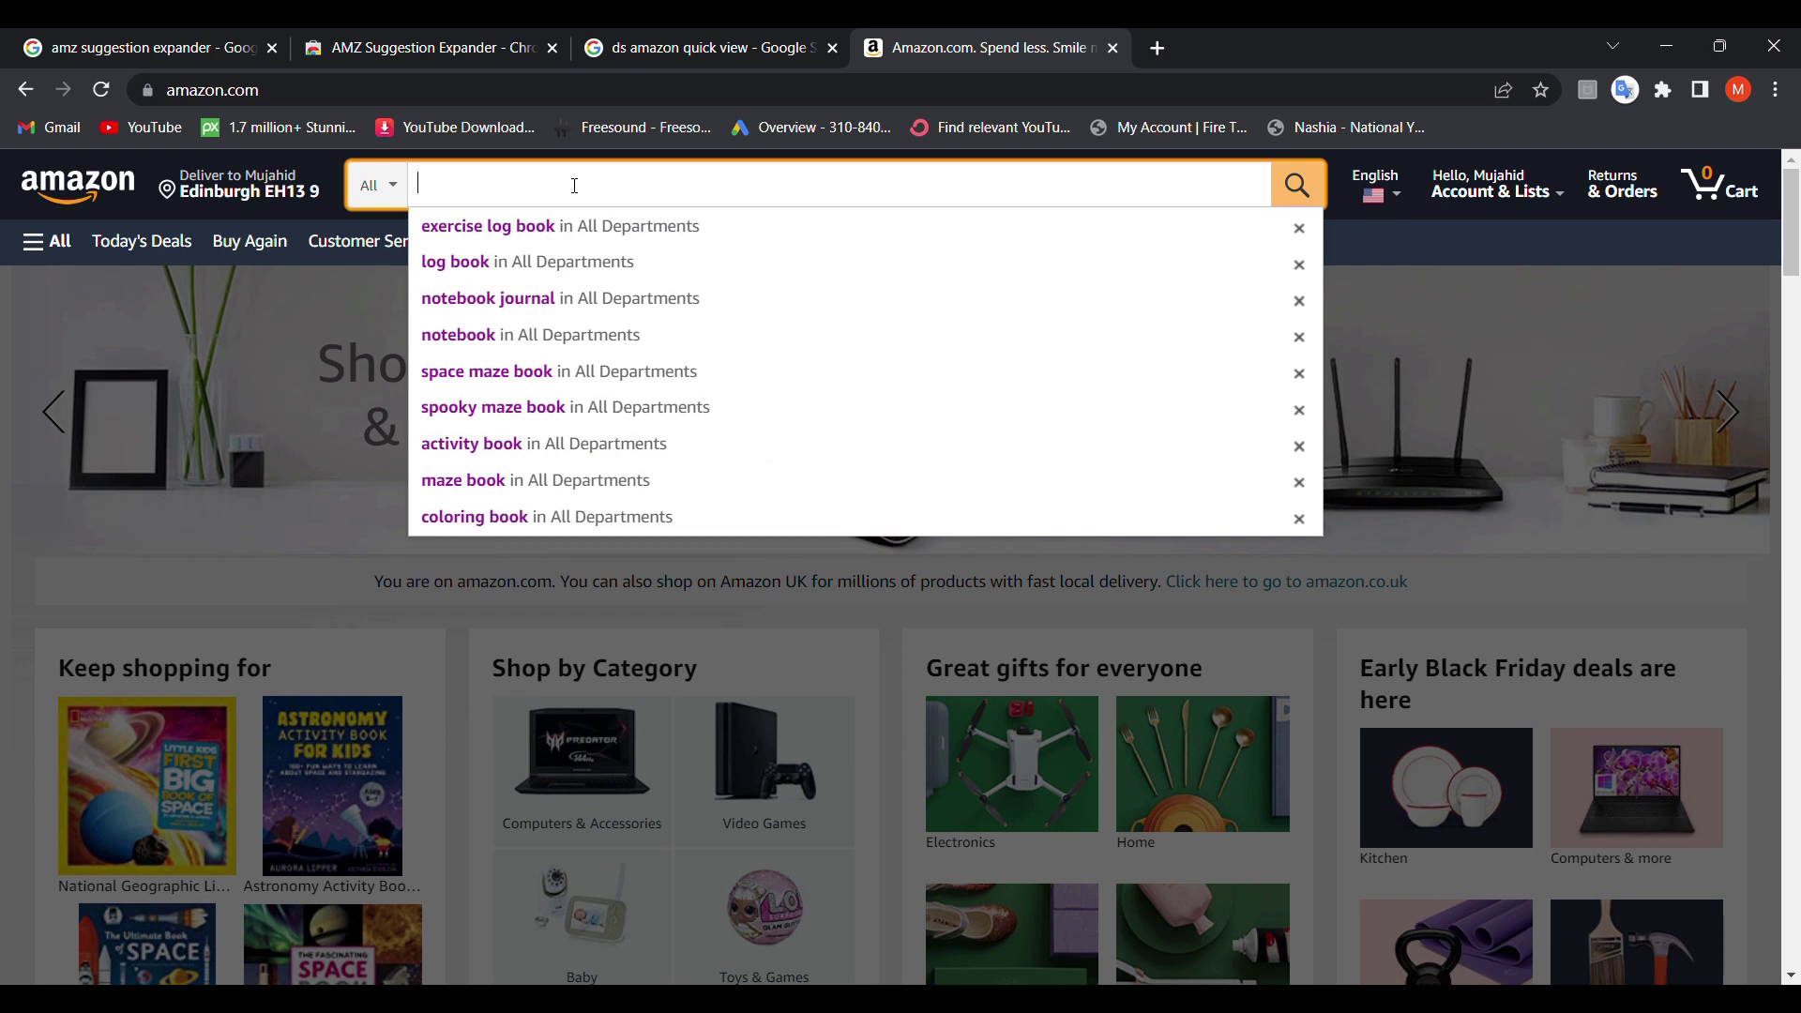
{"action": "type", "text": "log"}
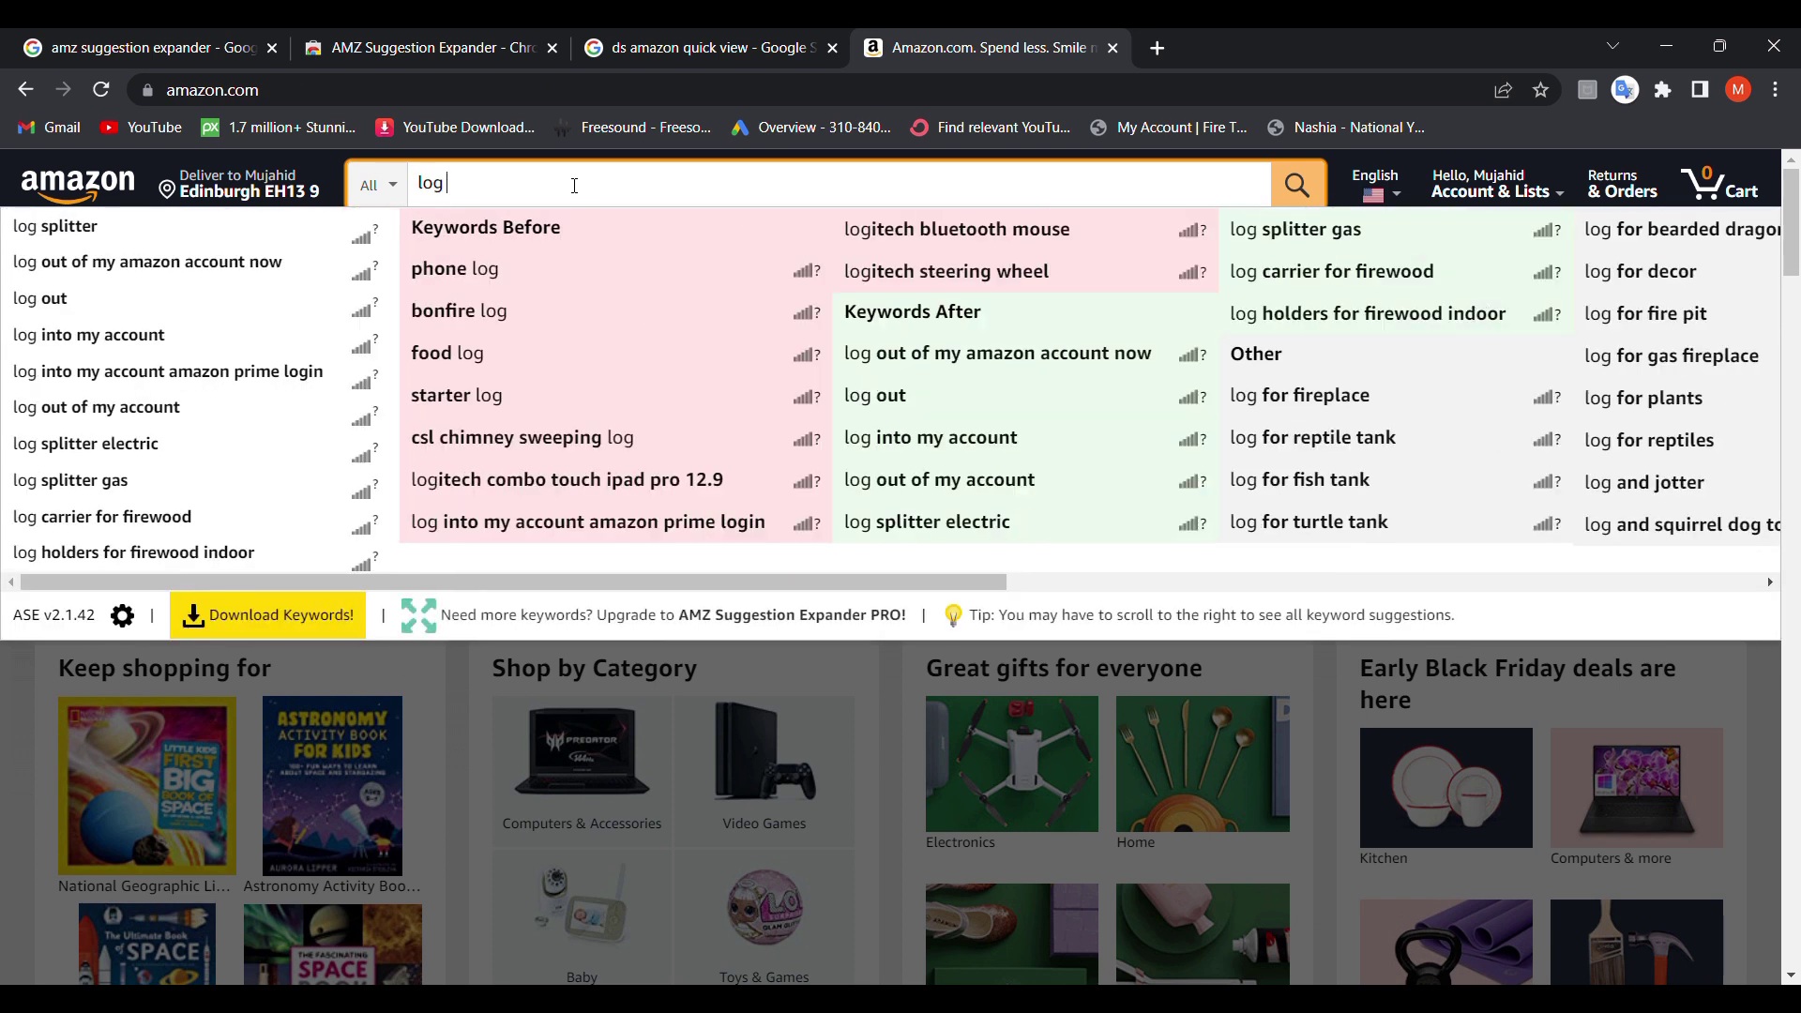
{"action": "type", "text": " book"}
Submit 'log book' and reopen the box to show before, after and other keyword groups.
{"action": "key", "text": "Return"}
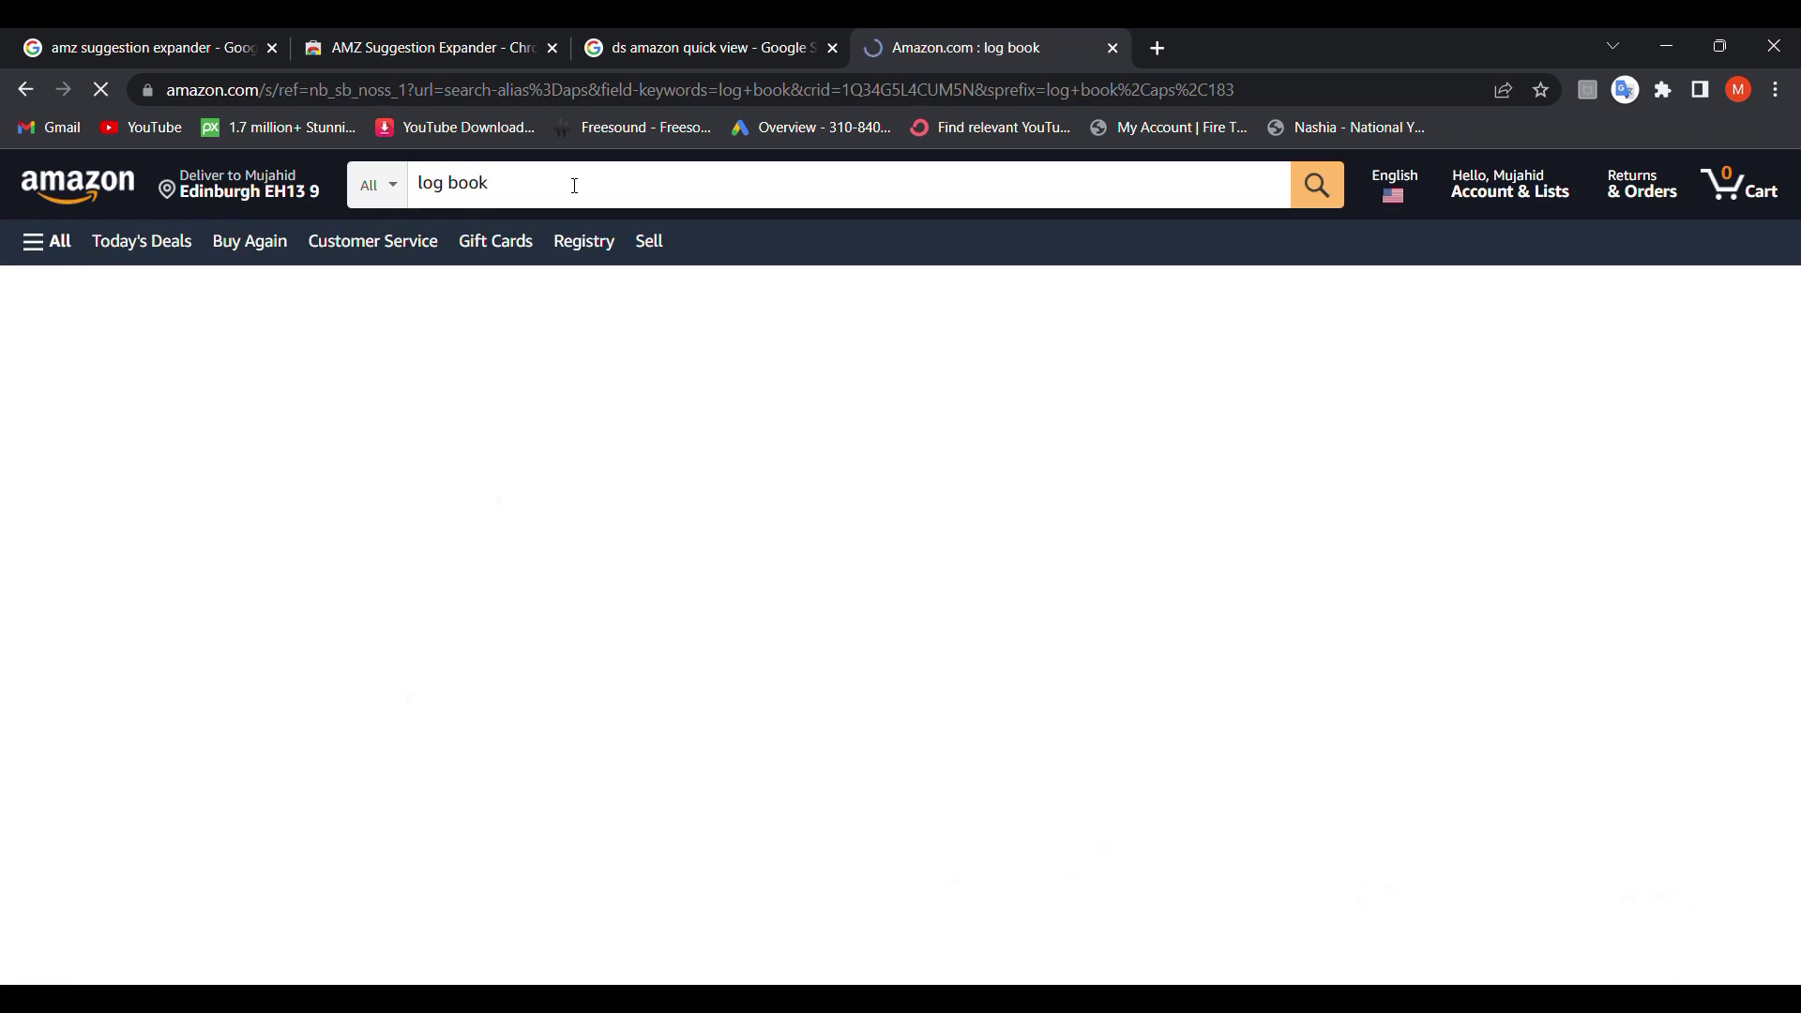
{"action": "left_click", "coordinate": [575, 187]}
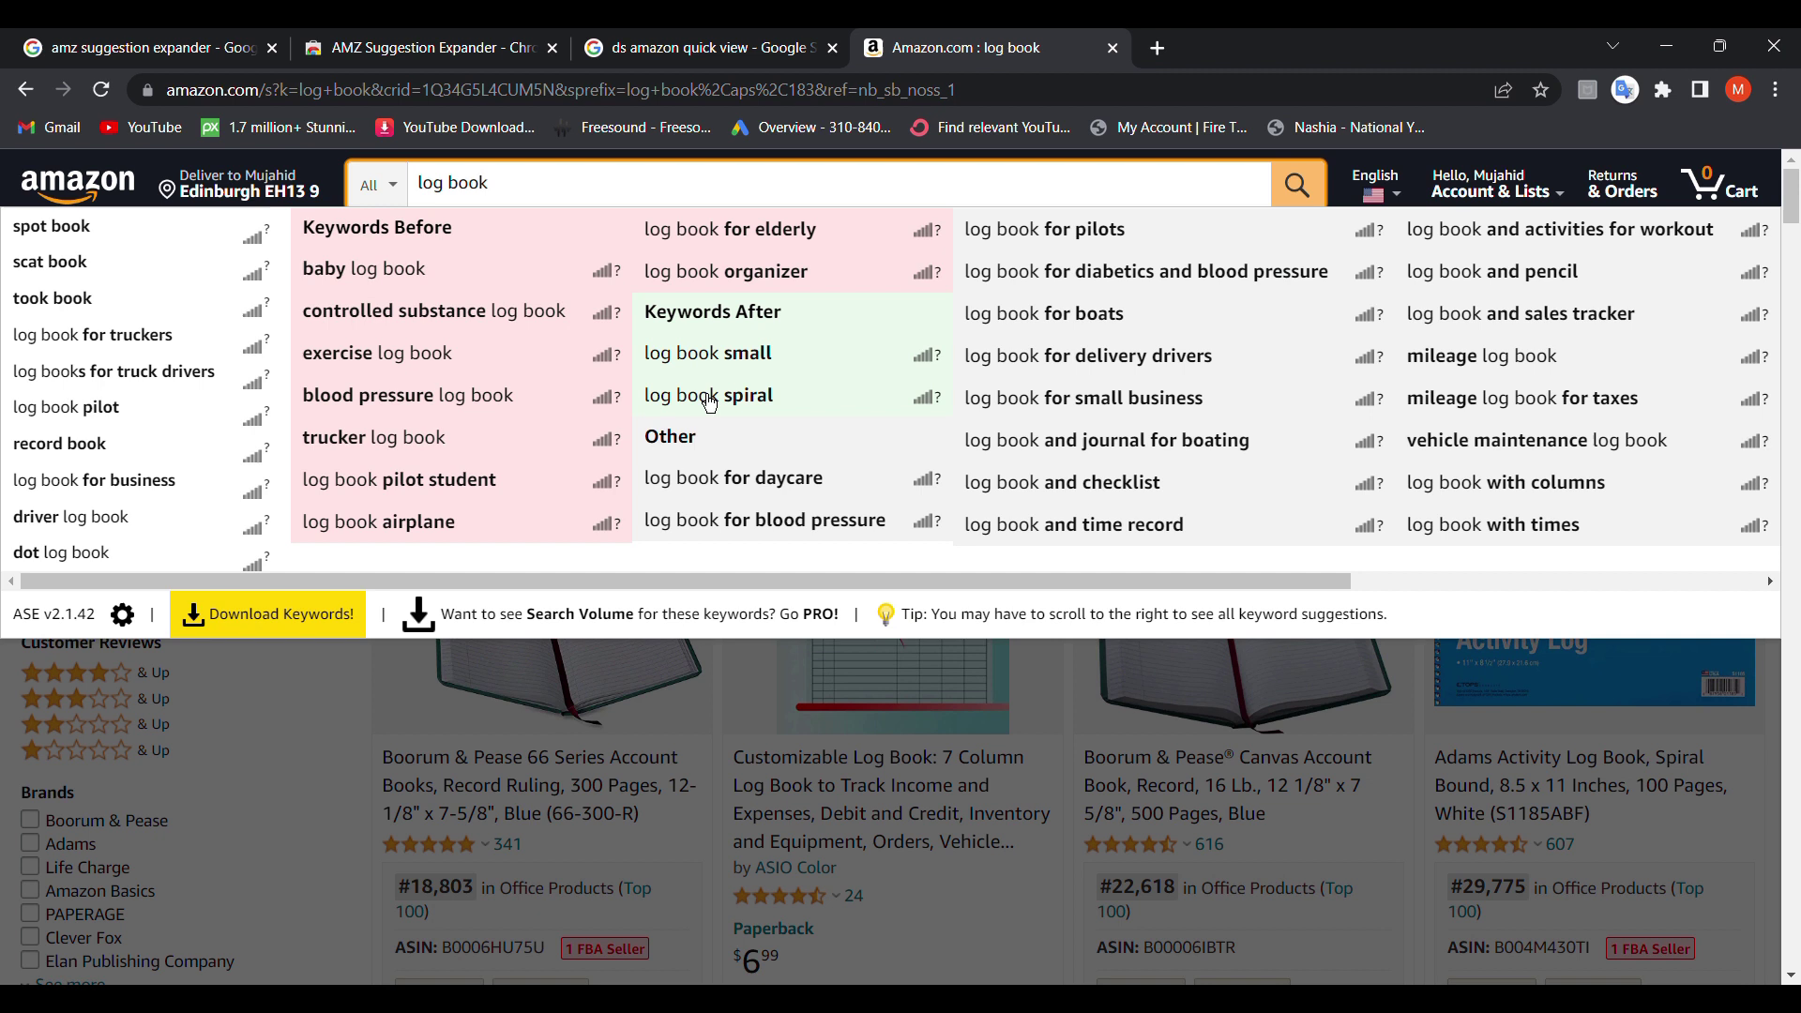
{"action": "scroll", "coordinate": [445, 354], "scroll_direction": "right", "scroll_amount": 5}
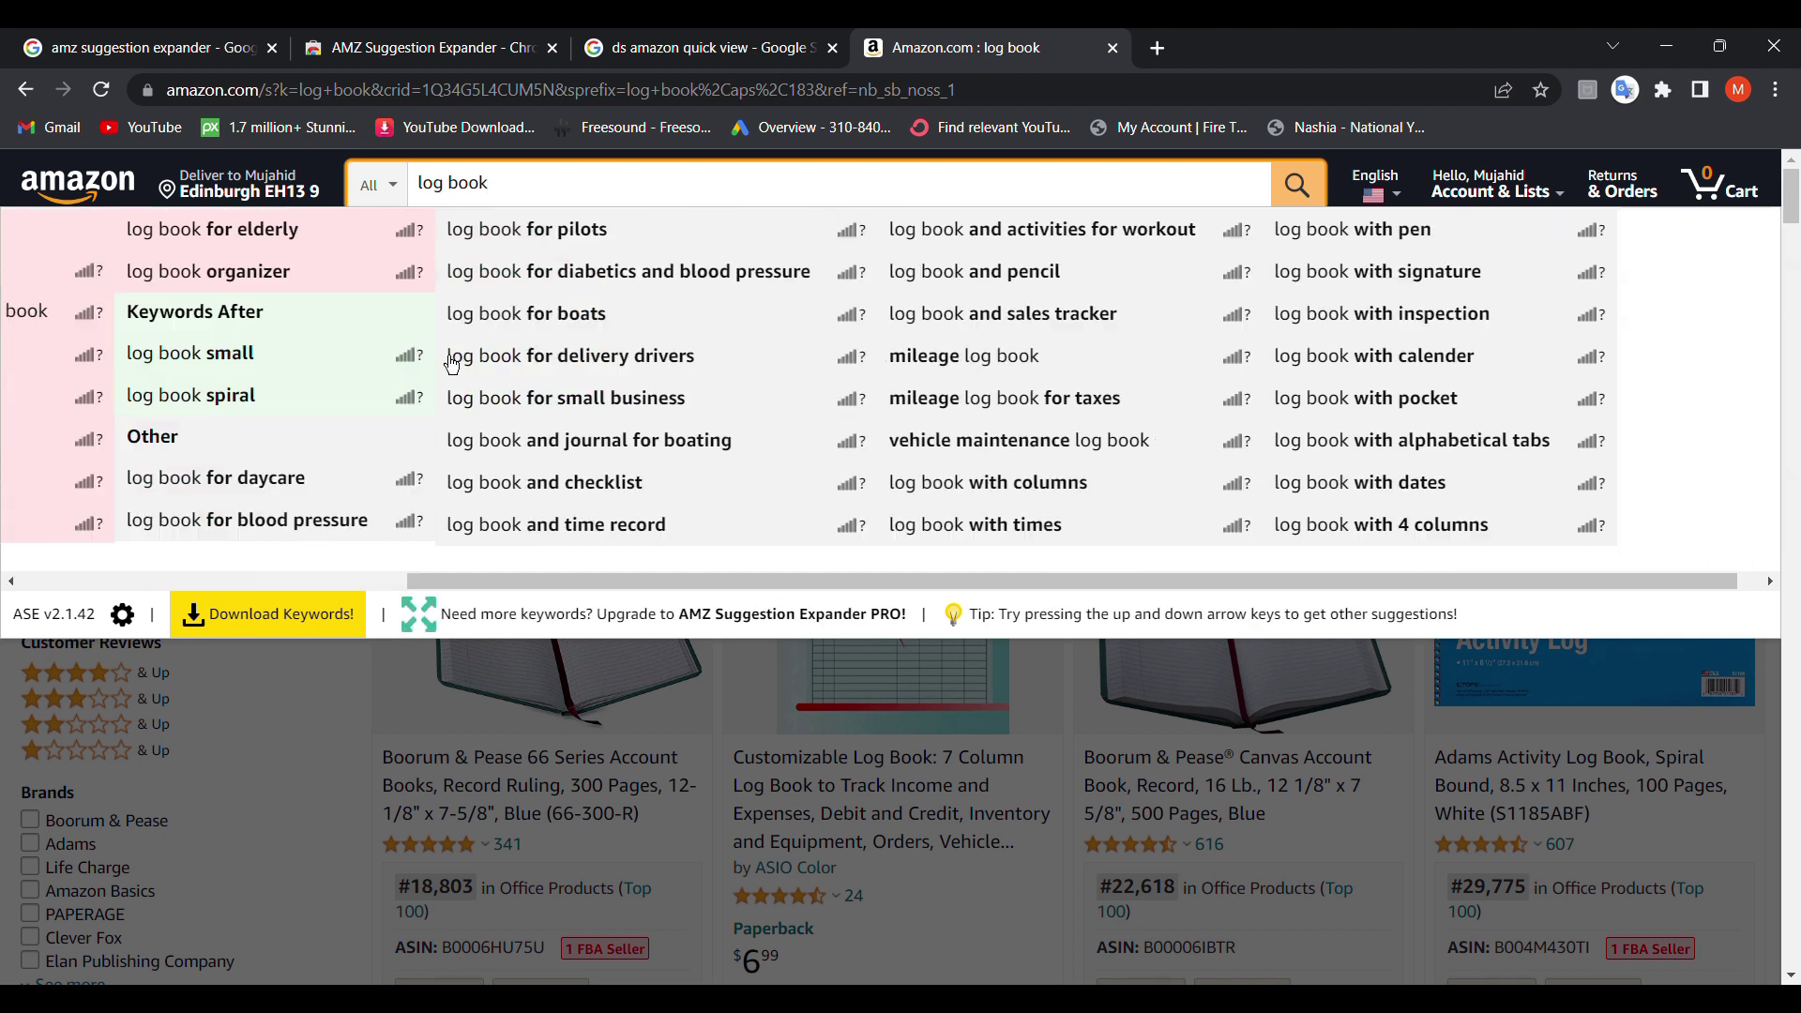
{"action": "scroll", "coordinate": [446, 354], "scroll_direction": "left", "scroll_amount": 3}
{"action": "scroll", "coordinate": [452, 363], "scroll_direction": "left", "scroll_amount": 2}
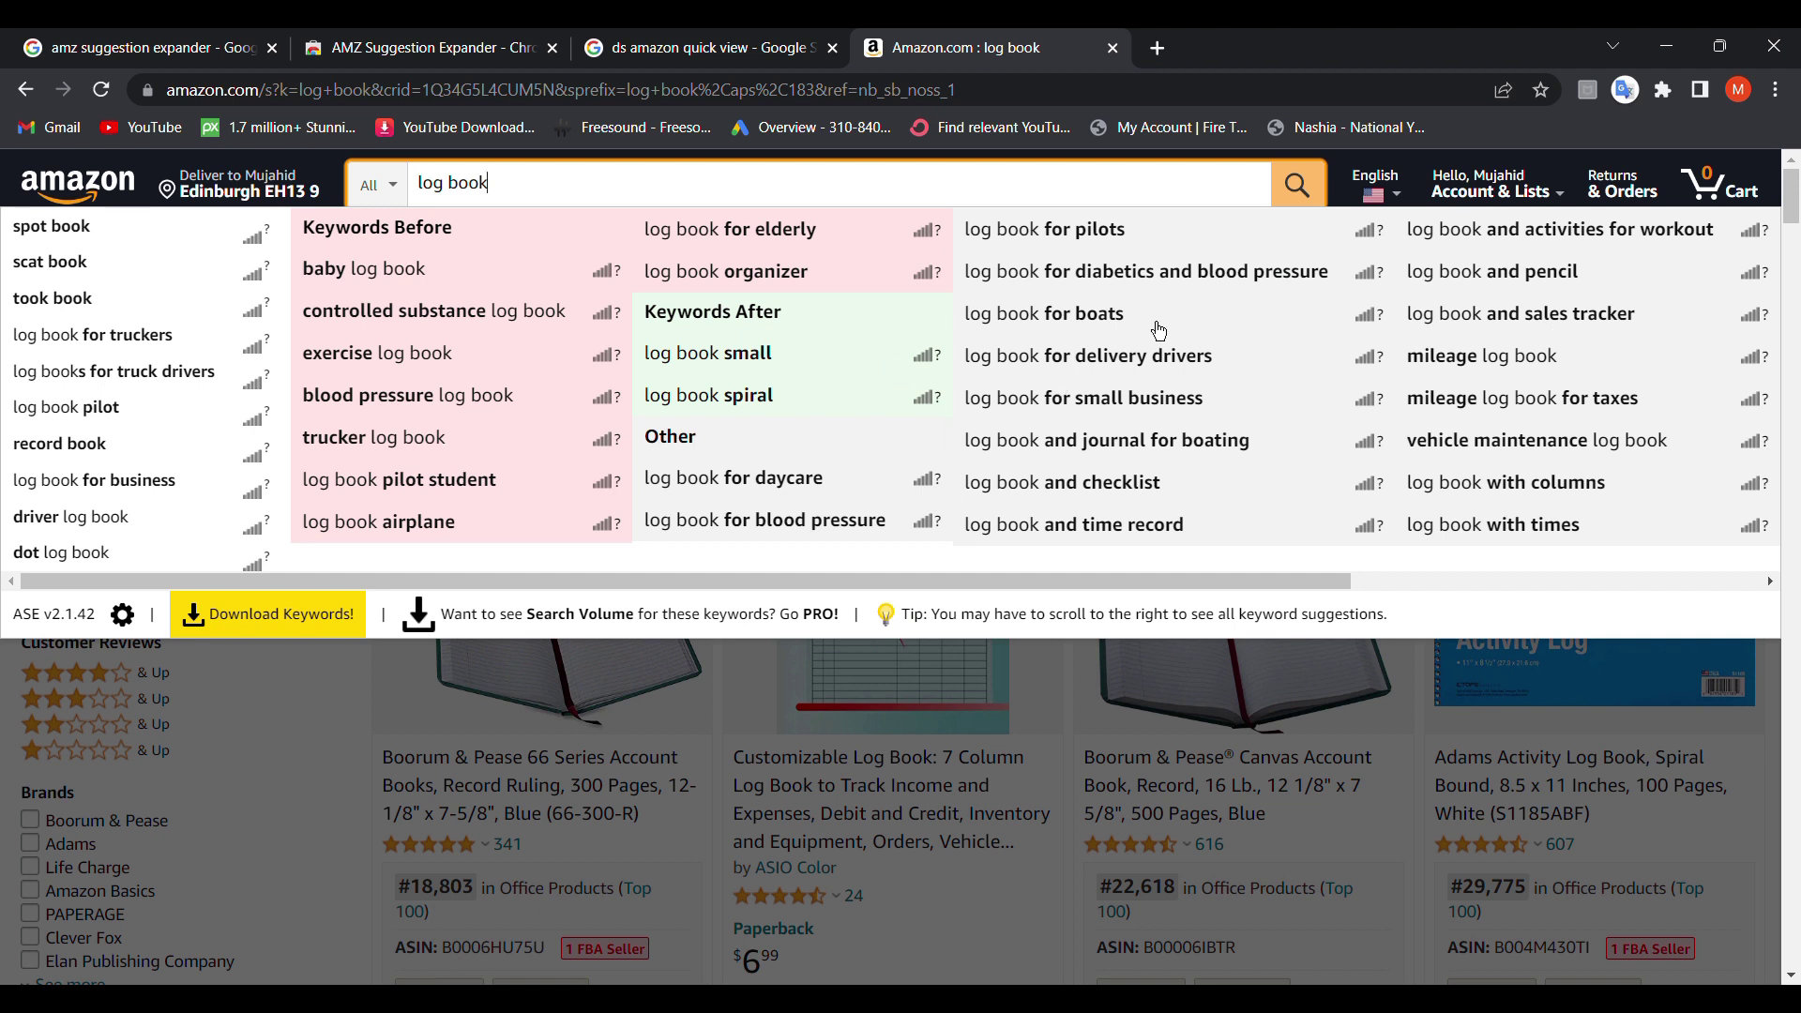
{"action": "scroll", "coordinate": [1157, 330], "scroll_direction": "right", "scroll_amount": 5}
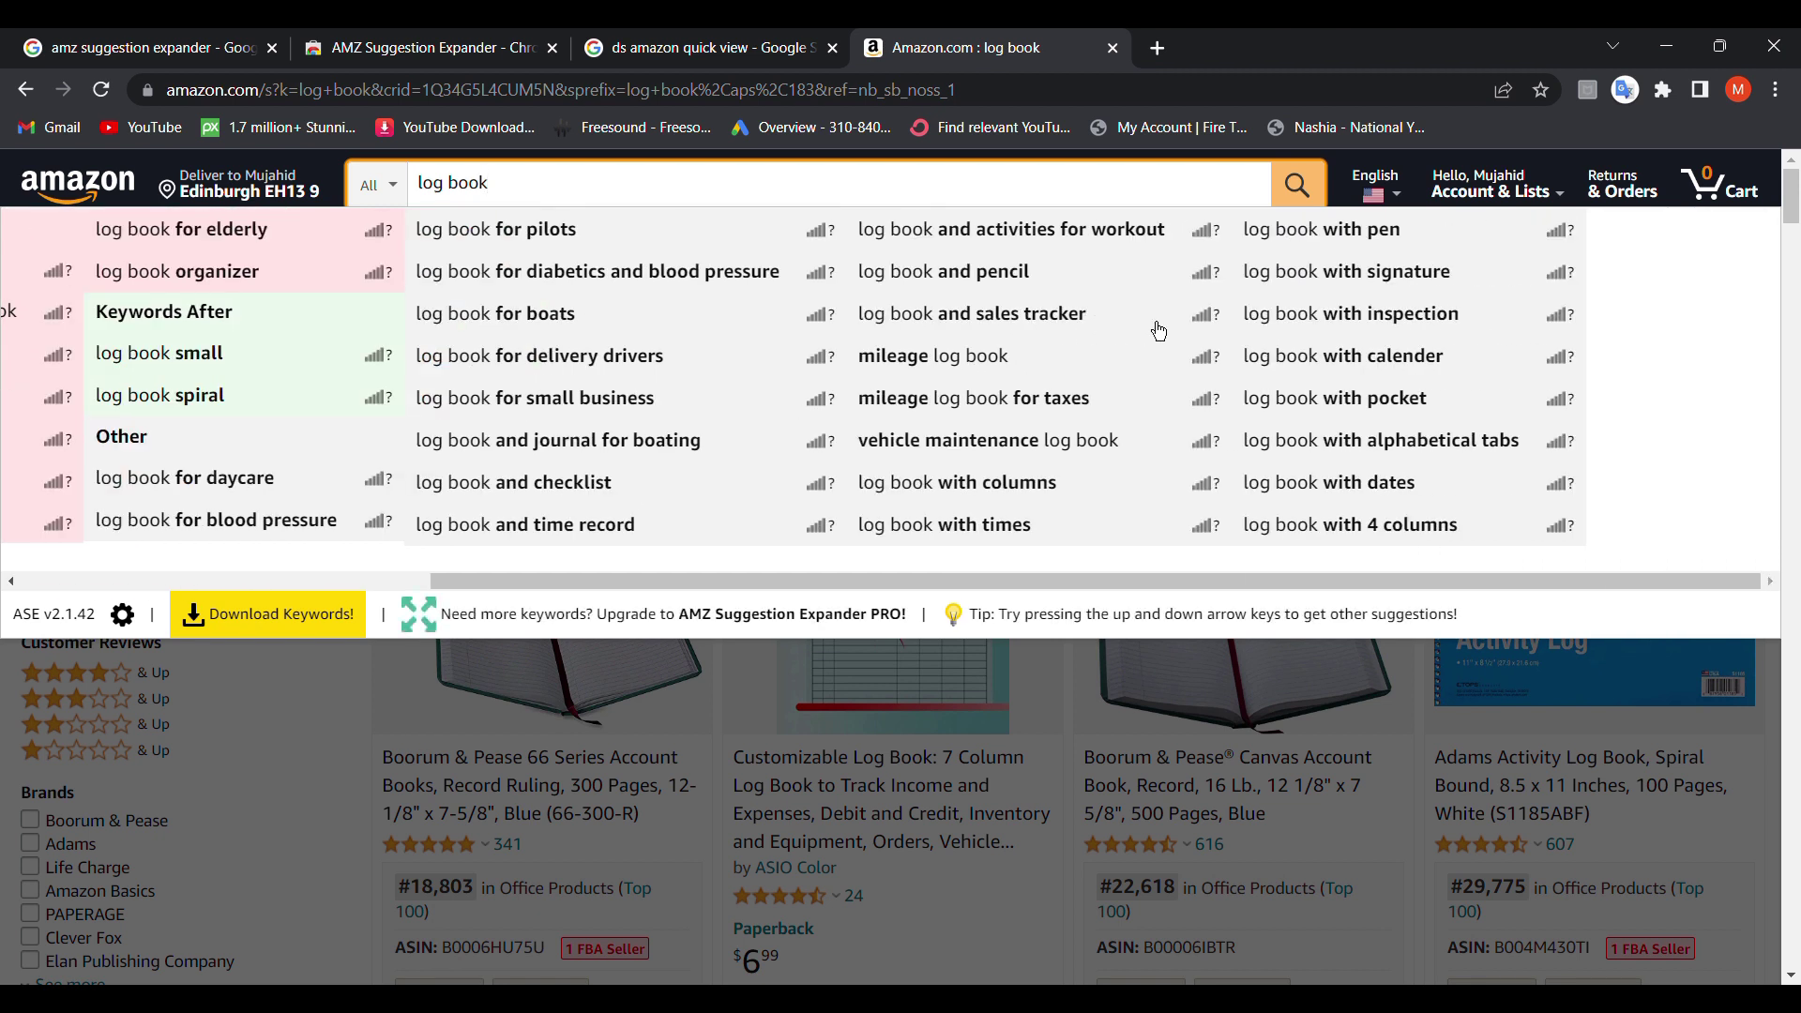
{"action": "scroll", "coordinate": [1157, 329], "scroll_direction": "left", "scroll_amount": 5}
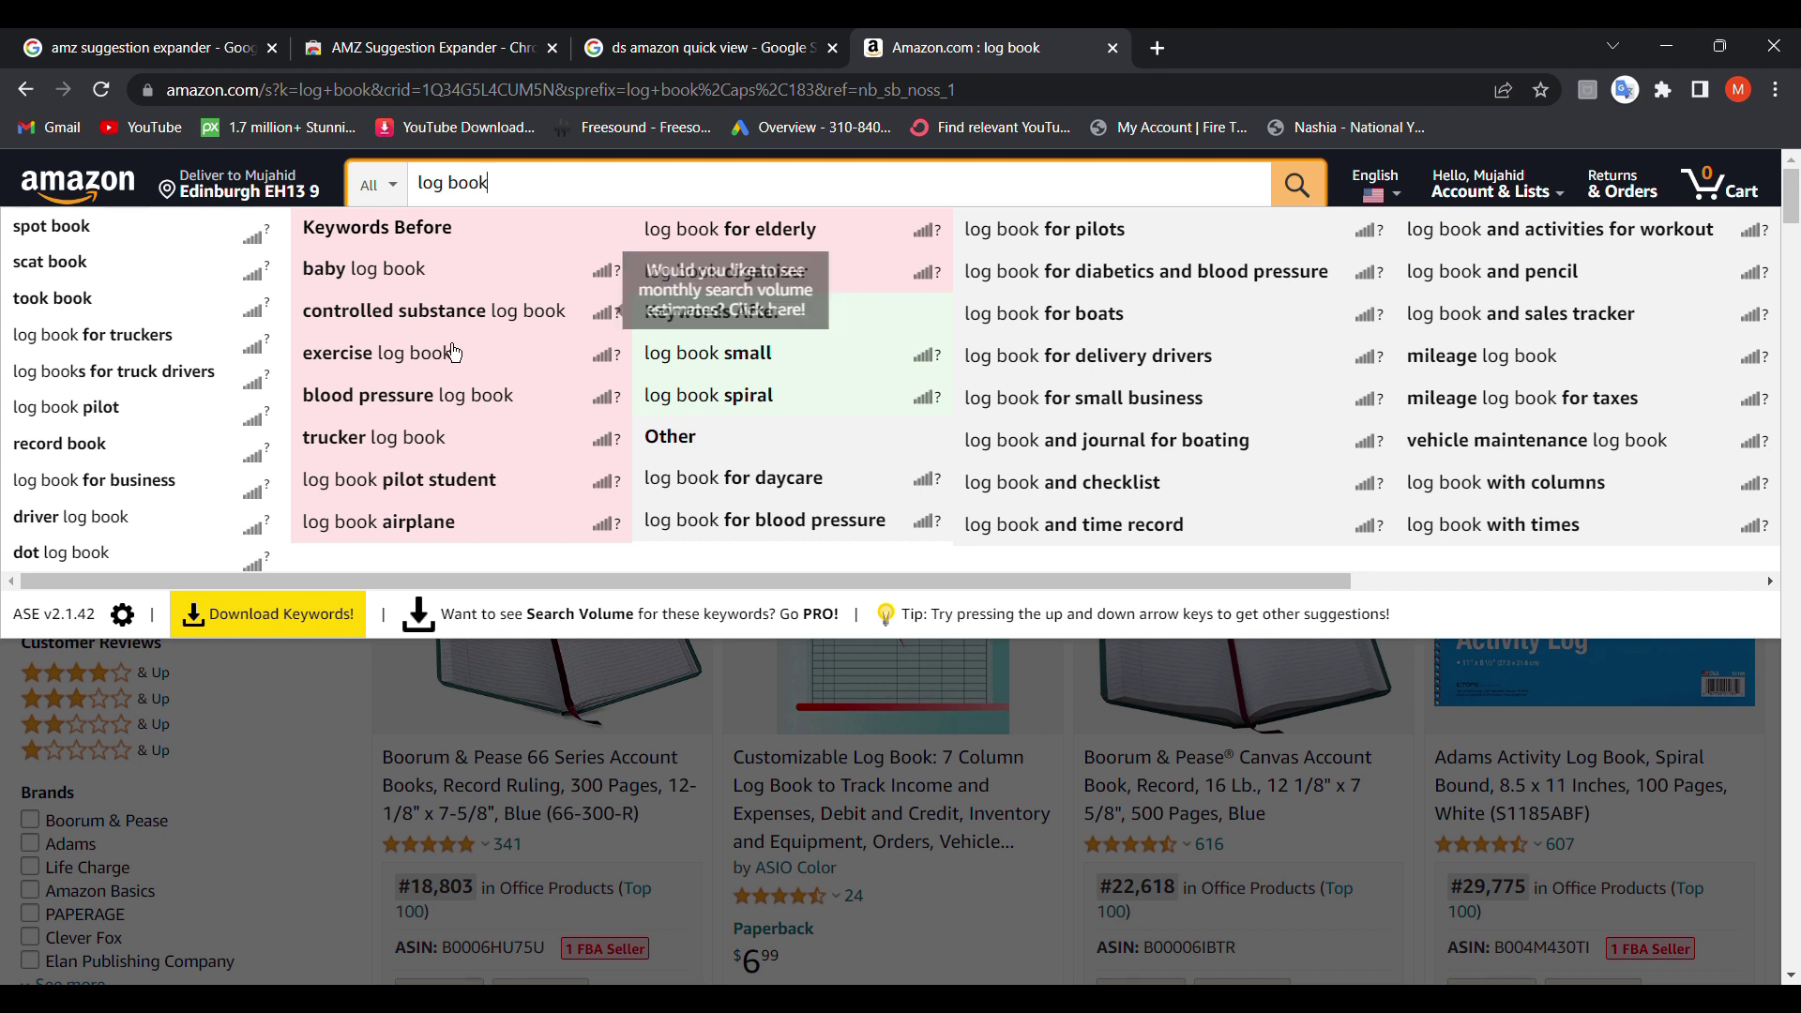
Run a fresh 'amz suggestion expander' web search in a new tab and compare the open tabs.
{"action": "left_click", "coordinate": [1158, 48]}
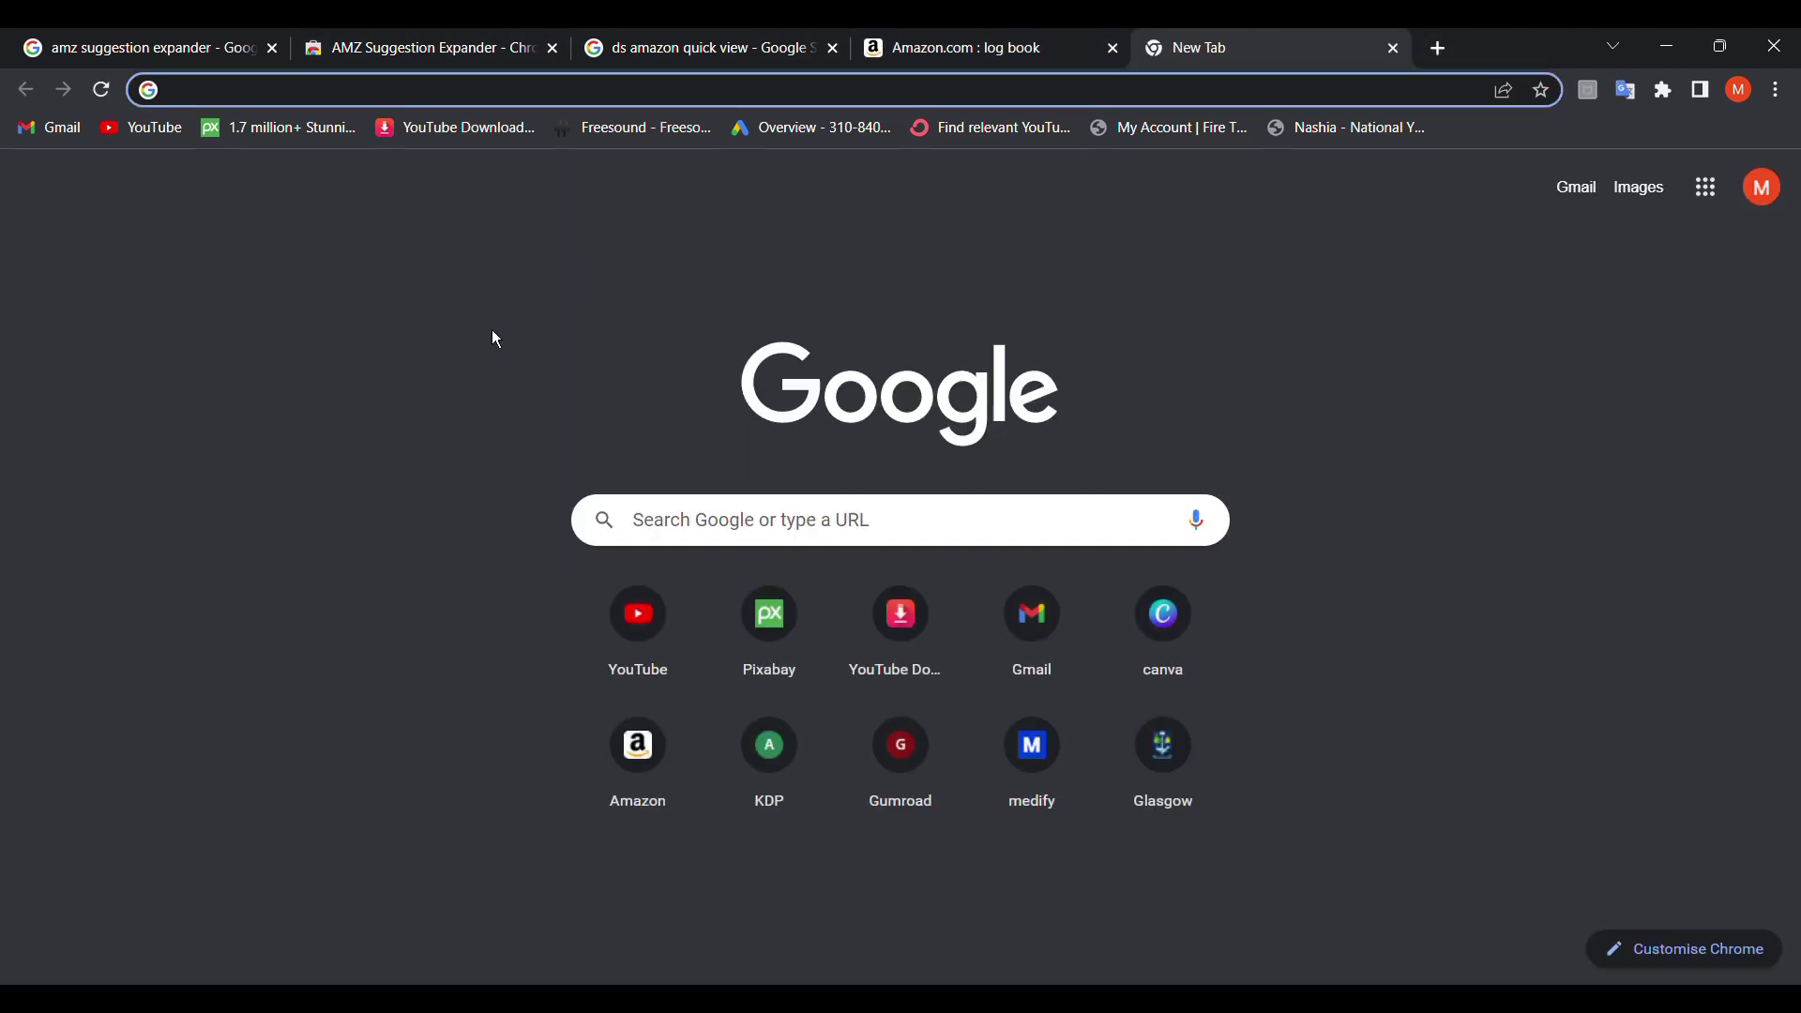
{"action": "type", "text": "amz"}
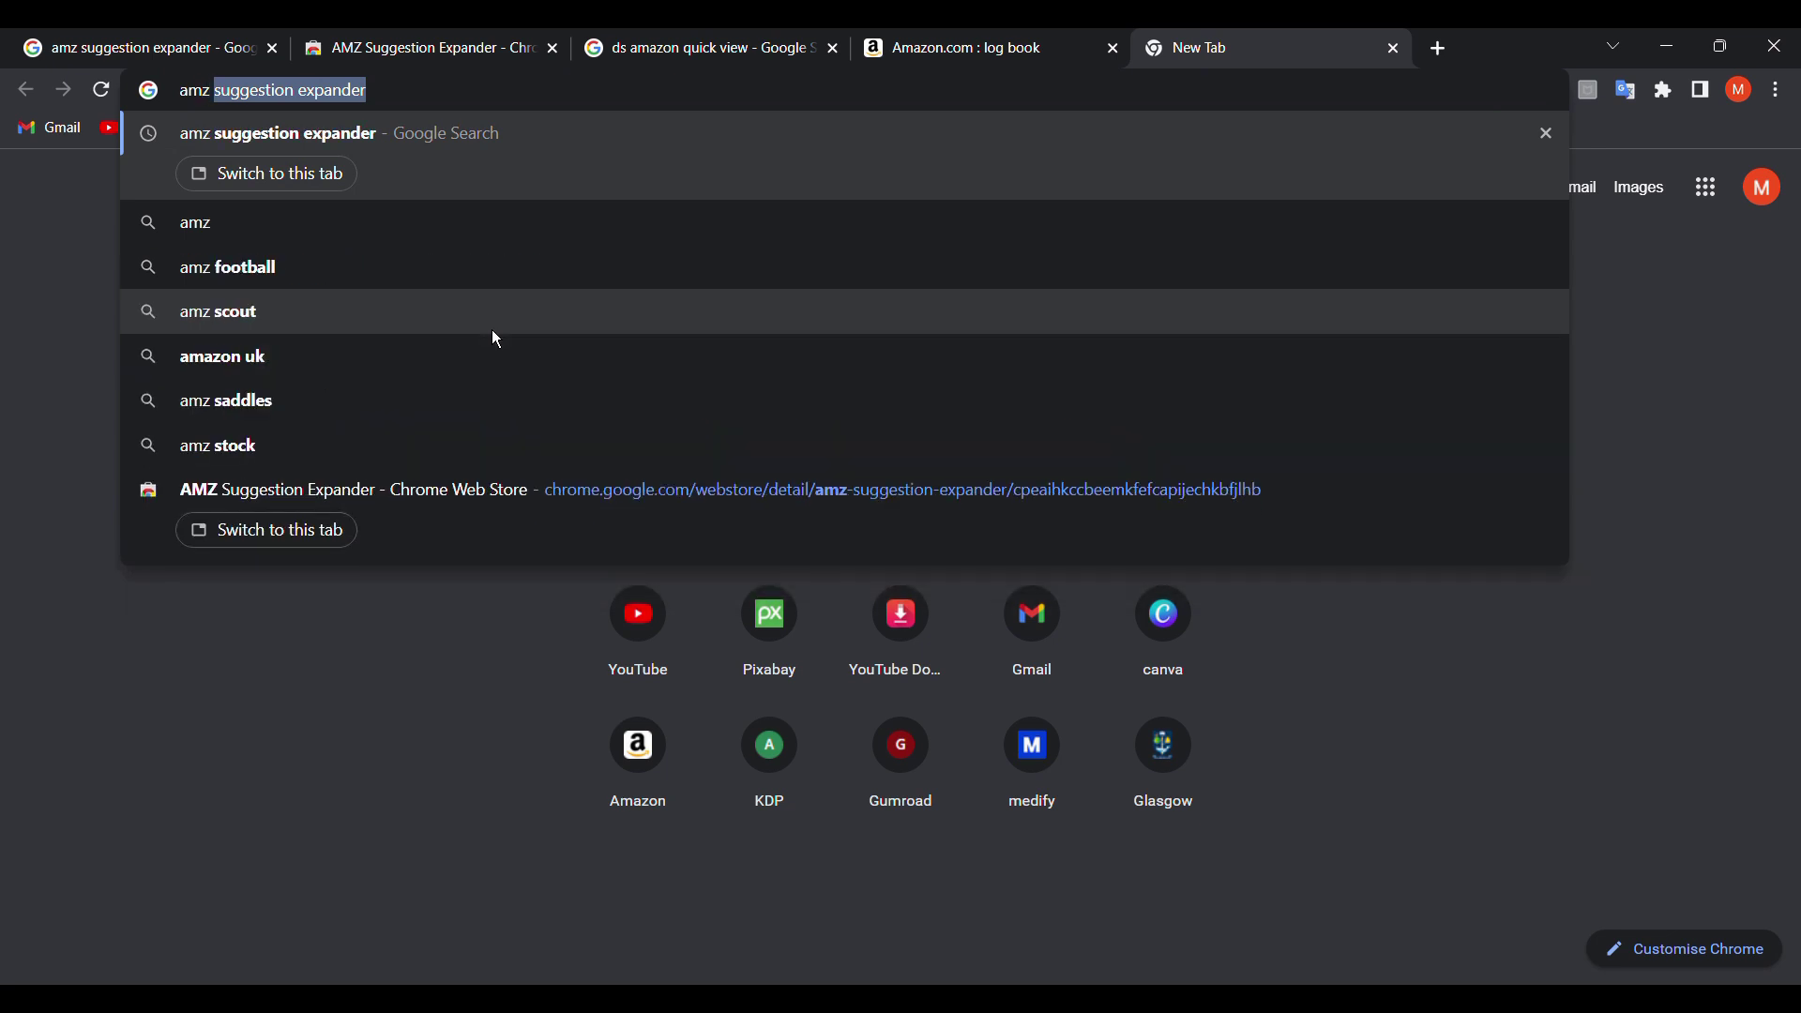
{"action": "key", "text": "Right"}
{"action": "key", "text": "Return"}
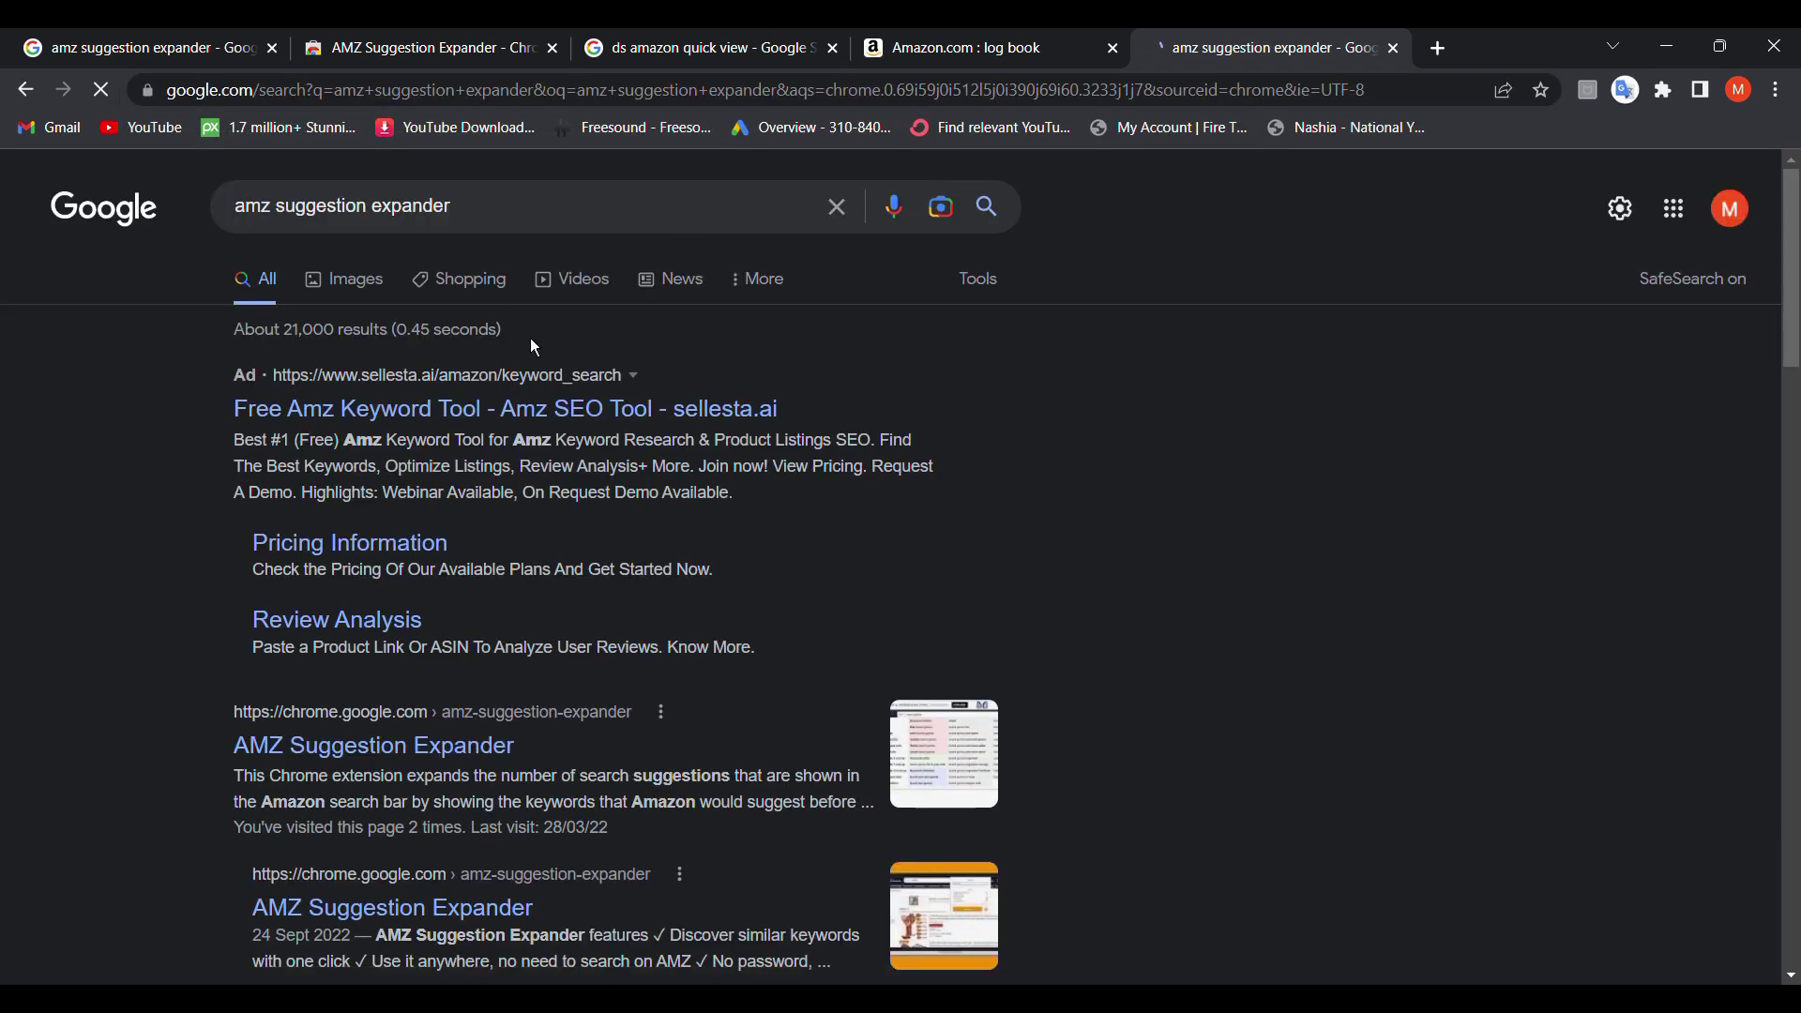
{"action": "left_click", "coordinate": [660, 49]}
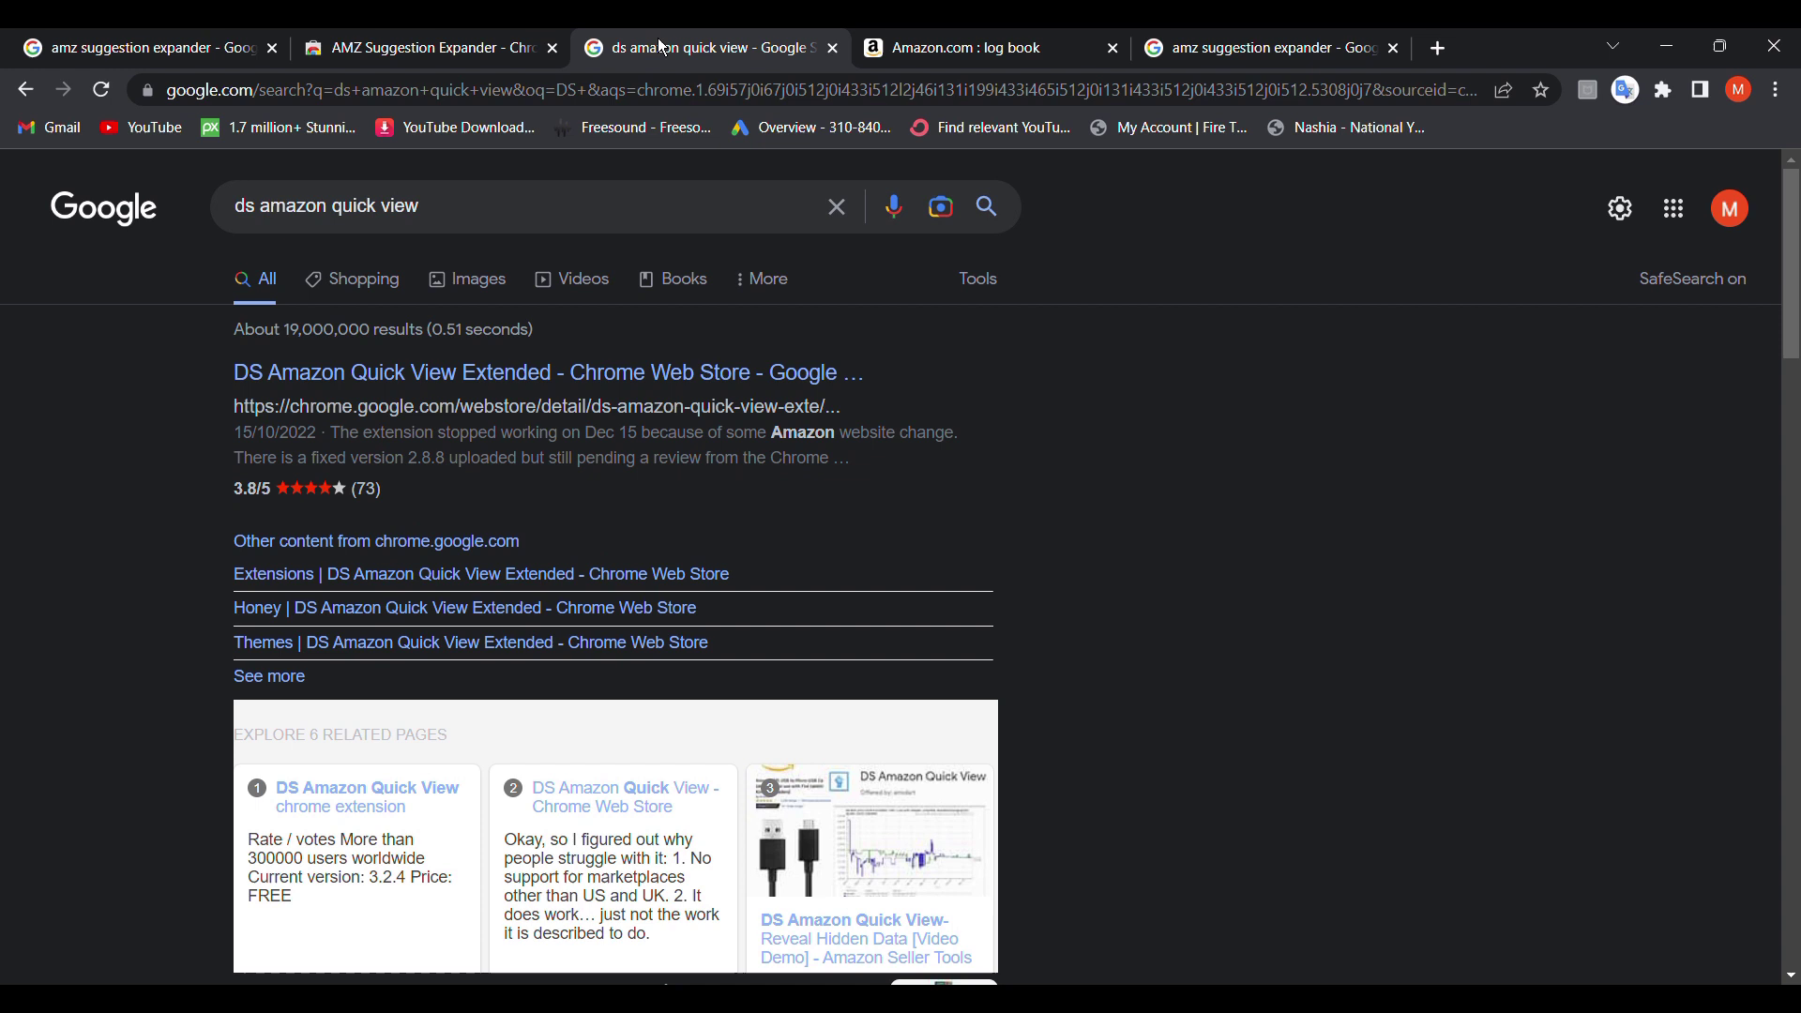
{"action": "left_click", "coordinate": [901, 48]}
{"action": "left_click", "coordinate": [713, 48]}
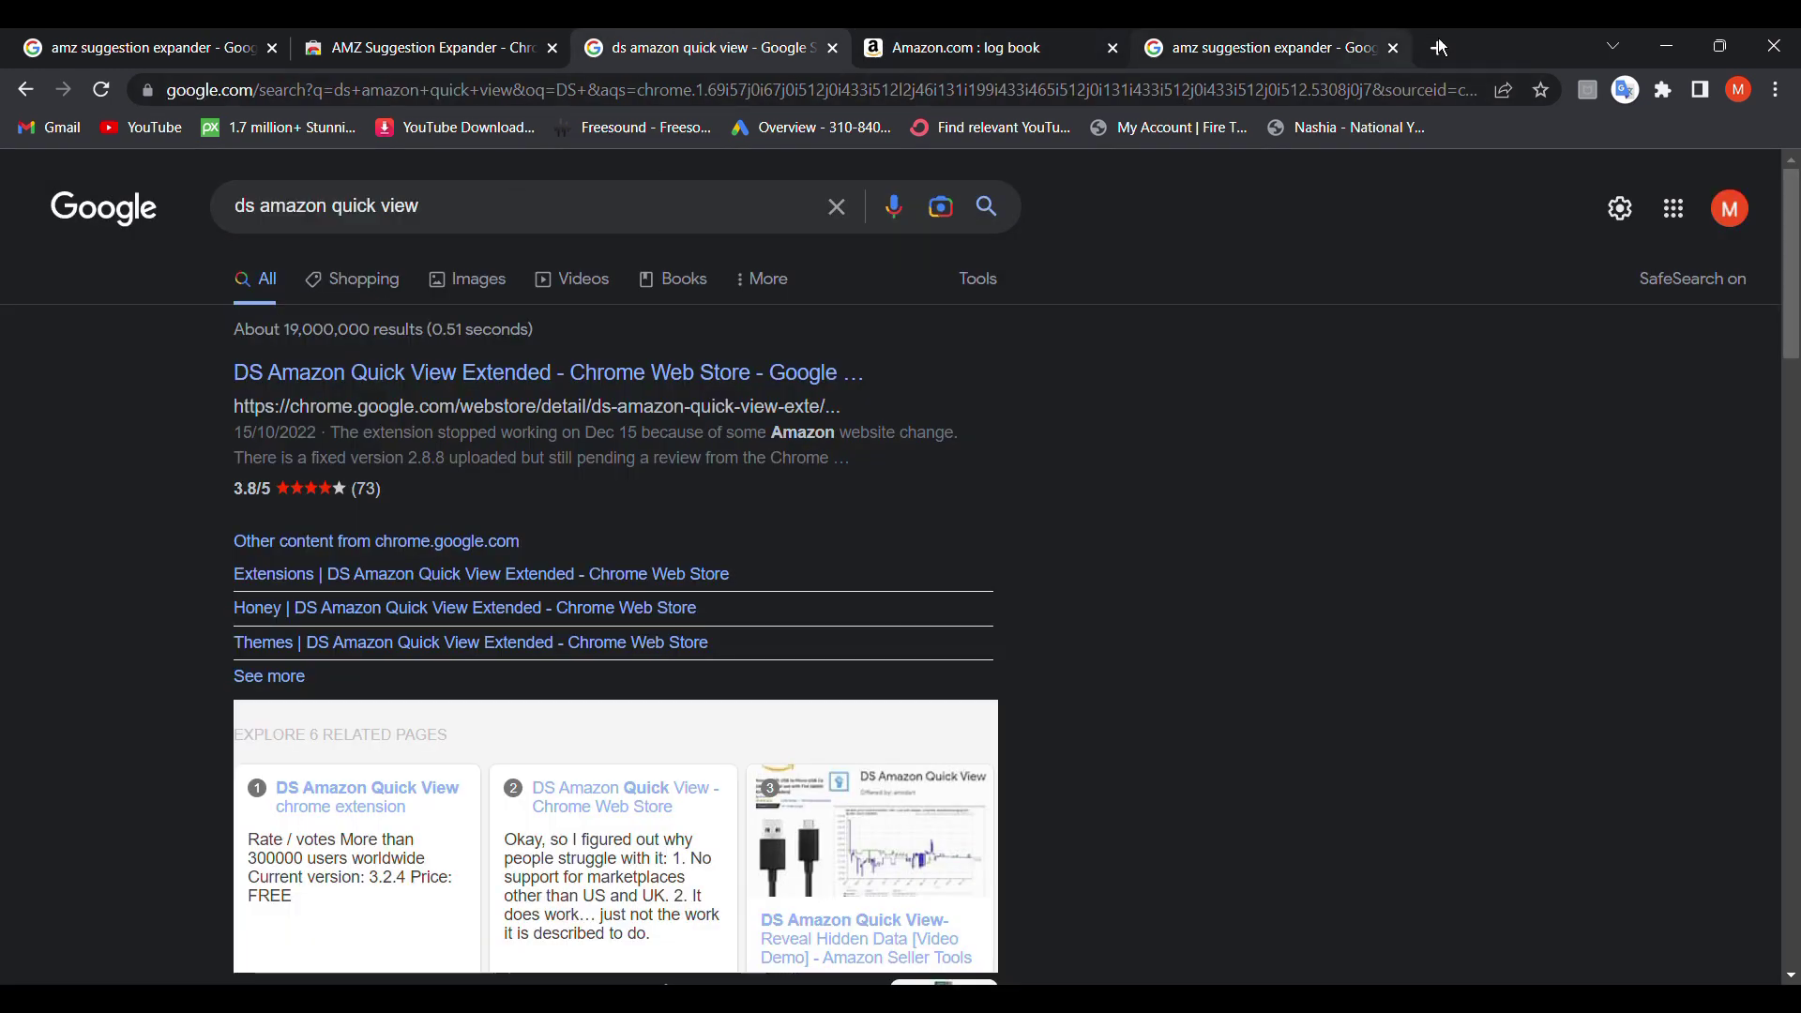
{"action": "left_click", "coordinate": [1268, 47]}
{"action": "left_click", "coordinate": [680, 47]}
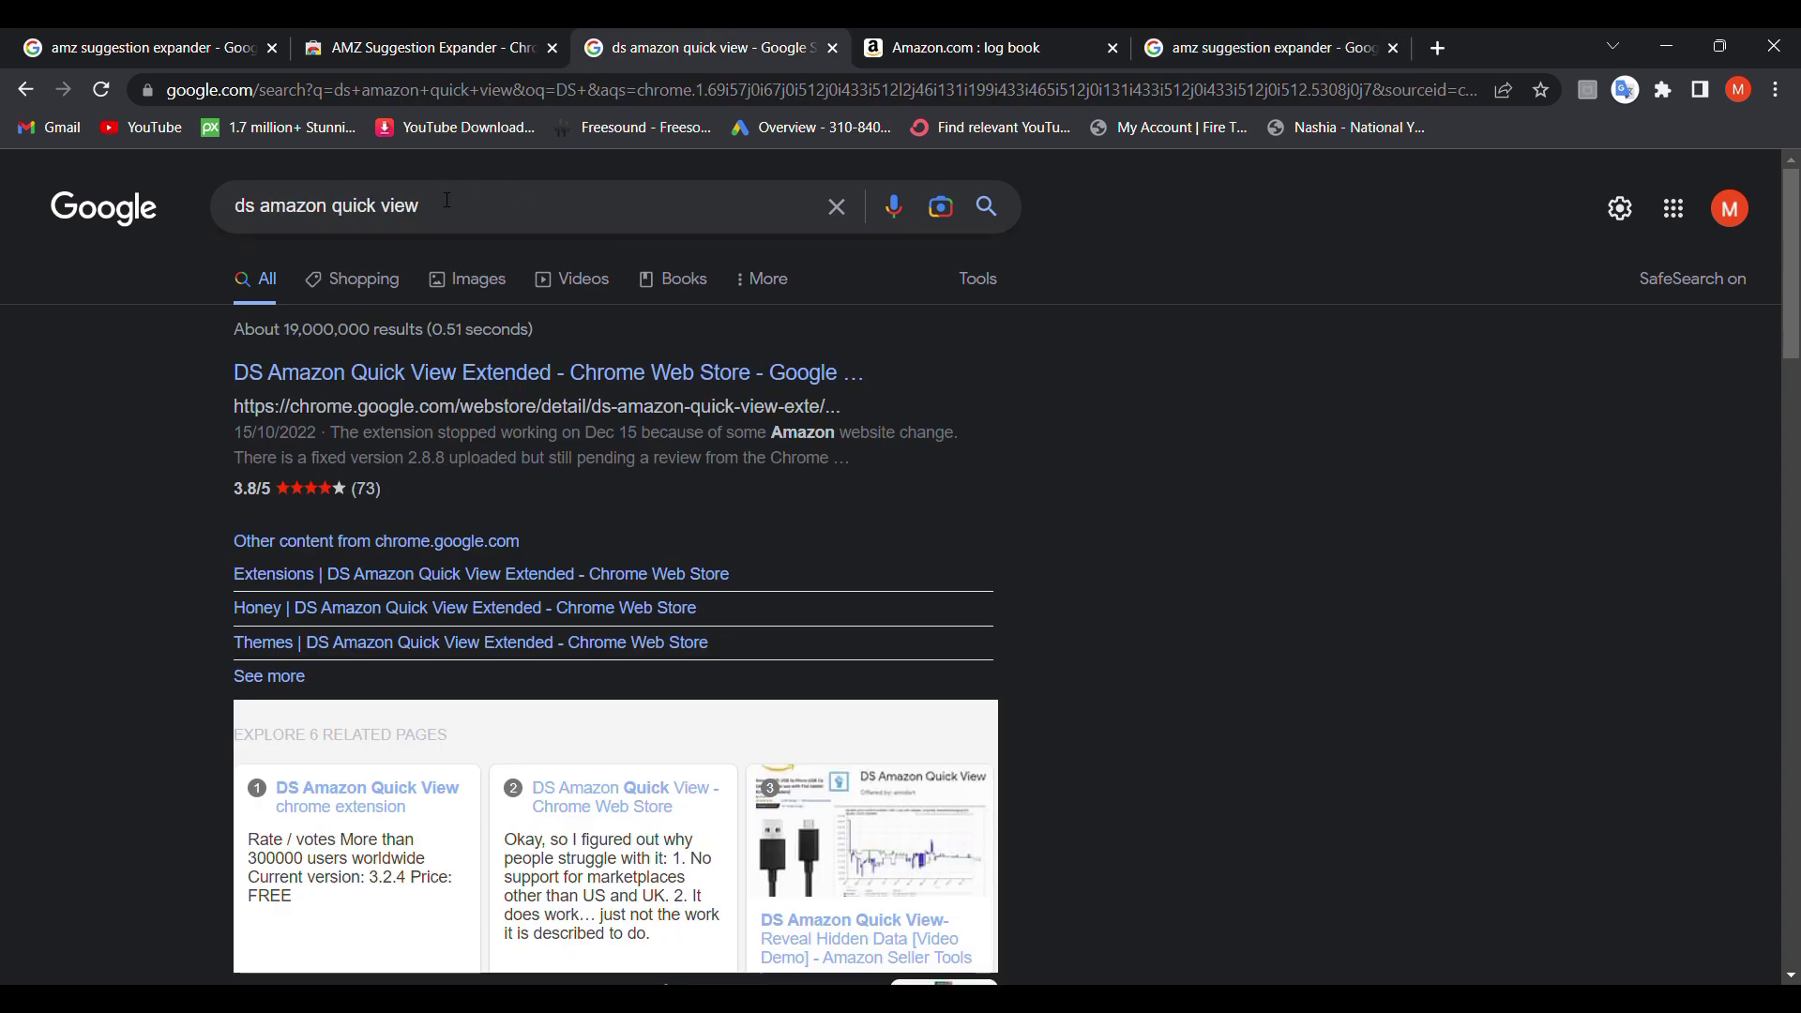
Highlight the DS Amazon Quick View Extended listing's title, then return to Amazon's log book results.
{"action": "left_click", "coordinate": [320, 377]}
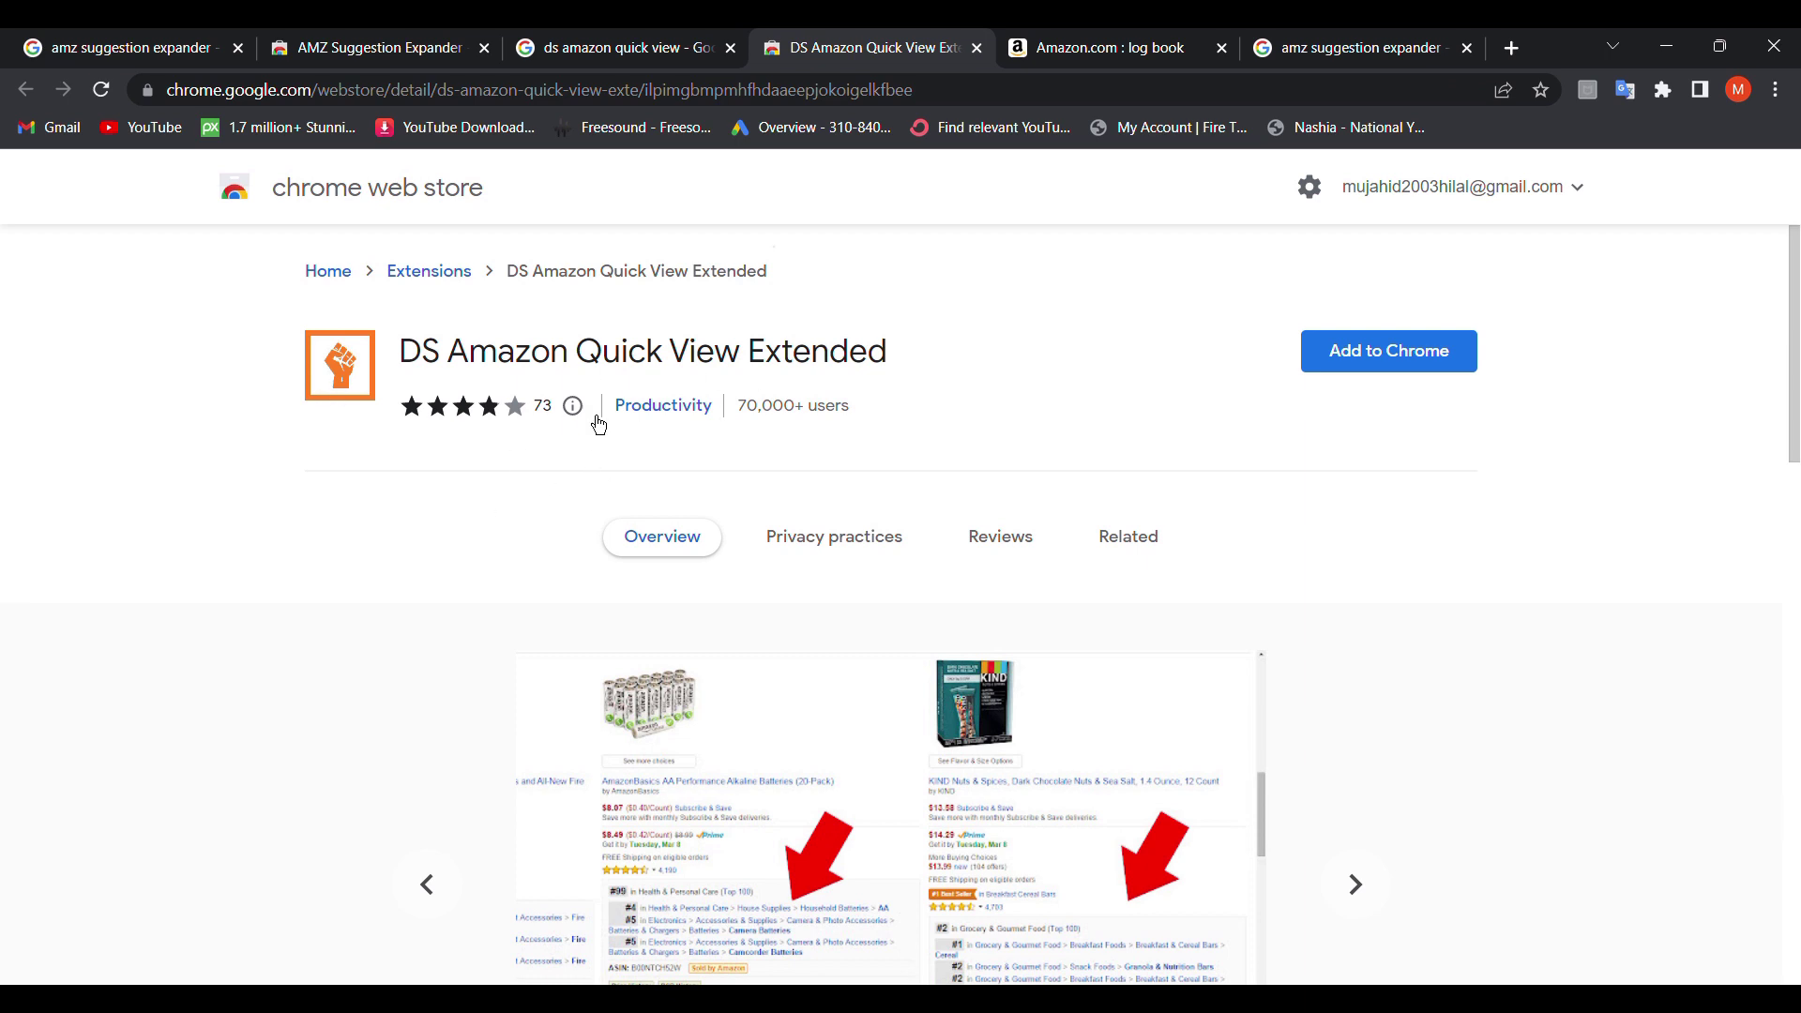
{"action": "left_click_drag", "start_coordinate": [416, 360], "coordinate": [916, 365]}
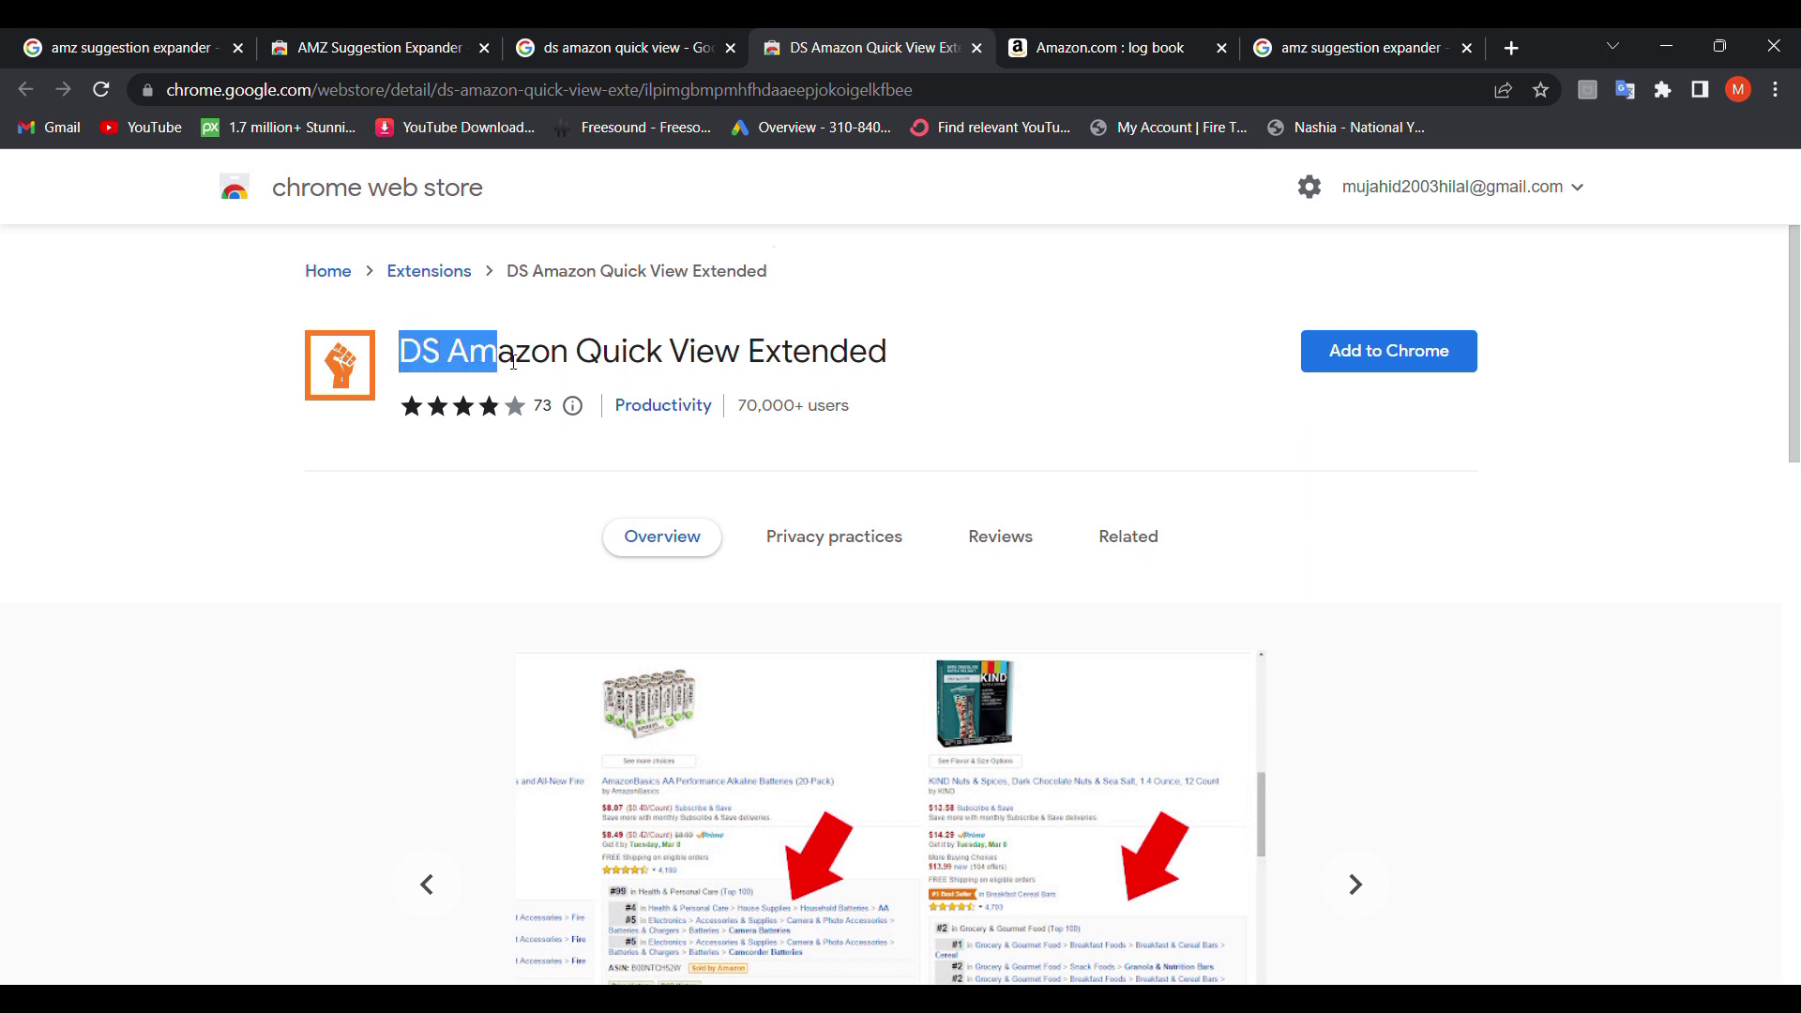
{"action": "left_click", "coordinate": [788, 361]}
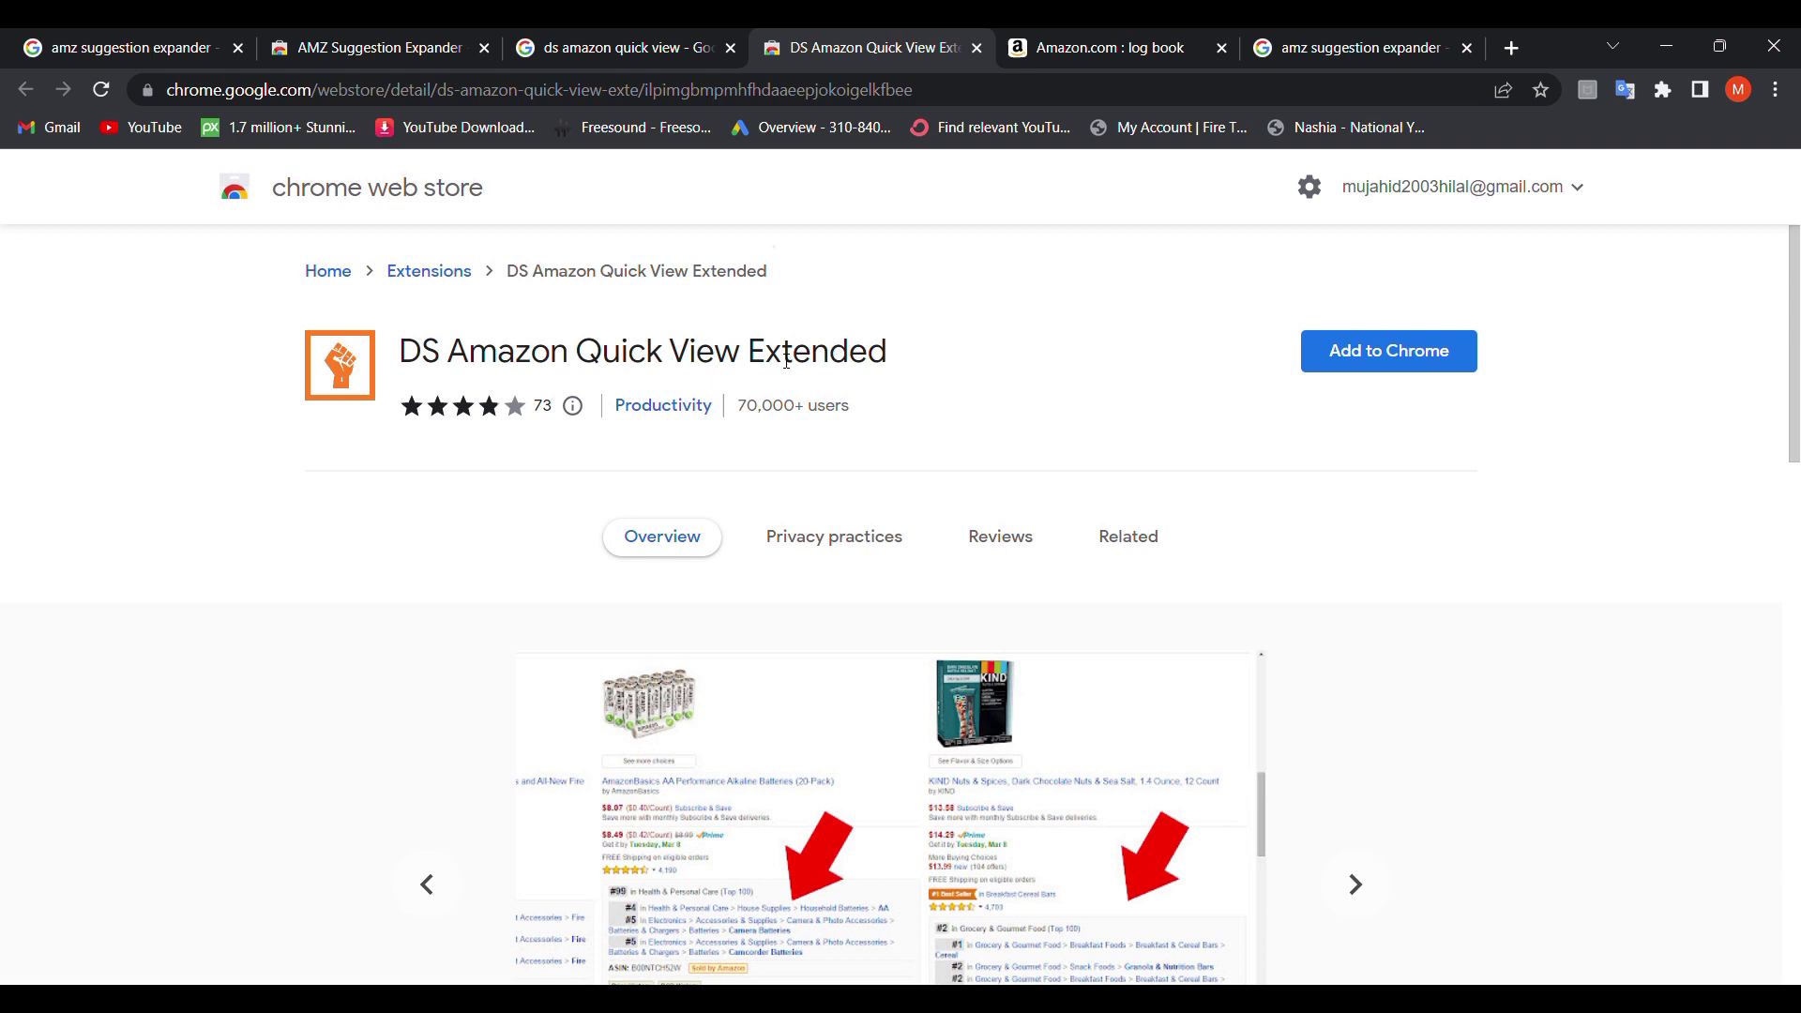
{"action": "scroll", "coordinate": [254, 631], "scroll_direction": "down", "scroll_amount": 3}
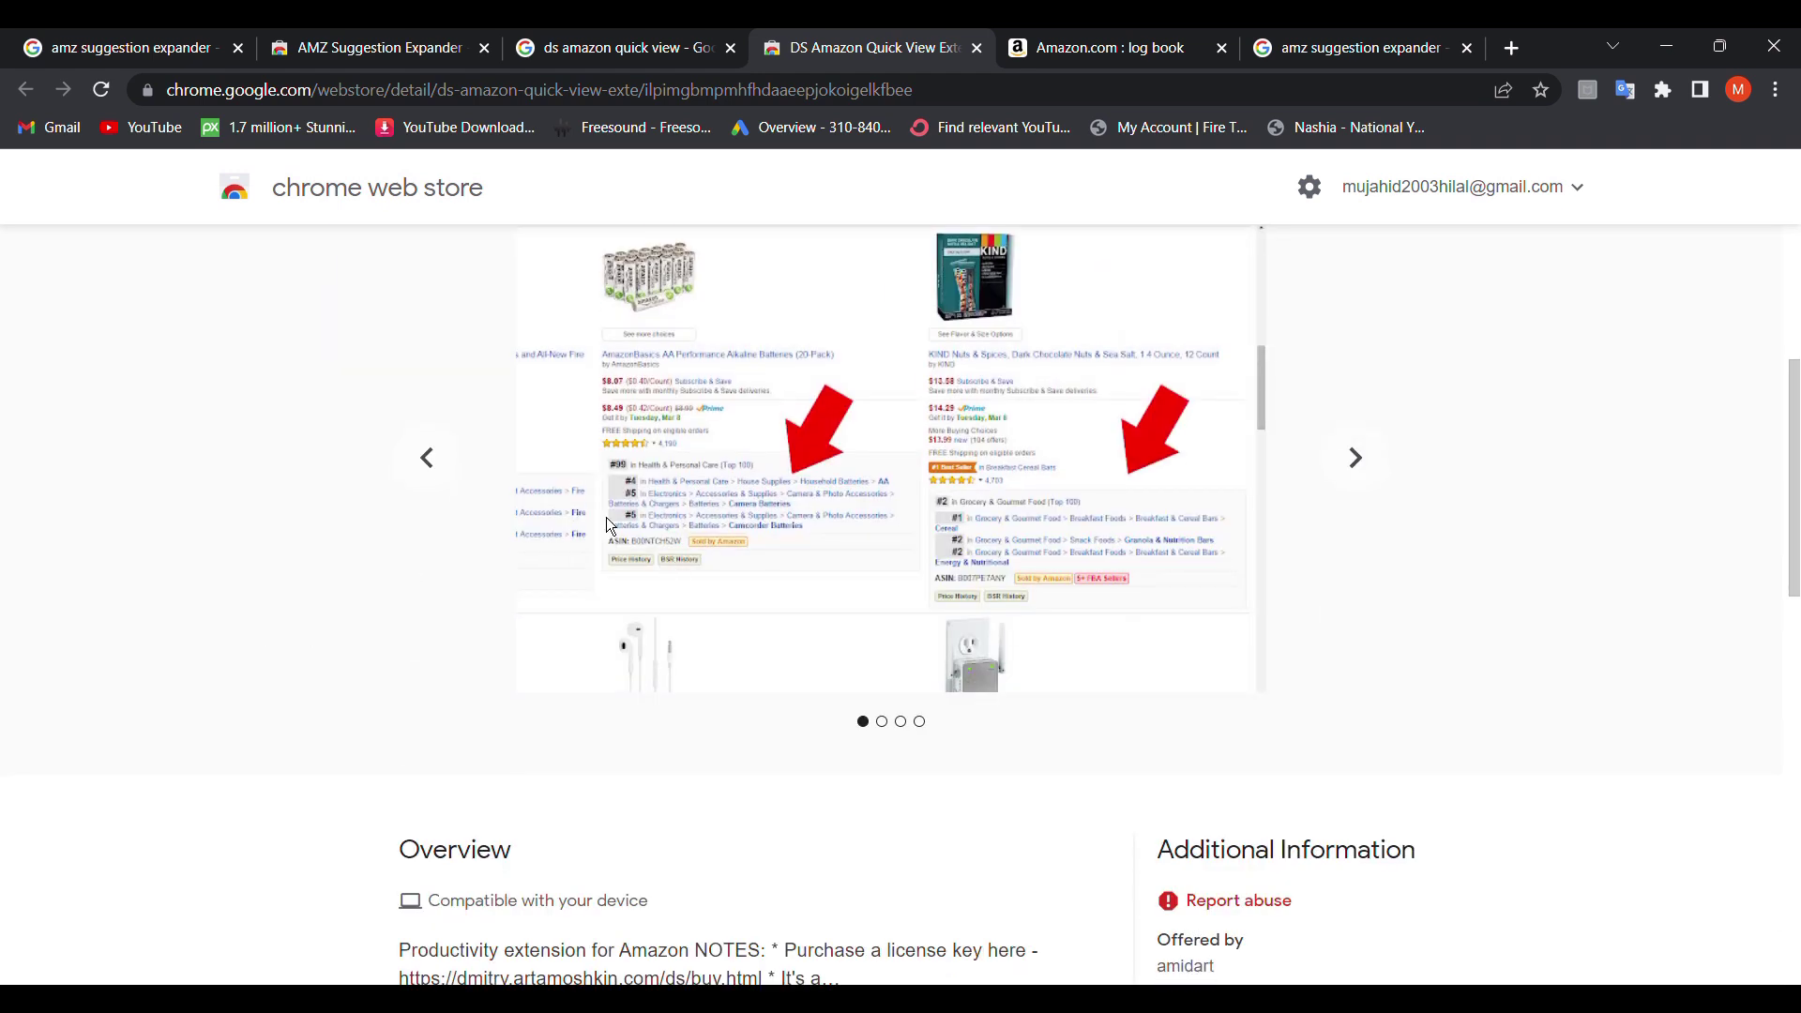
{"action": "left_click", "coordinate": [1048, 46]}
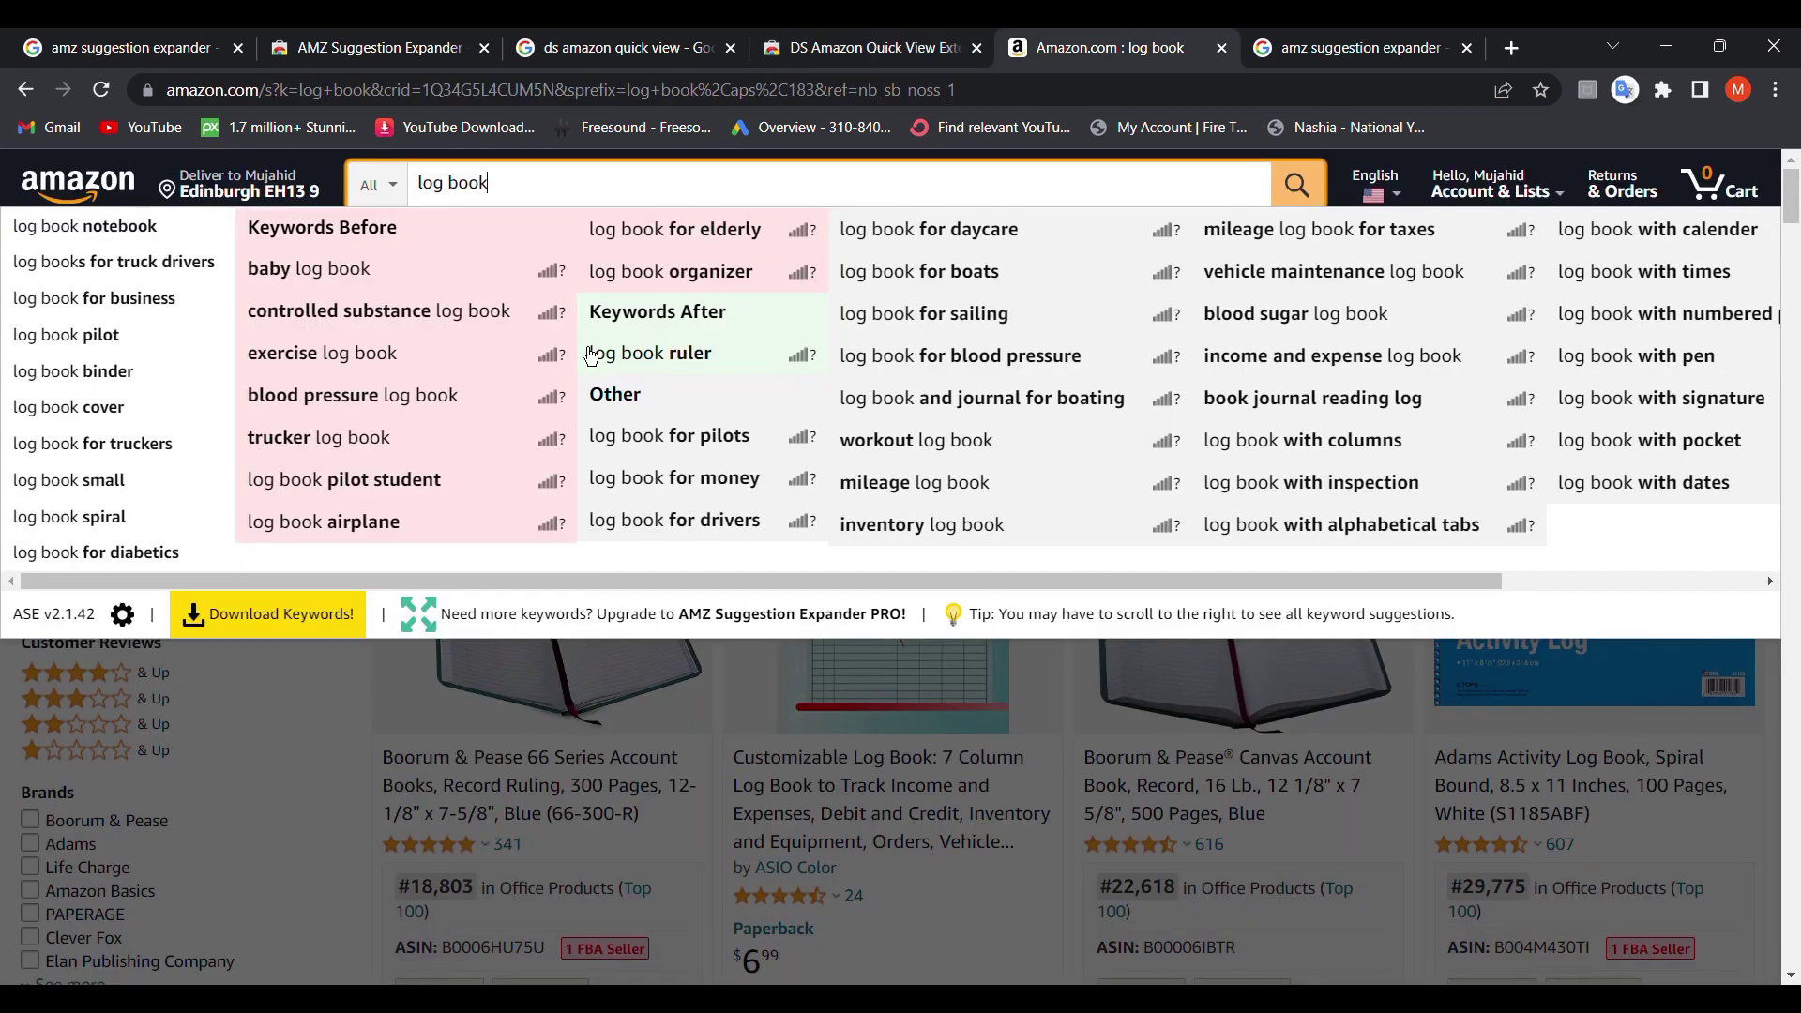
Choose the 'blood pressure log book' suggestion from the log book keyword panel.
{"action": "left_click", "coordinate": [246, 757]}
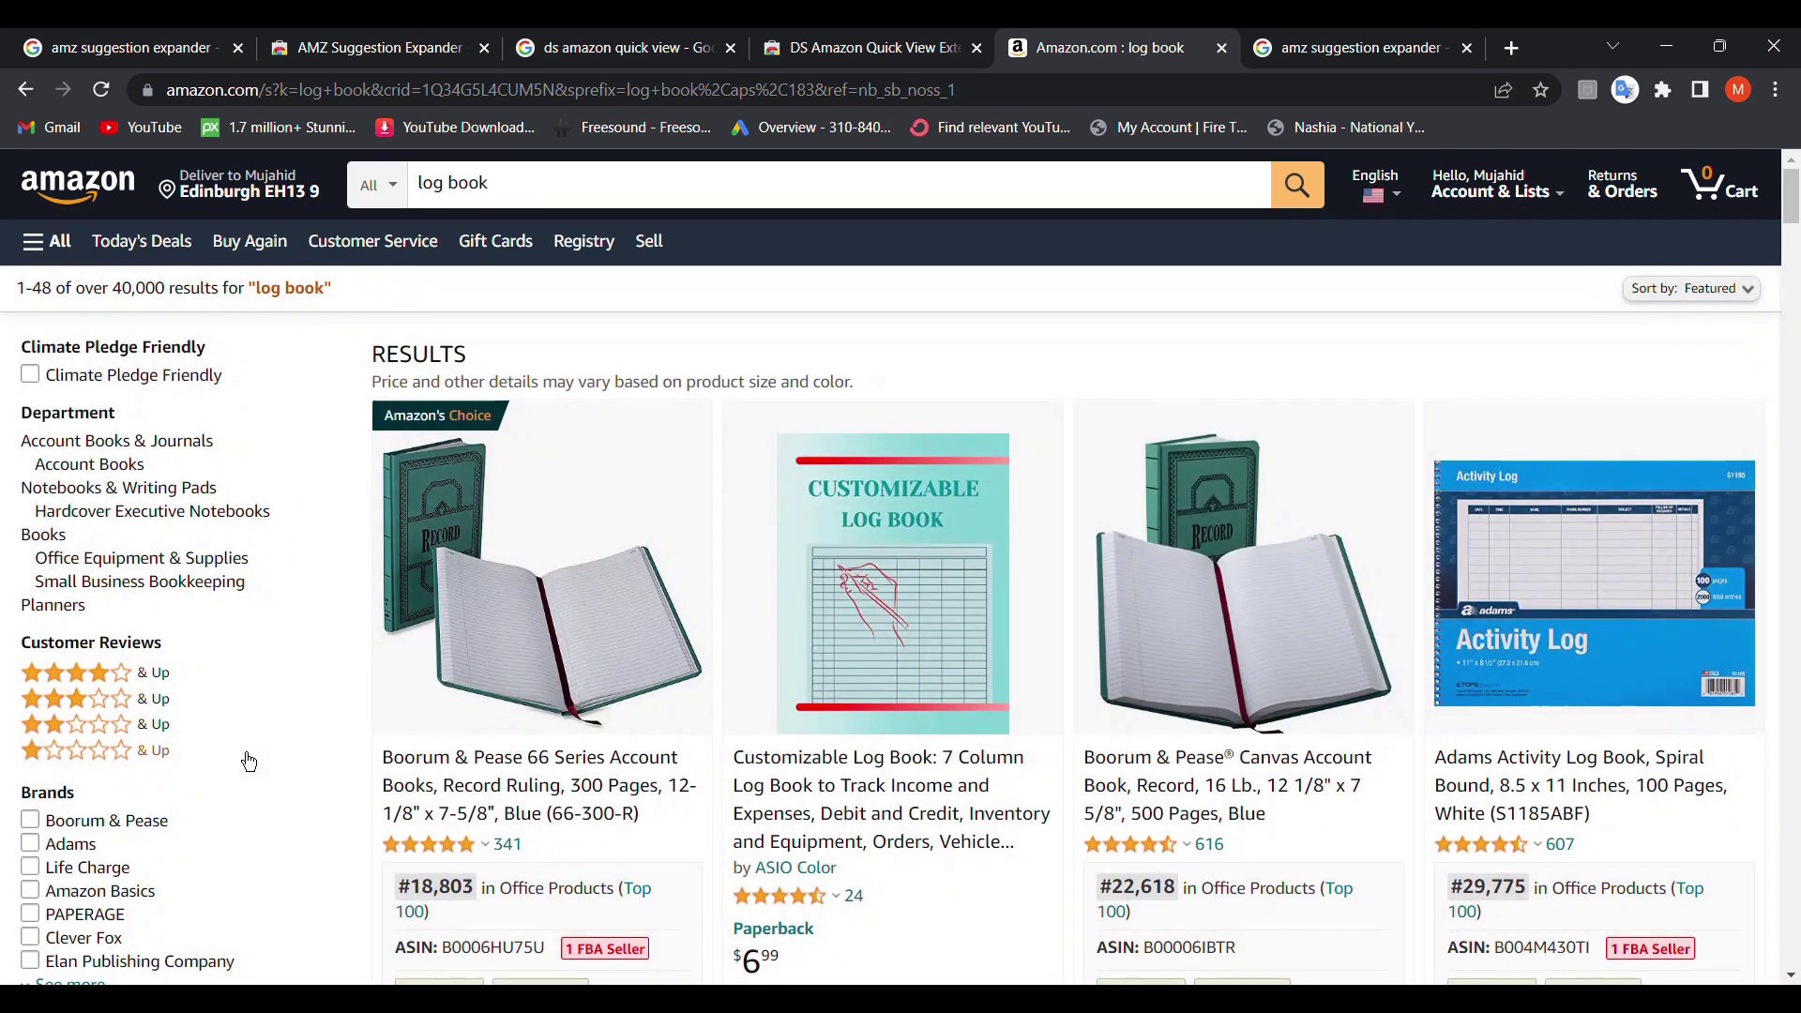
{"action": "scroll", "coordinate": [248, 762], "scroll_direction": "down", "scroll_amount": 3}
{"action": "scroll", "coordinate": [248, 760], "scroll_direction": "up", "scroll_amount": 2}
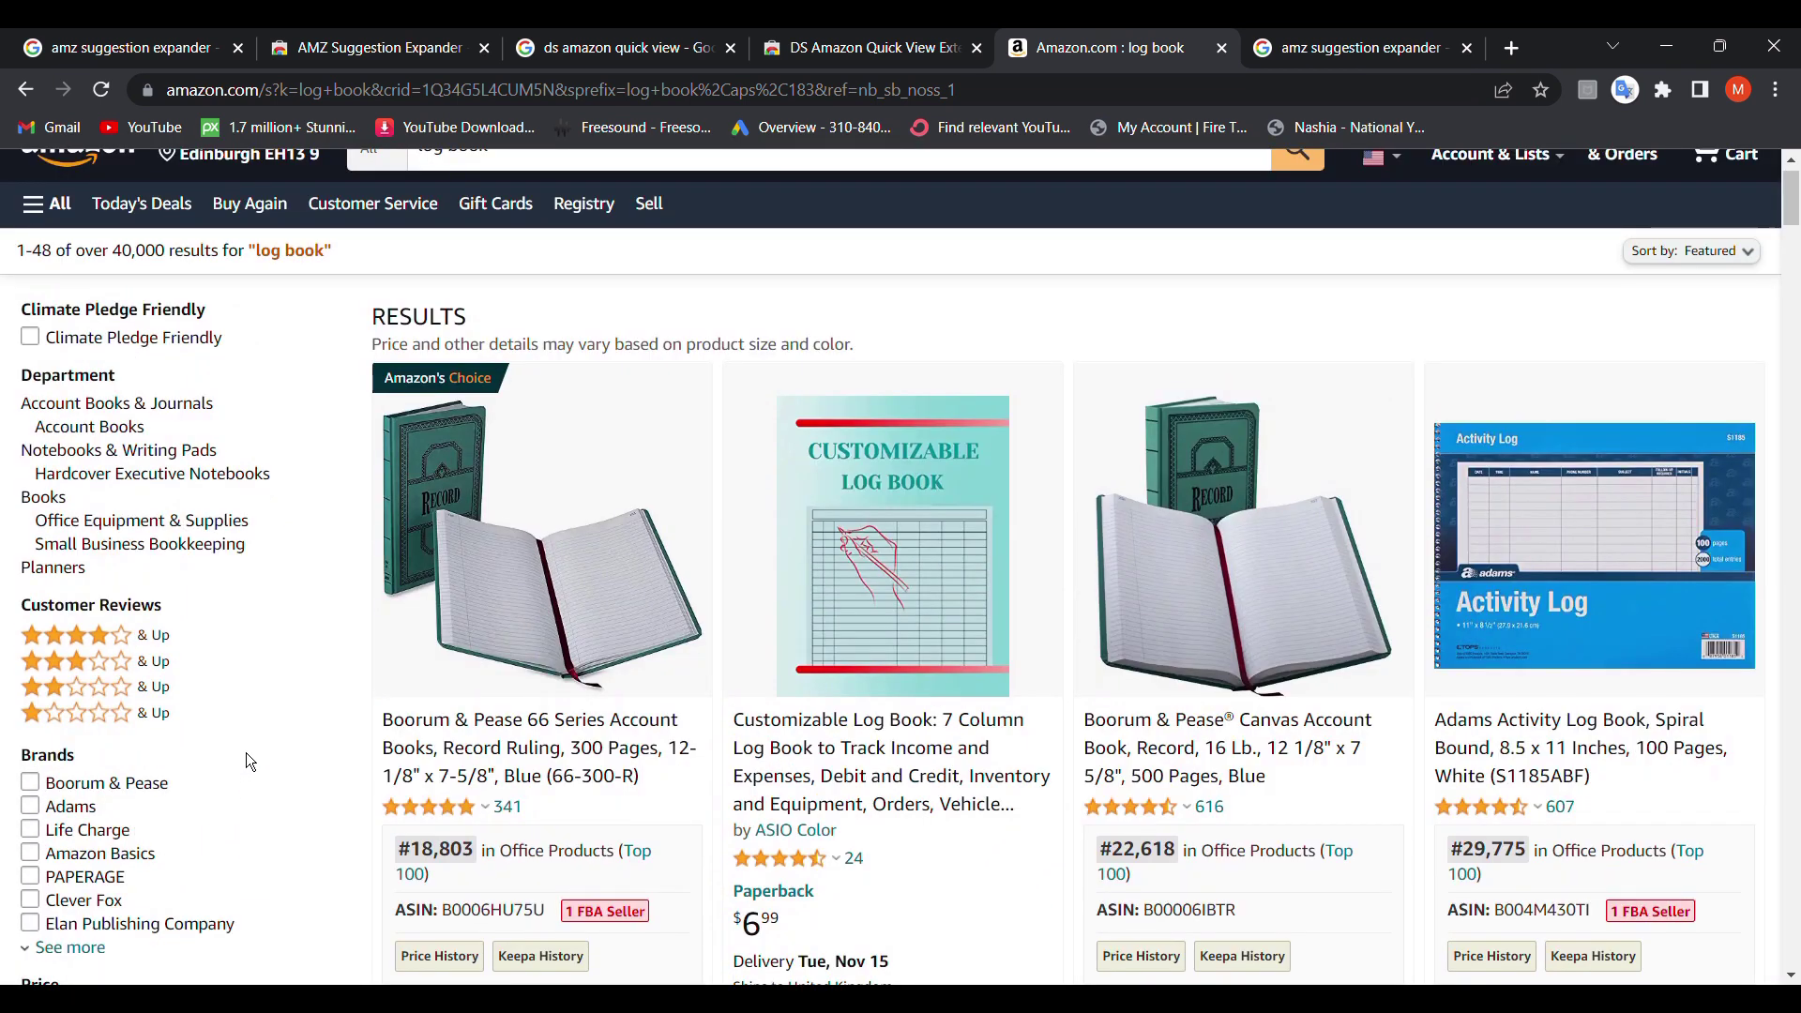
{"action": "scroll", "coordinate": [246, 762], "scroll_direction": "down", "scroll_amount": 2}
{"action": "scroll", "coordinate": [247, 762], "scroll_direction": "down", "scroll_amount": 2}
{"action": "scroll", "coordinate": [247, 761], "scroll_direction": "up", "scroll_amount": 3}
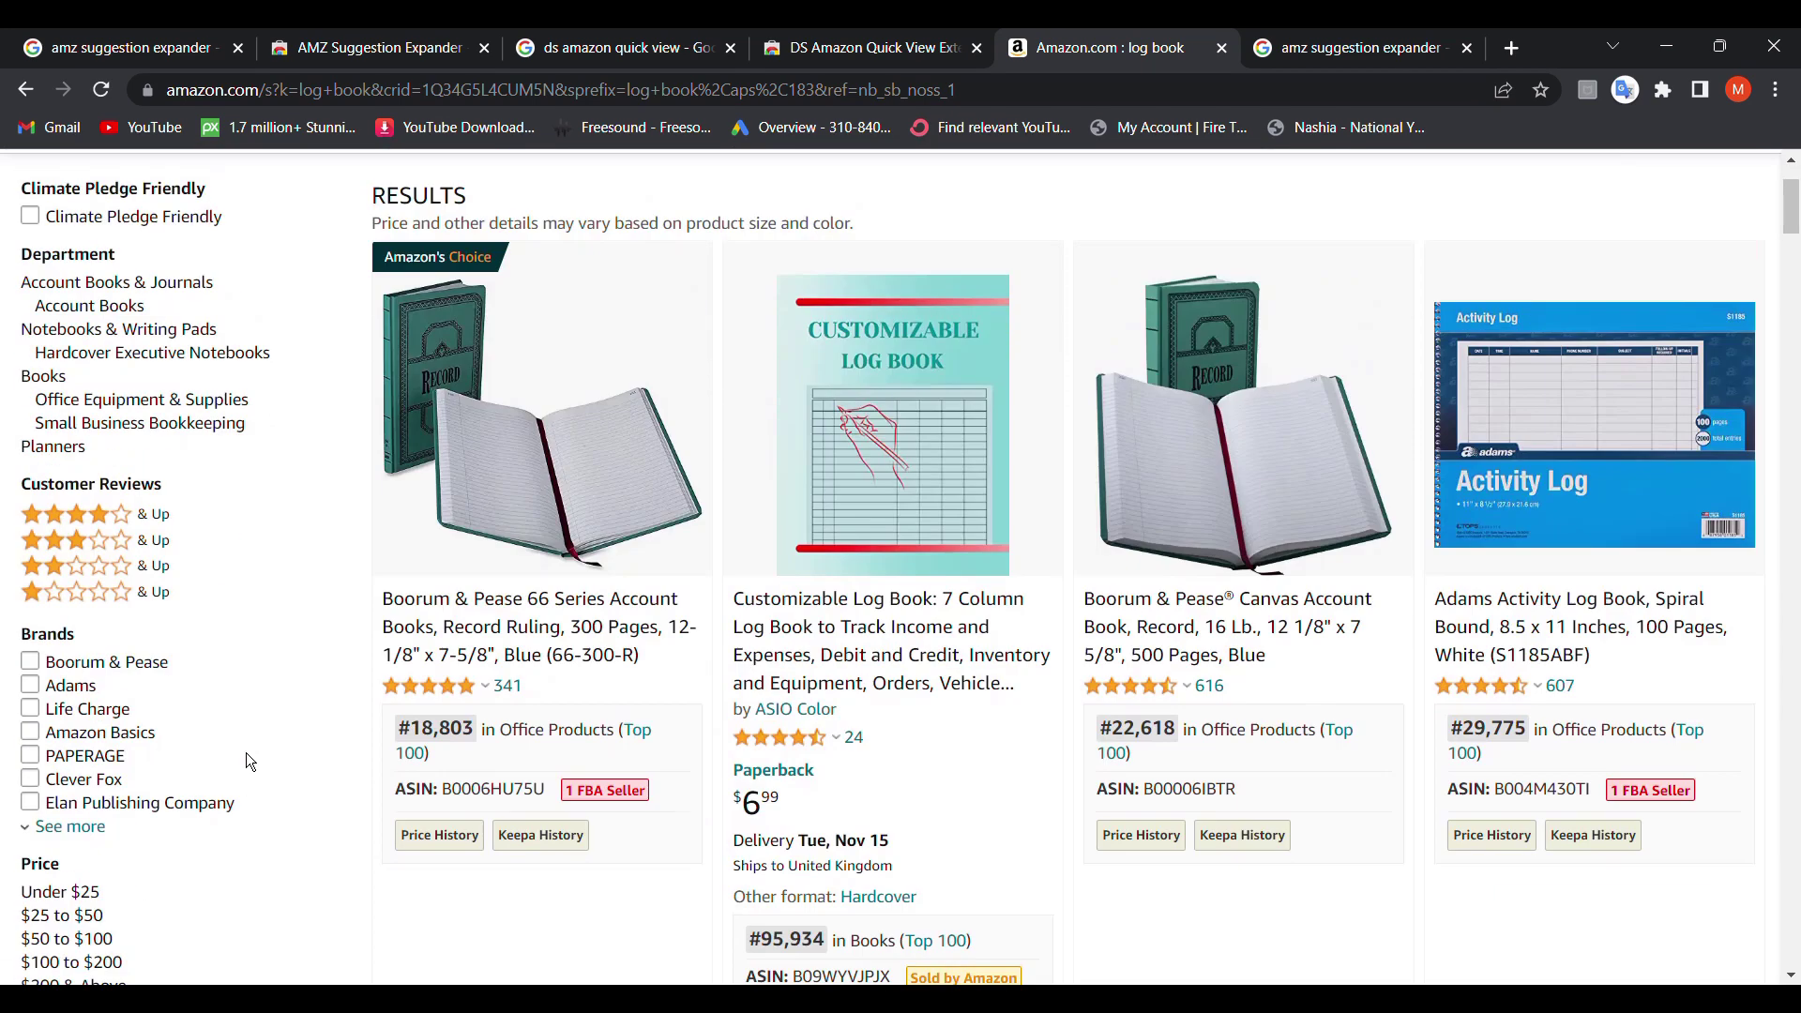
{"action": "scroll", "coordinate": [247, 752], "scroll_direction": "down", "scroll_amount": 2}
{"action": "scroll", "coordinate": [247, 753], "scroll_direction": "down", "scroll_amount": 3}
{"action": "scroll", "coordinate": [247, 752], "scroll_direction": "up", "scroll_amount": 5}
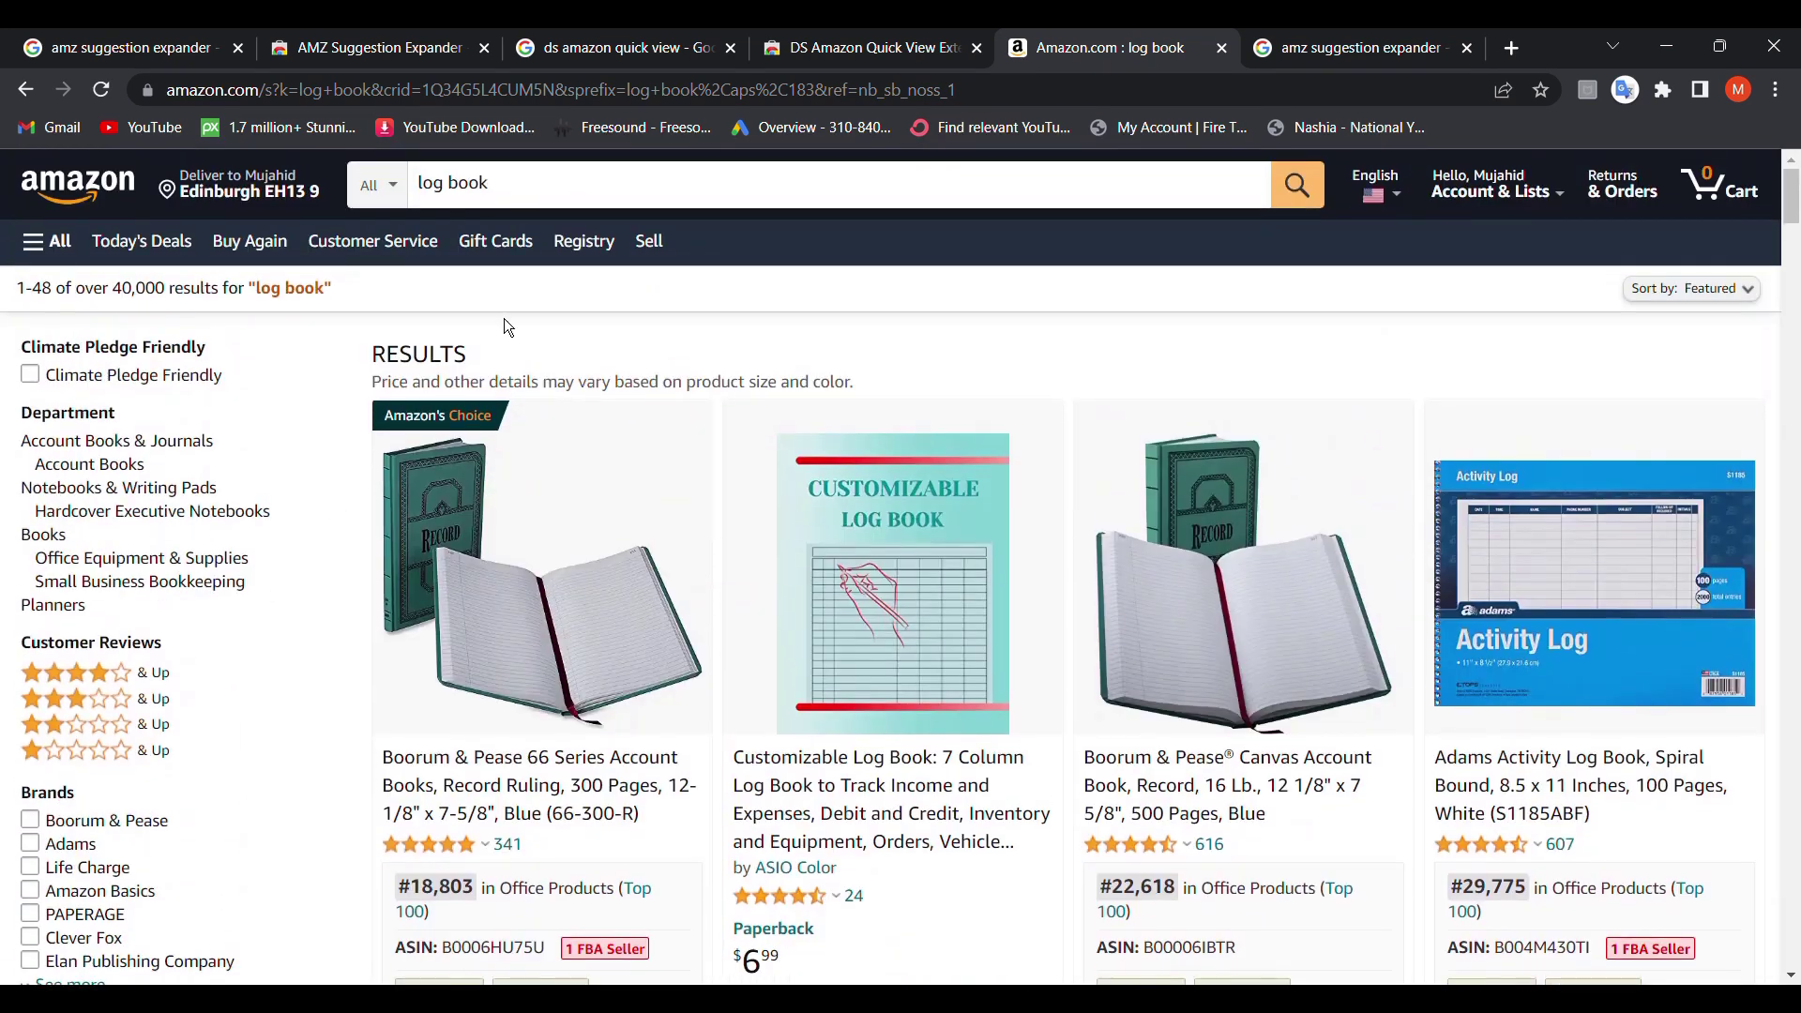
{"action": "left_click", "coordinate": [578, 192]}
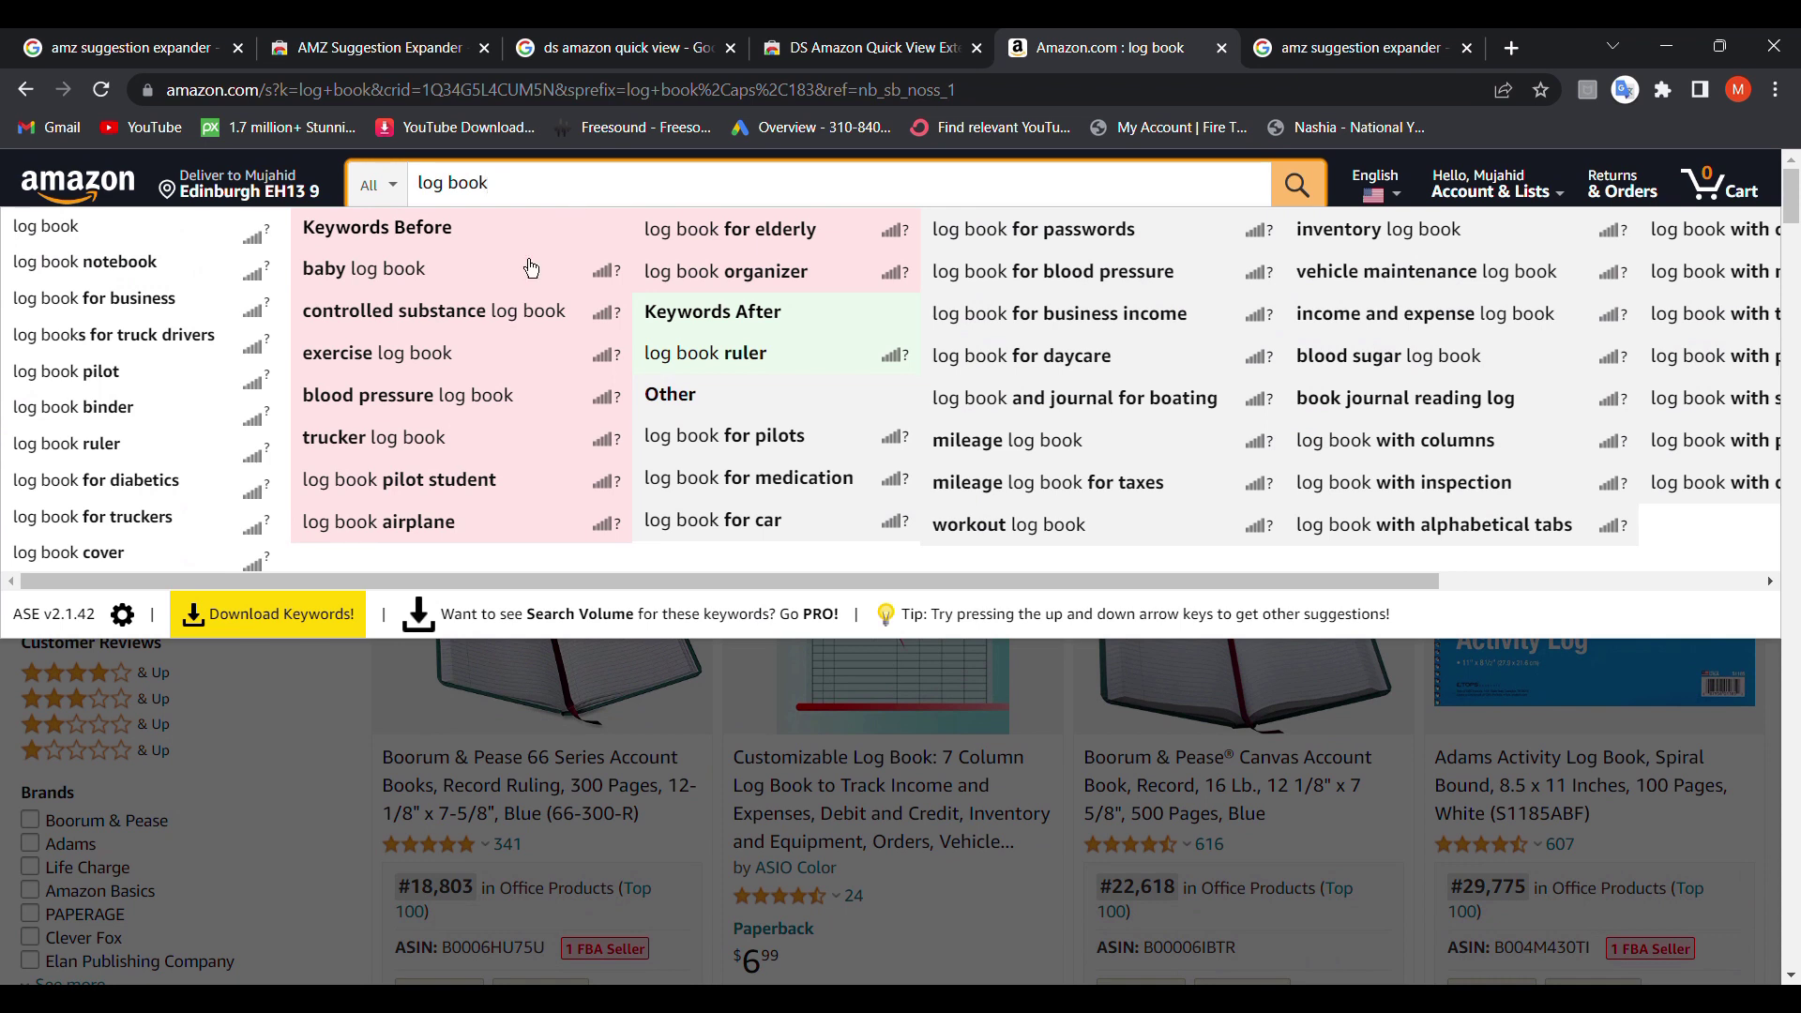
{"action": "left_click", "coordinate": [516, 406]}
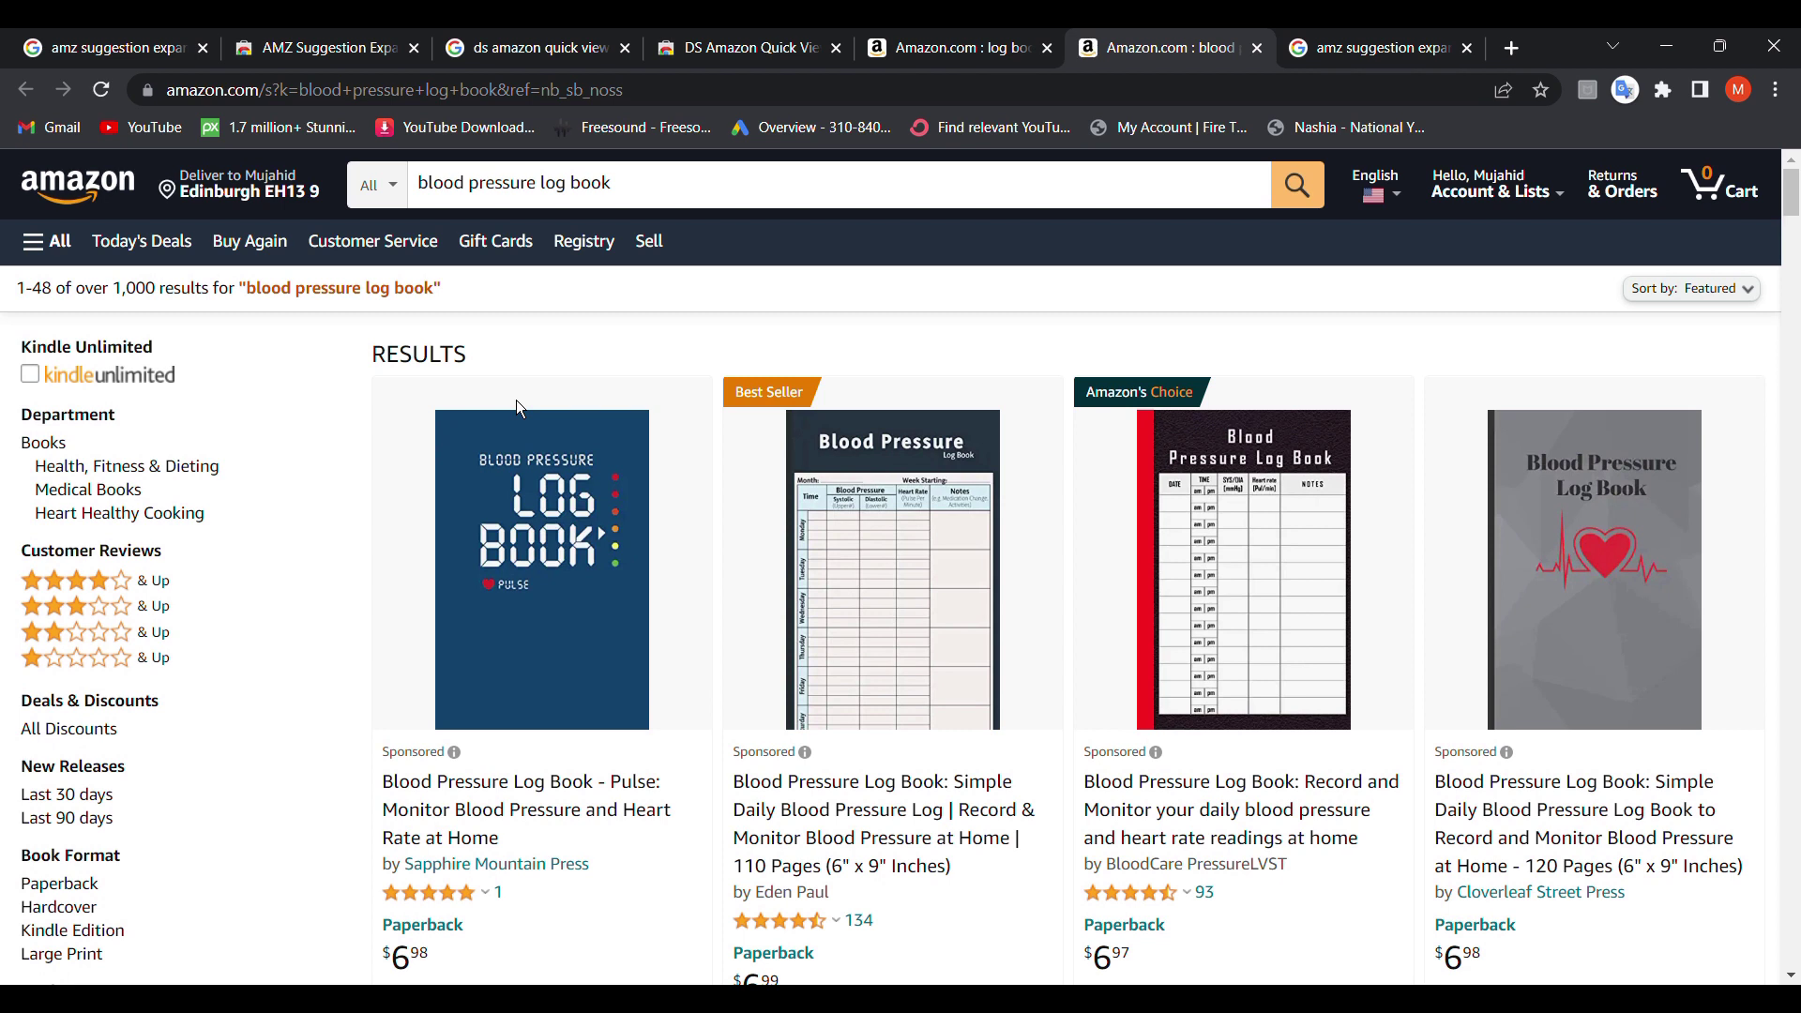
{"action": "scroll", "coordinate": [516, 400], "scroll_direction": "down", "scroll_amount": 2}
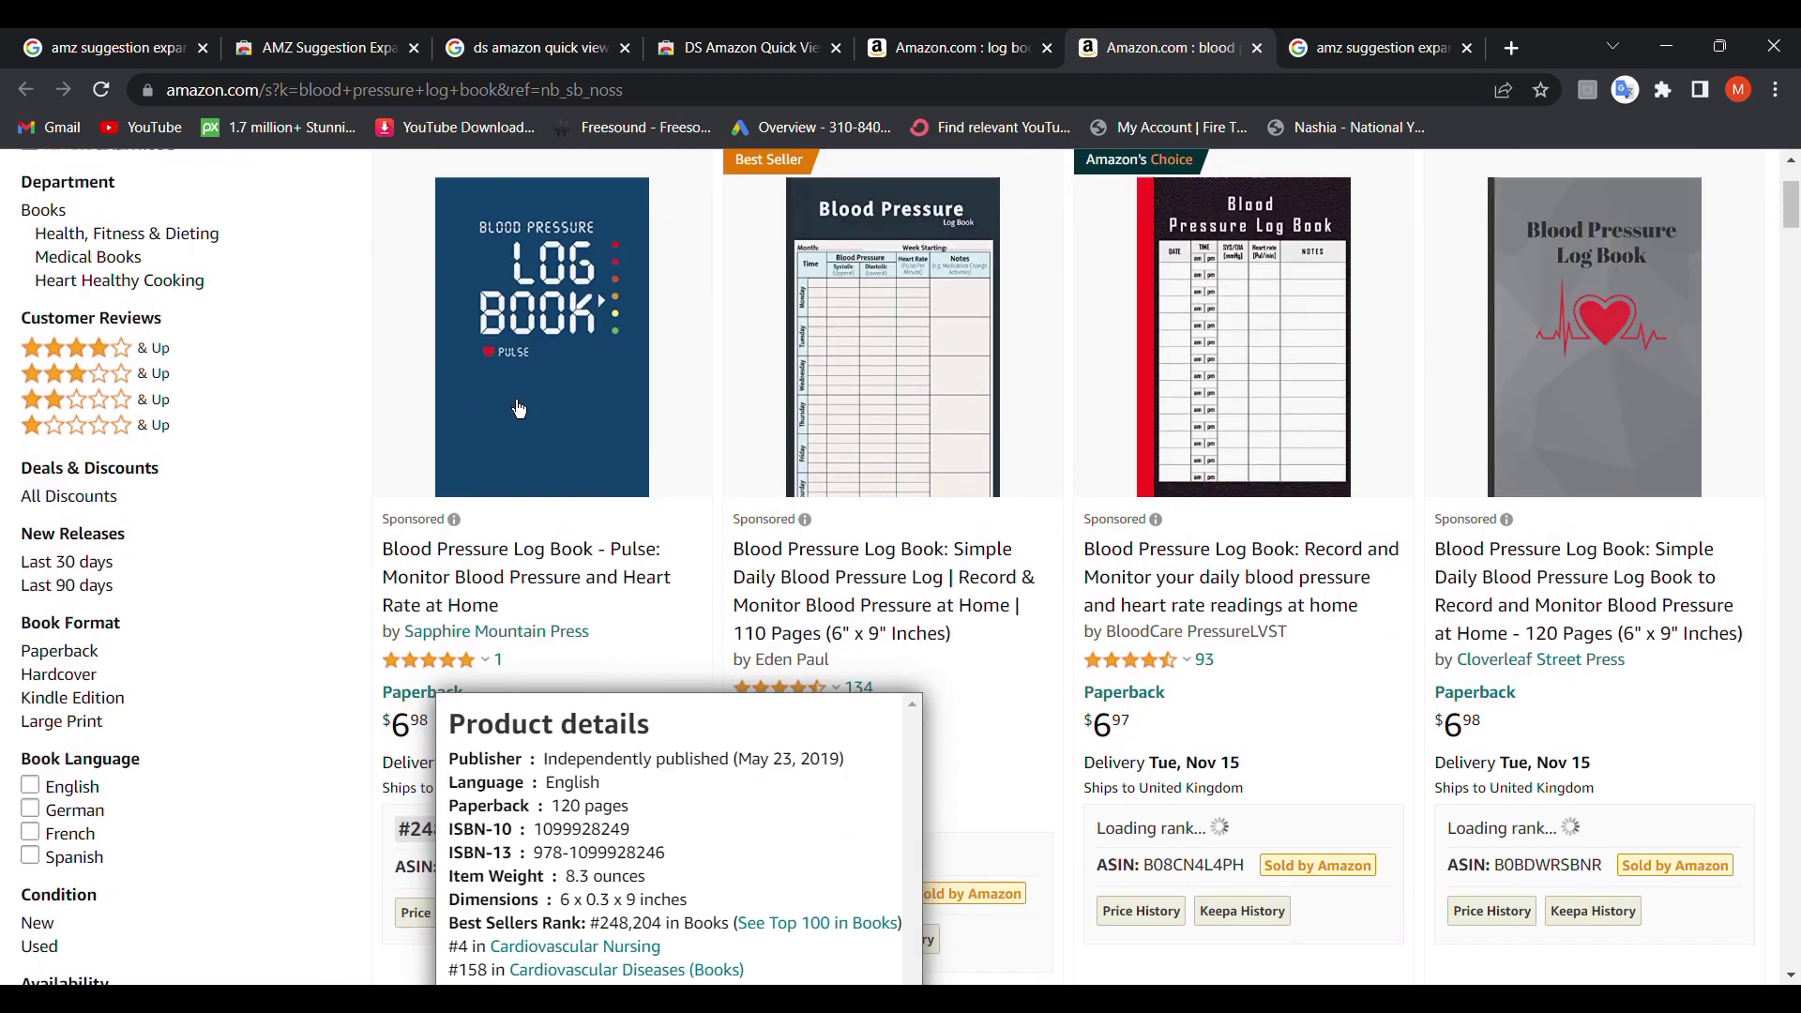
{"action": "scroll", "coordinate": [517, 400], "scroll_direction": "down", "scroll_amount": 1}
{"action": "scroll", "coordinate": [517, 400], "scroll_direction": "down", "scroll_amount": 1}
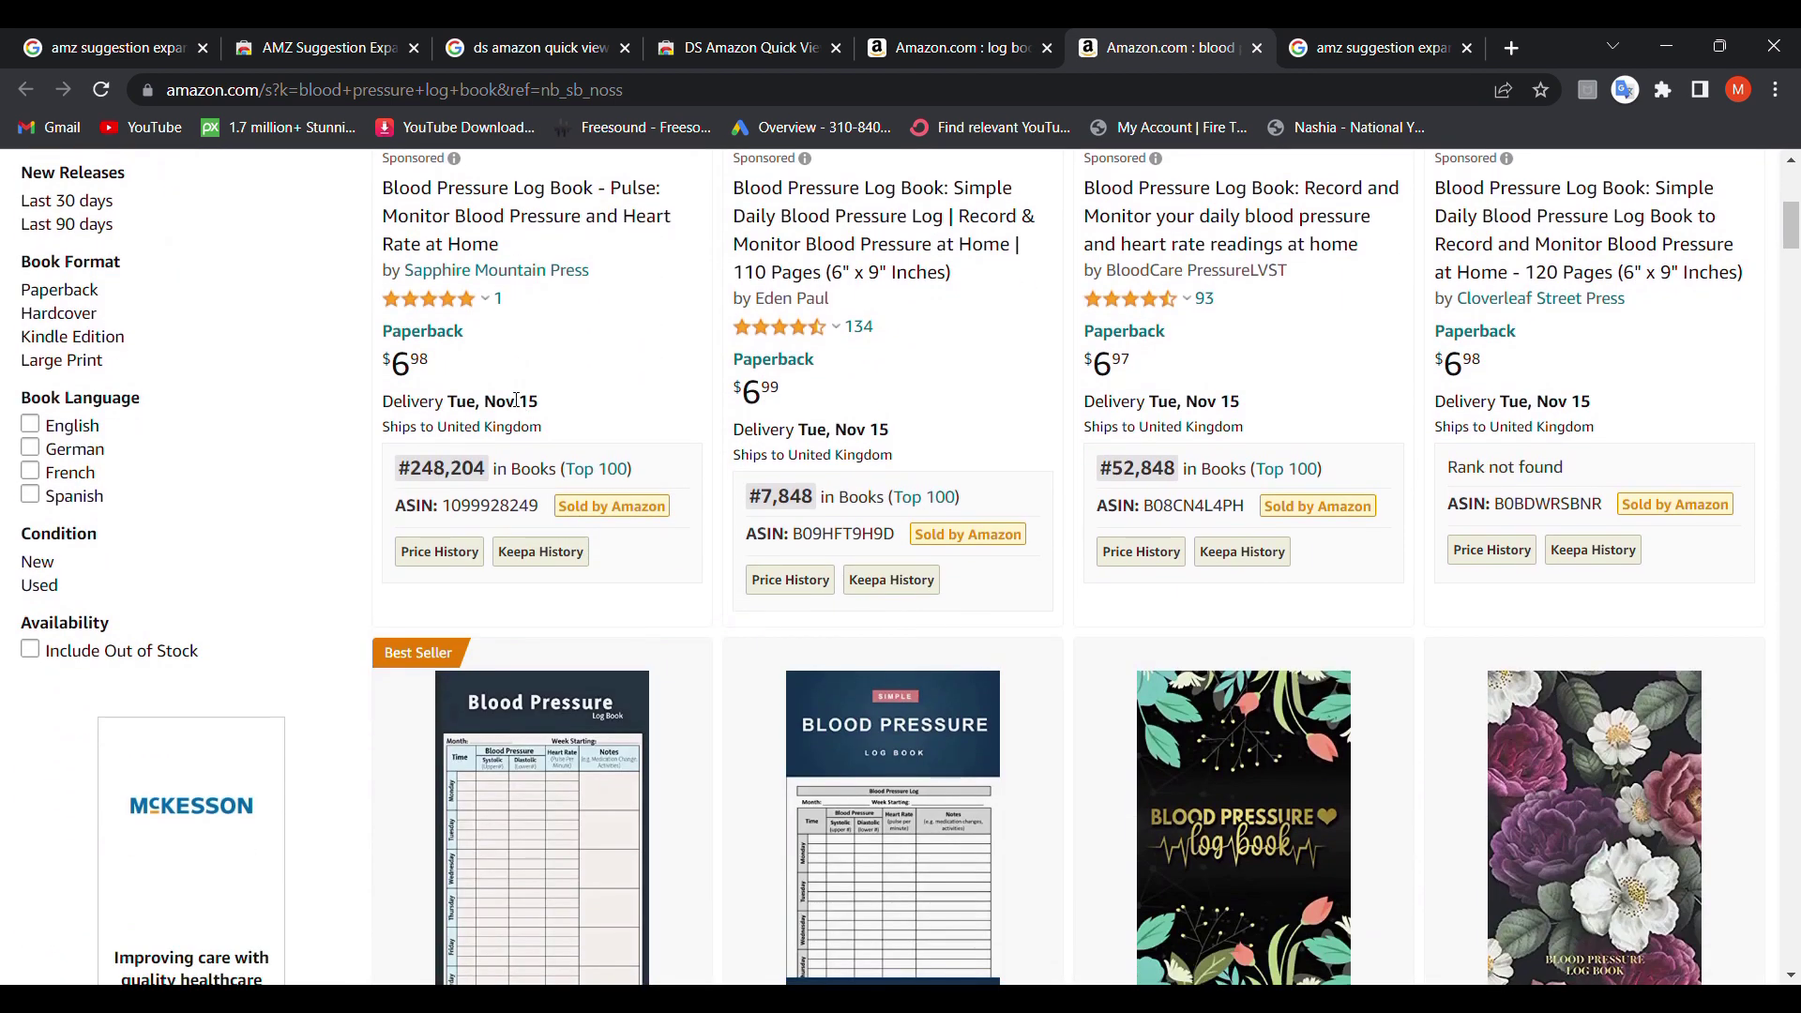
{"action": "scroll", "coordinate": [517, 401], "scroll_direction": "up", "scroll_amount": 2}
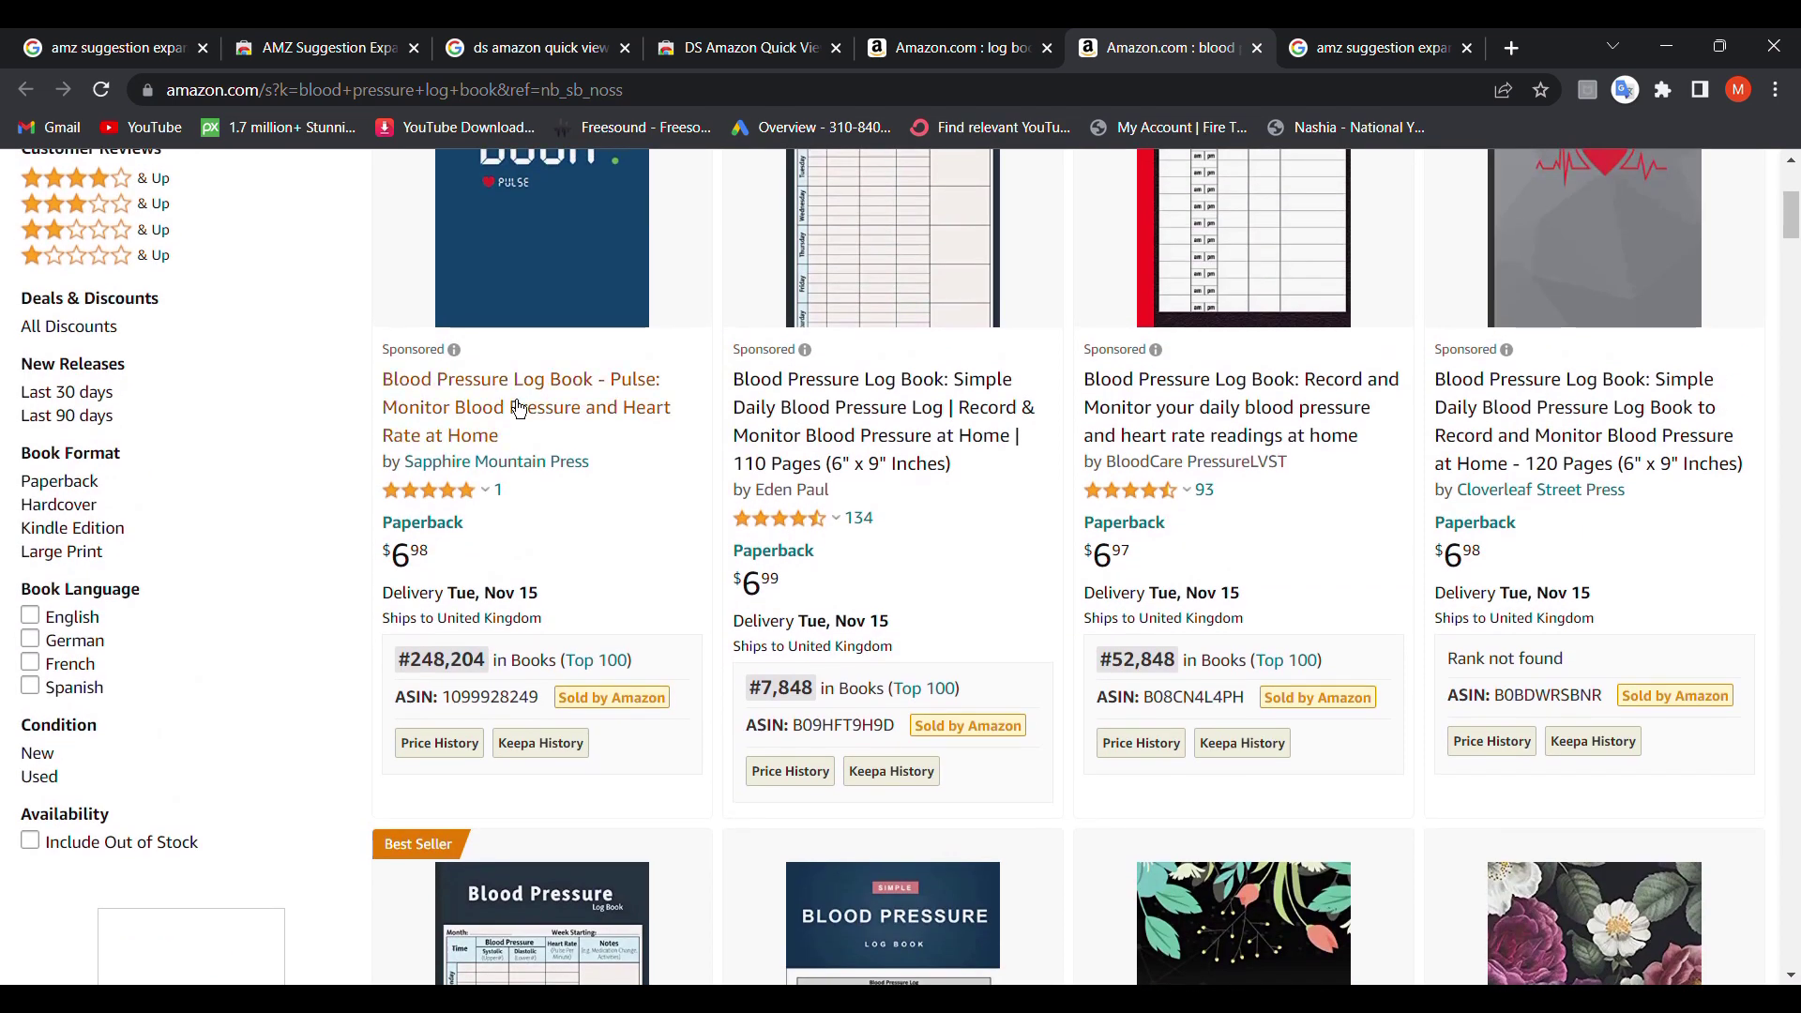
{"action": "scroll", "coordinate": [516, 401], "scroll_direction": "down", "scroll_amount": 4}
{"action": "scroll", "coordinate": [516, 402], "scroll_direction": "down", "scroll_amount": 2}
{"action": "scroll", "coordinate": [519, 408], "scroll_direction": "down", "scroll_amount": 1}
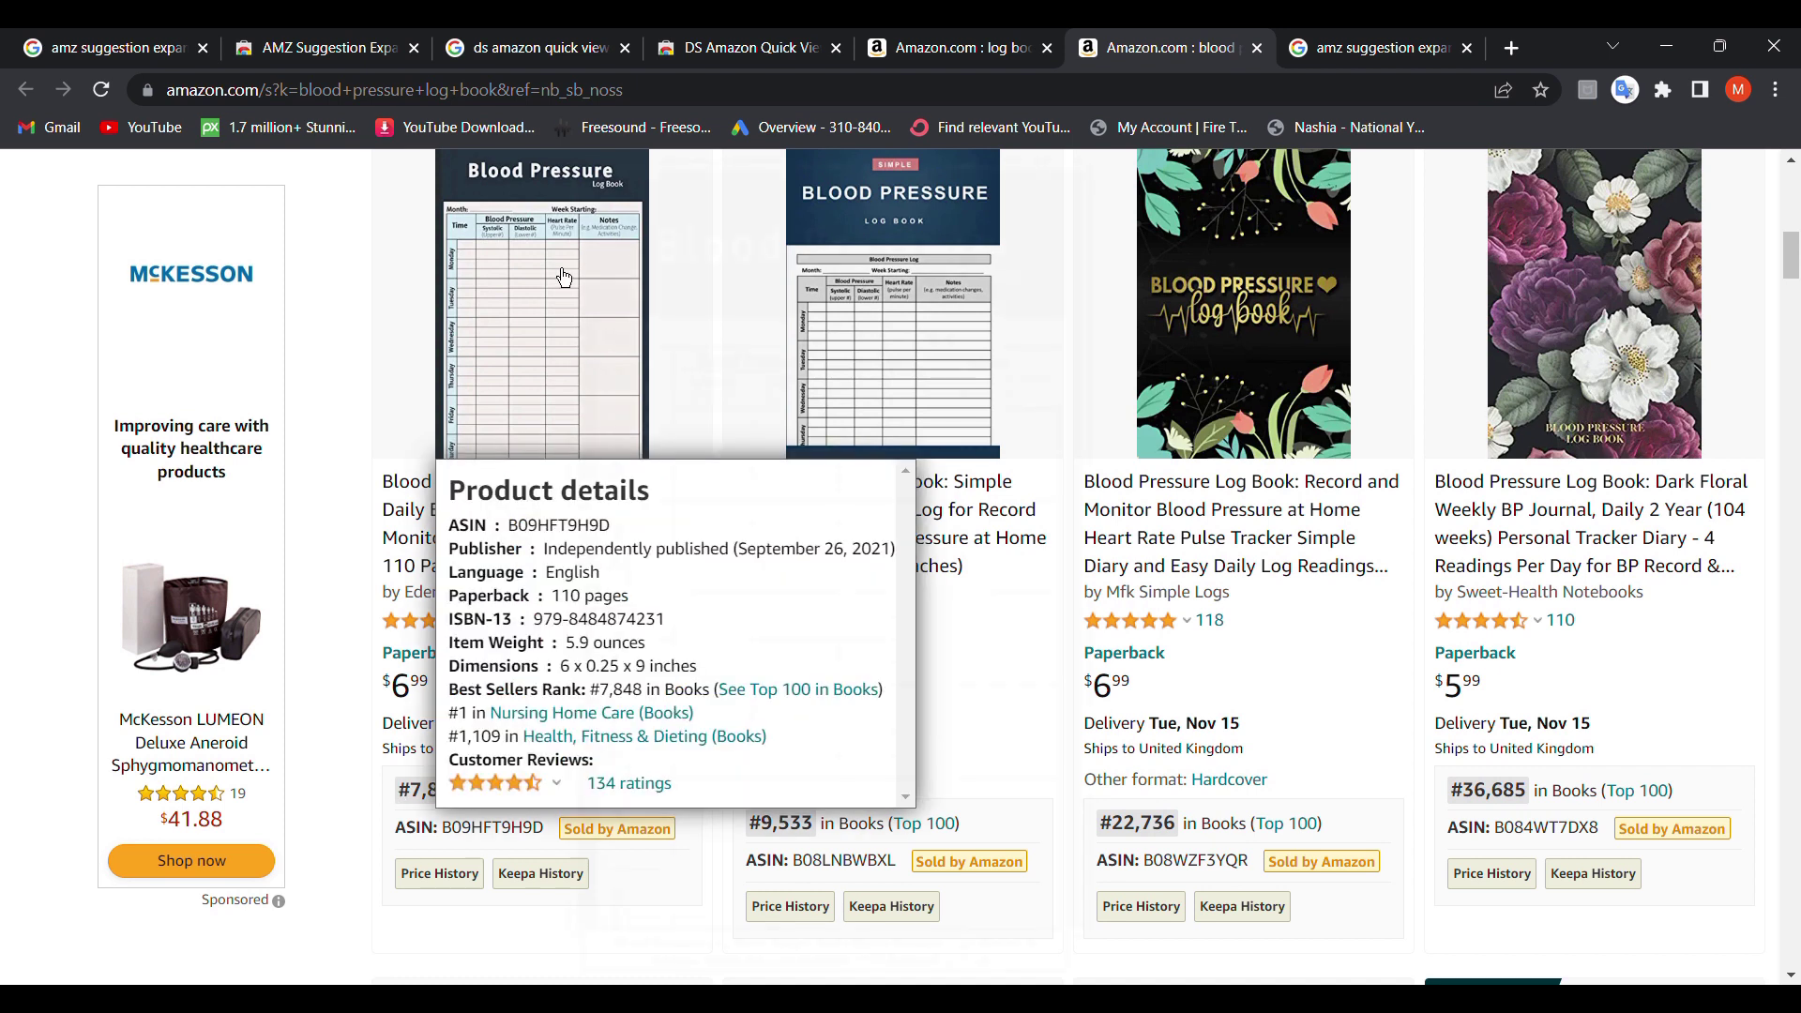
{"action": "left_click", "coordinate": [535, 46]}
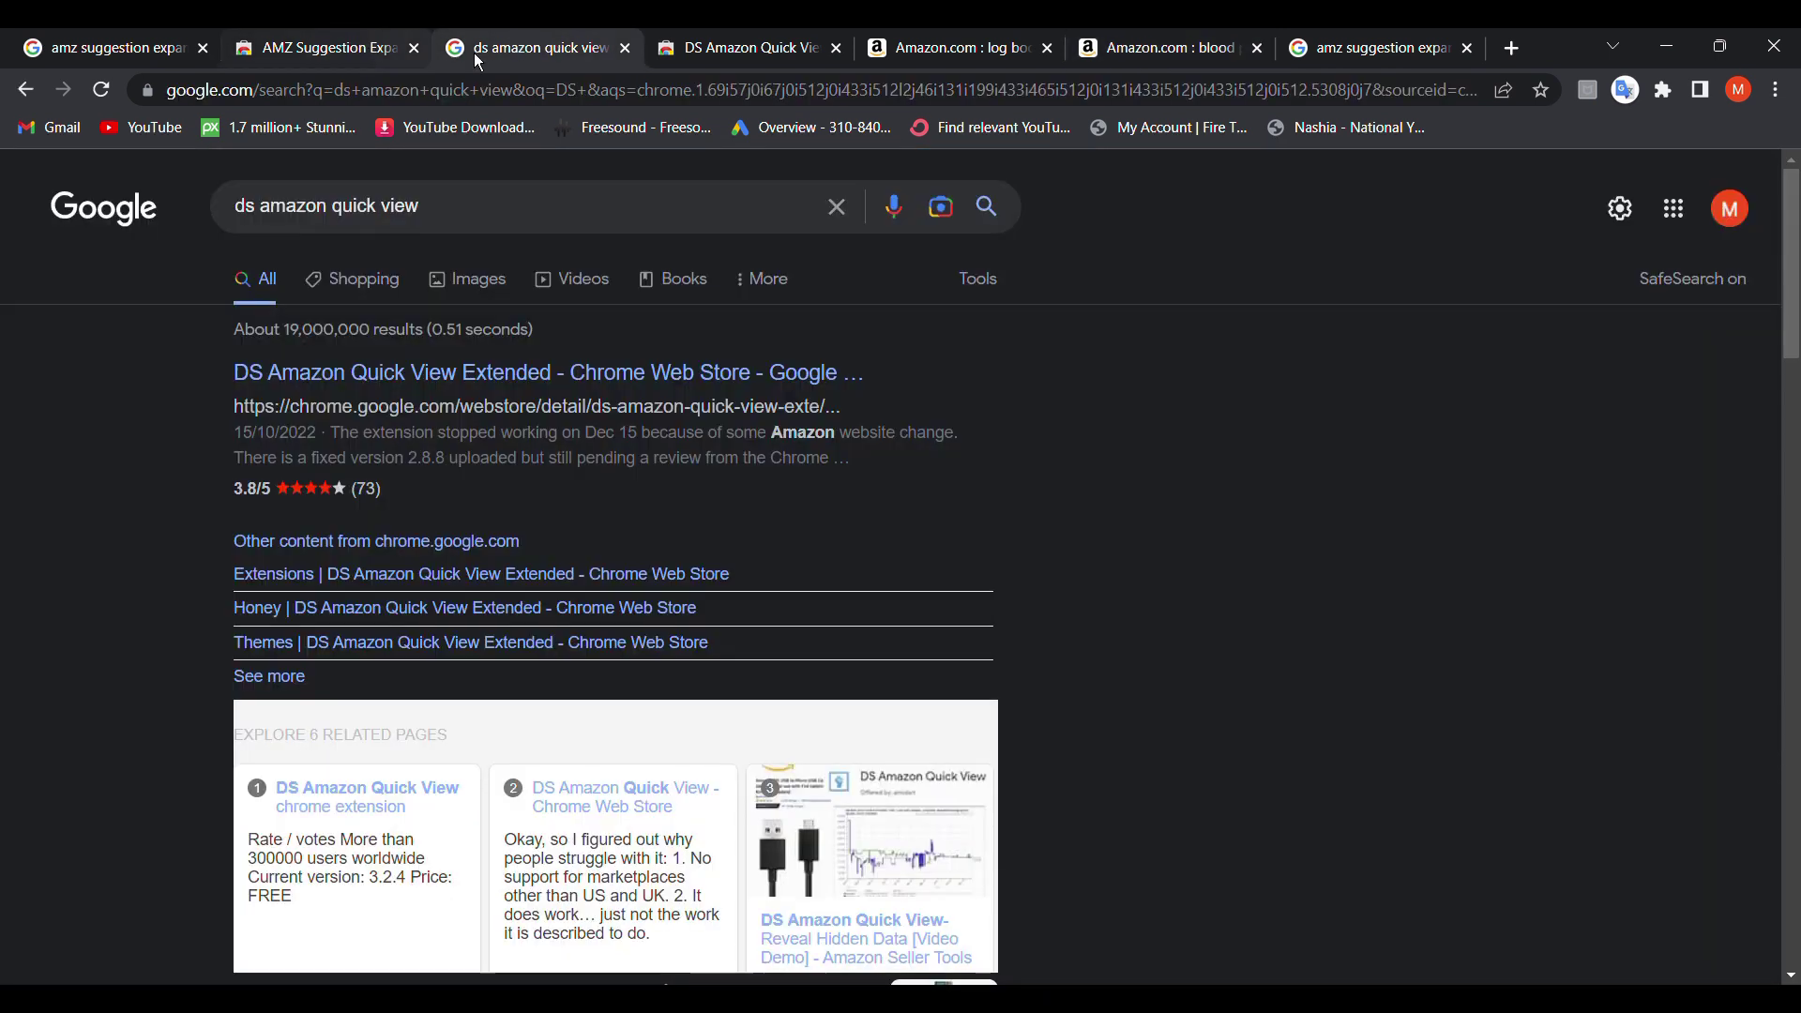
{"action": "left_click", "coordinate": [673, 50]}
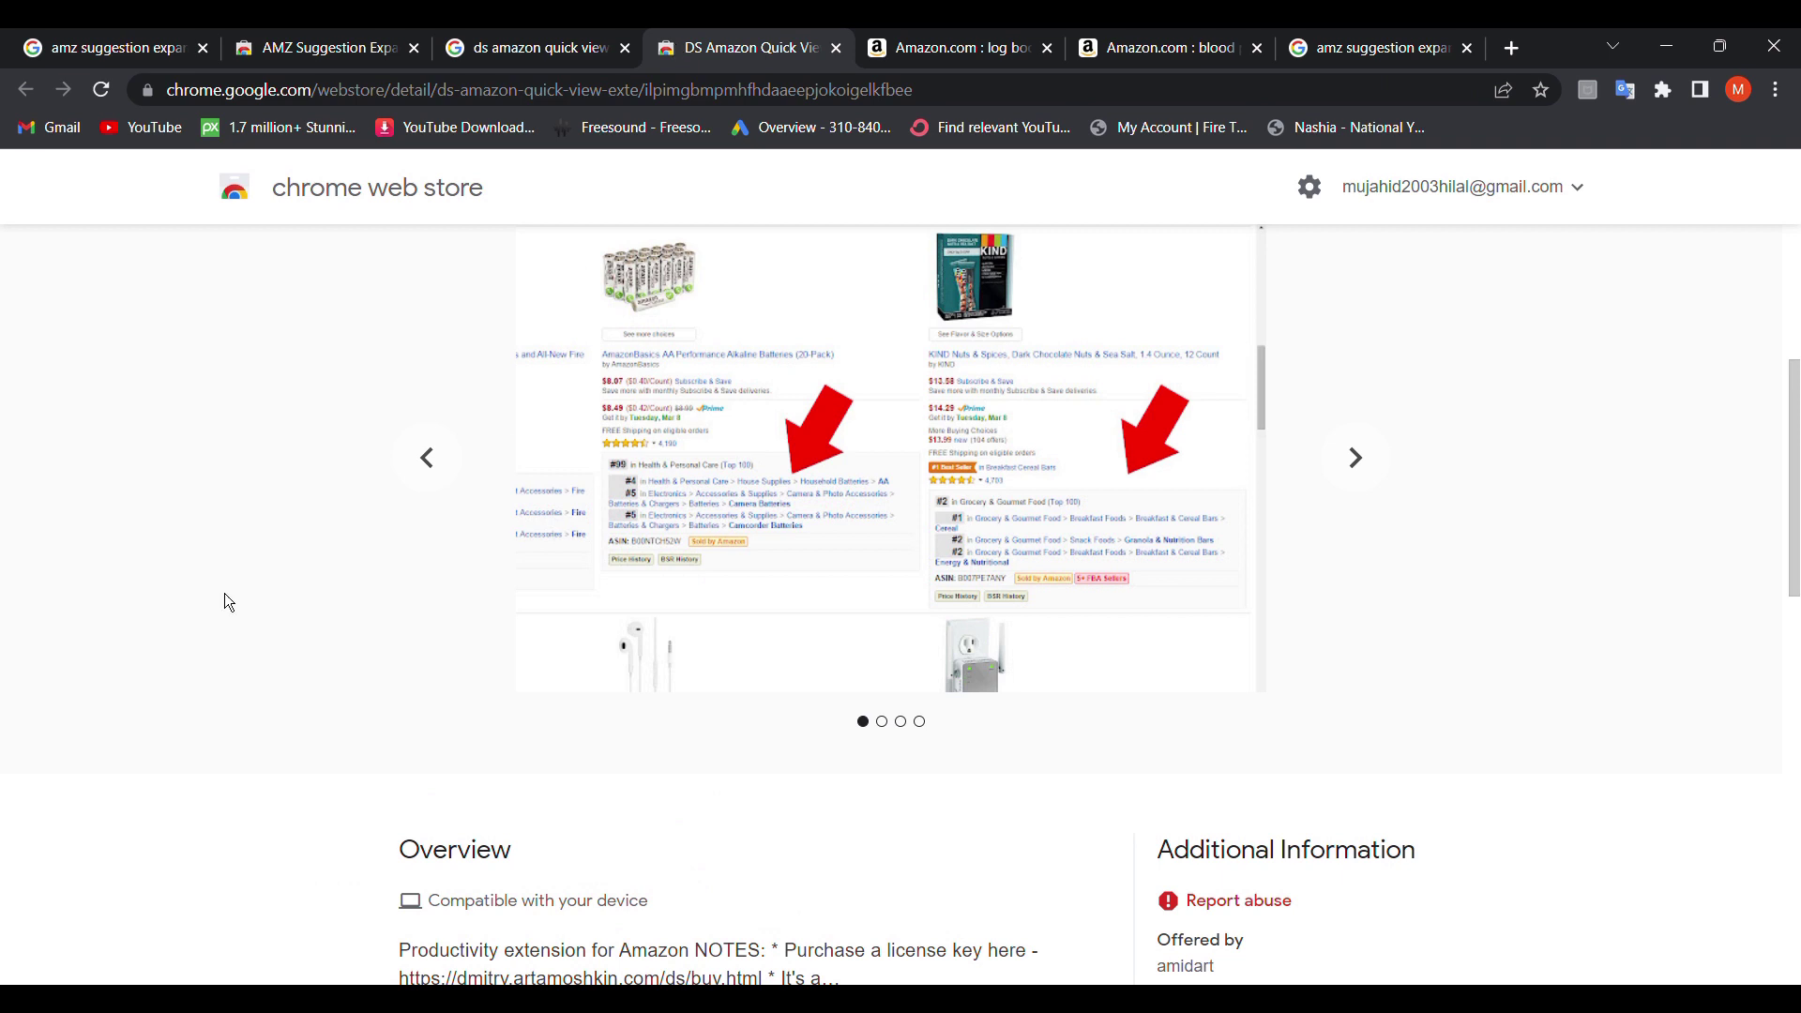
{"action": "scroll", "coordinate": [224, 594], "scroll_direction": "down", "scroll_amount": 4}
{"action": "scroll", "coordinate": [224, 593], "scroll_direction": "down", "scroll_amount": 3}
{"action": "scroll", "coordinate": [224, 594], "scroll_direction": "up", "scroll_amount": 4}
{"action": "scroll", "coordinate": [225, 601], "scroll_direction": "up", "scroll_amount": 3}
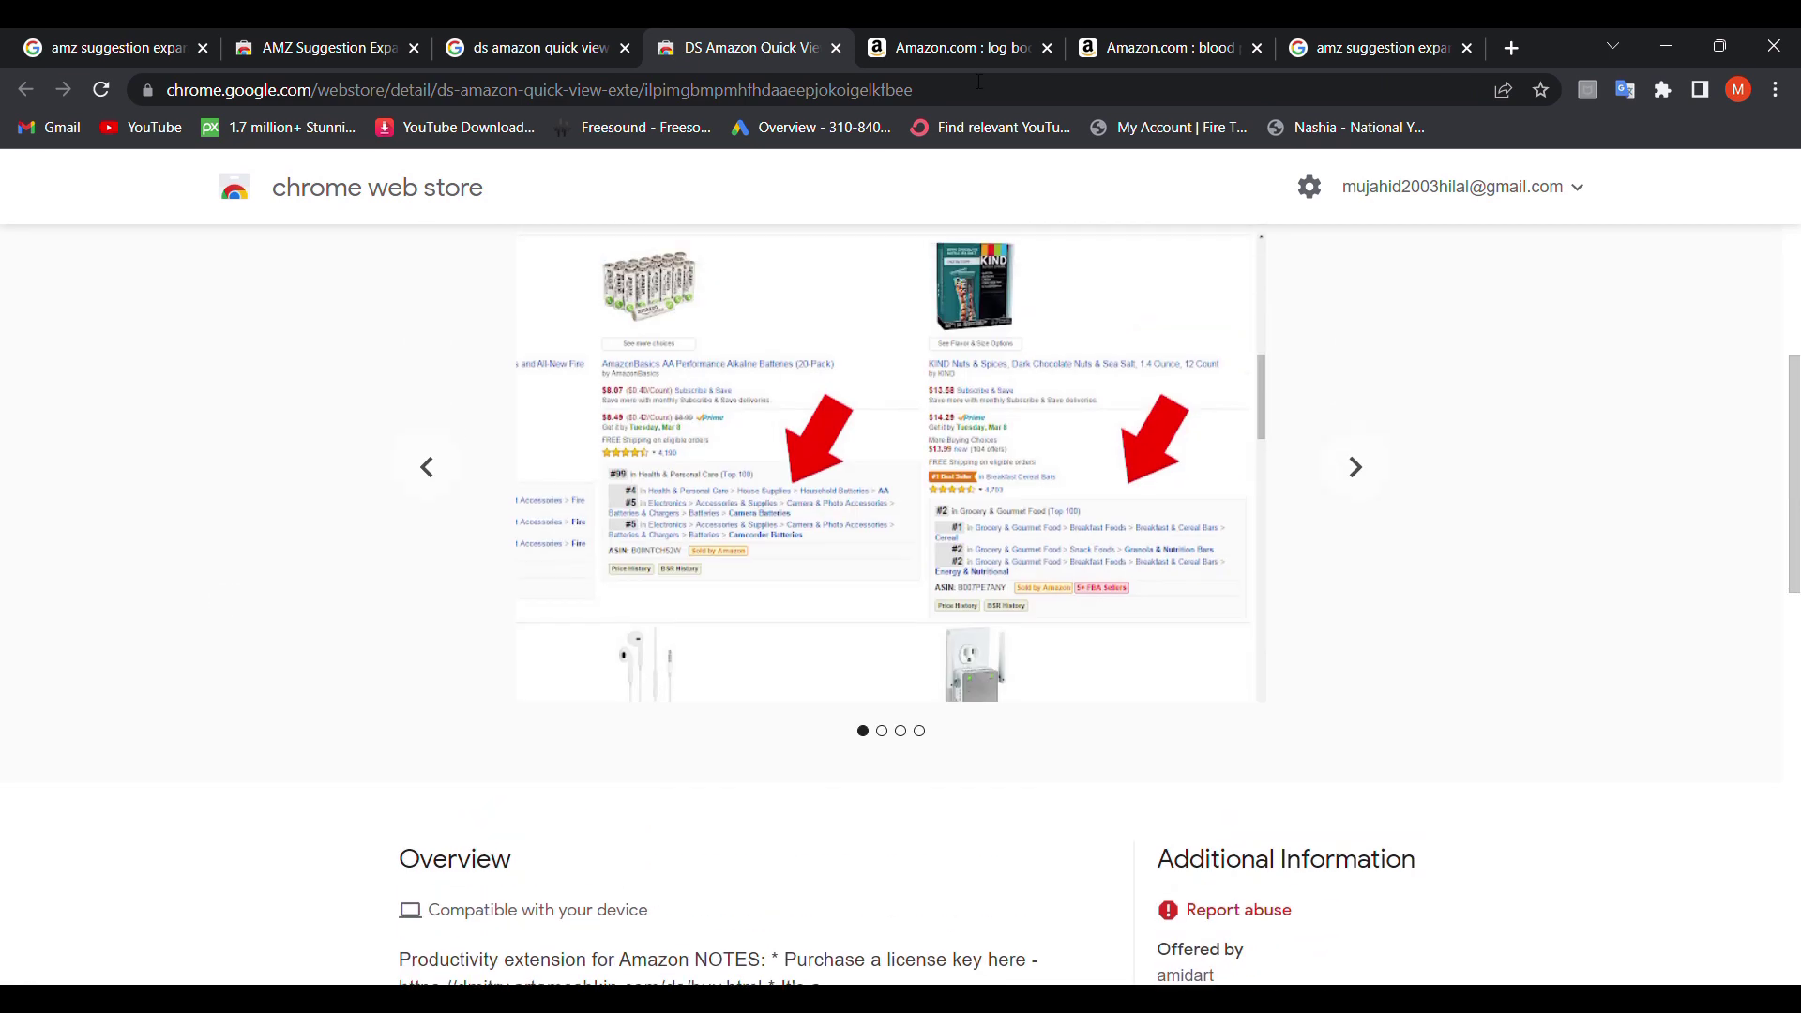
{"action": "left_click", "coordinate": [1358, 47]}
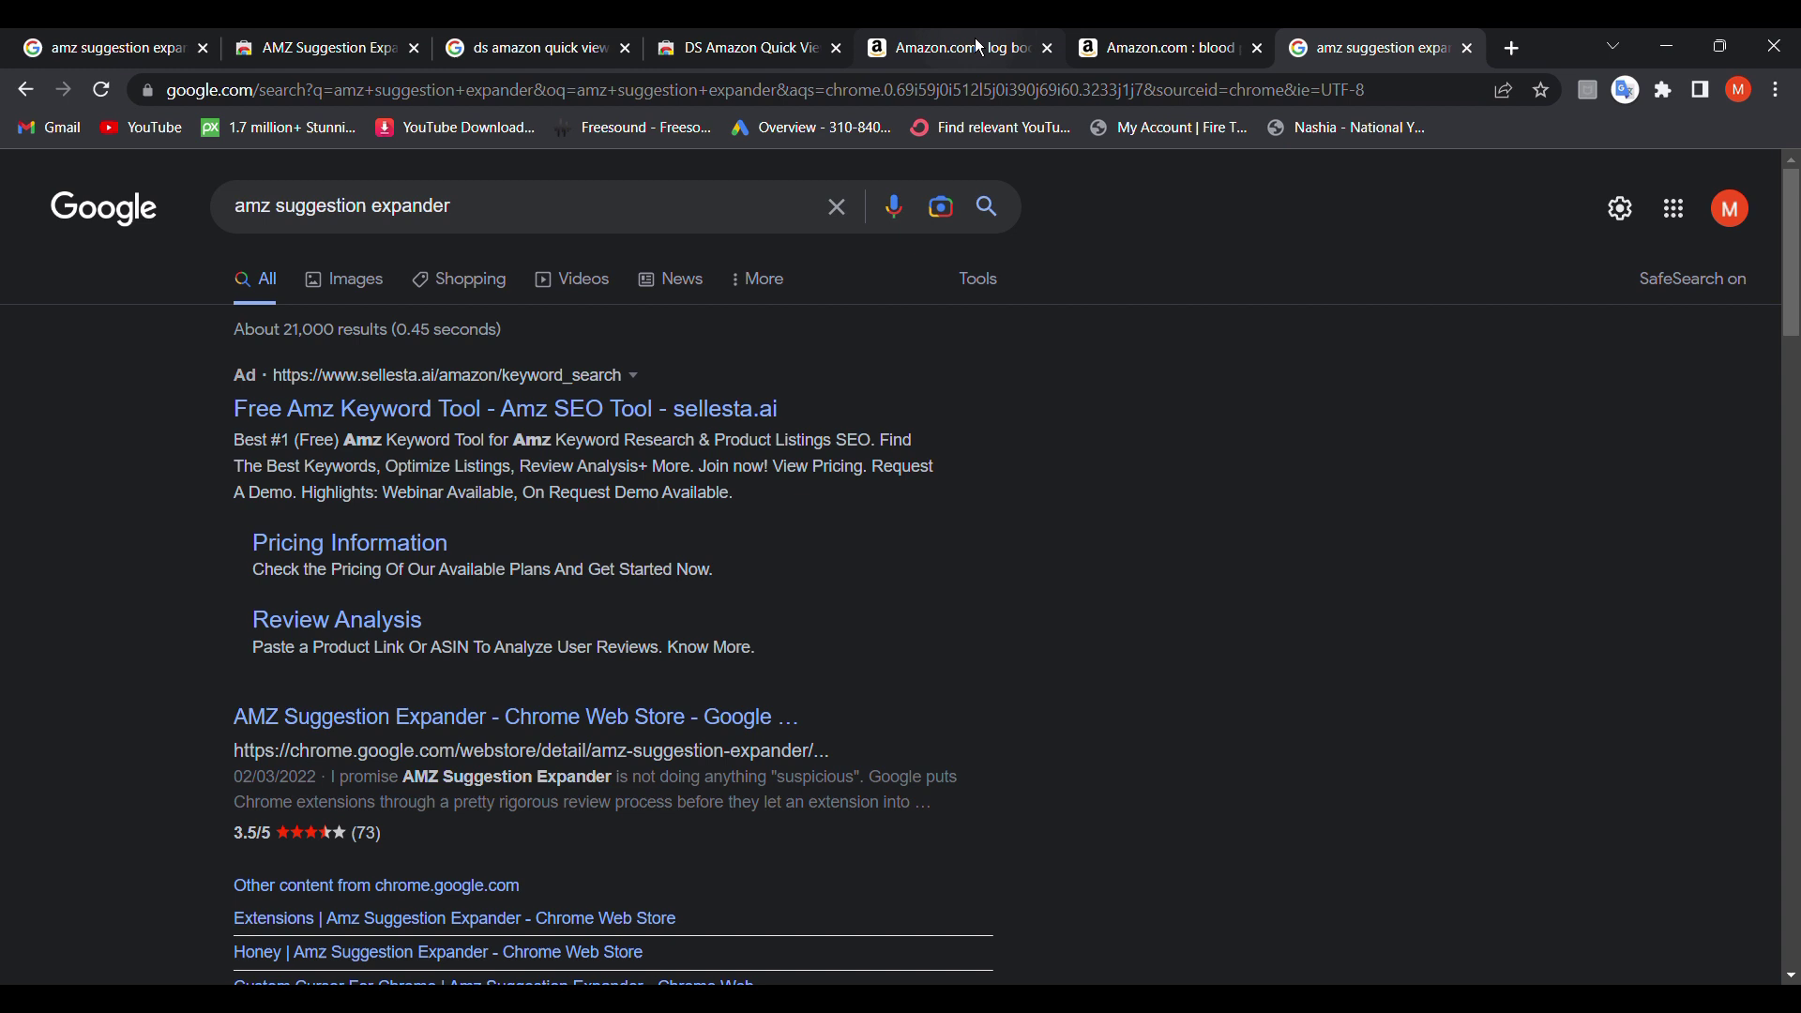
{"action": "left_click", "coordinate": [1147, 47]}
{"action": "mouse_move", "coordinate": [500, 563]}
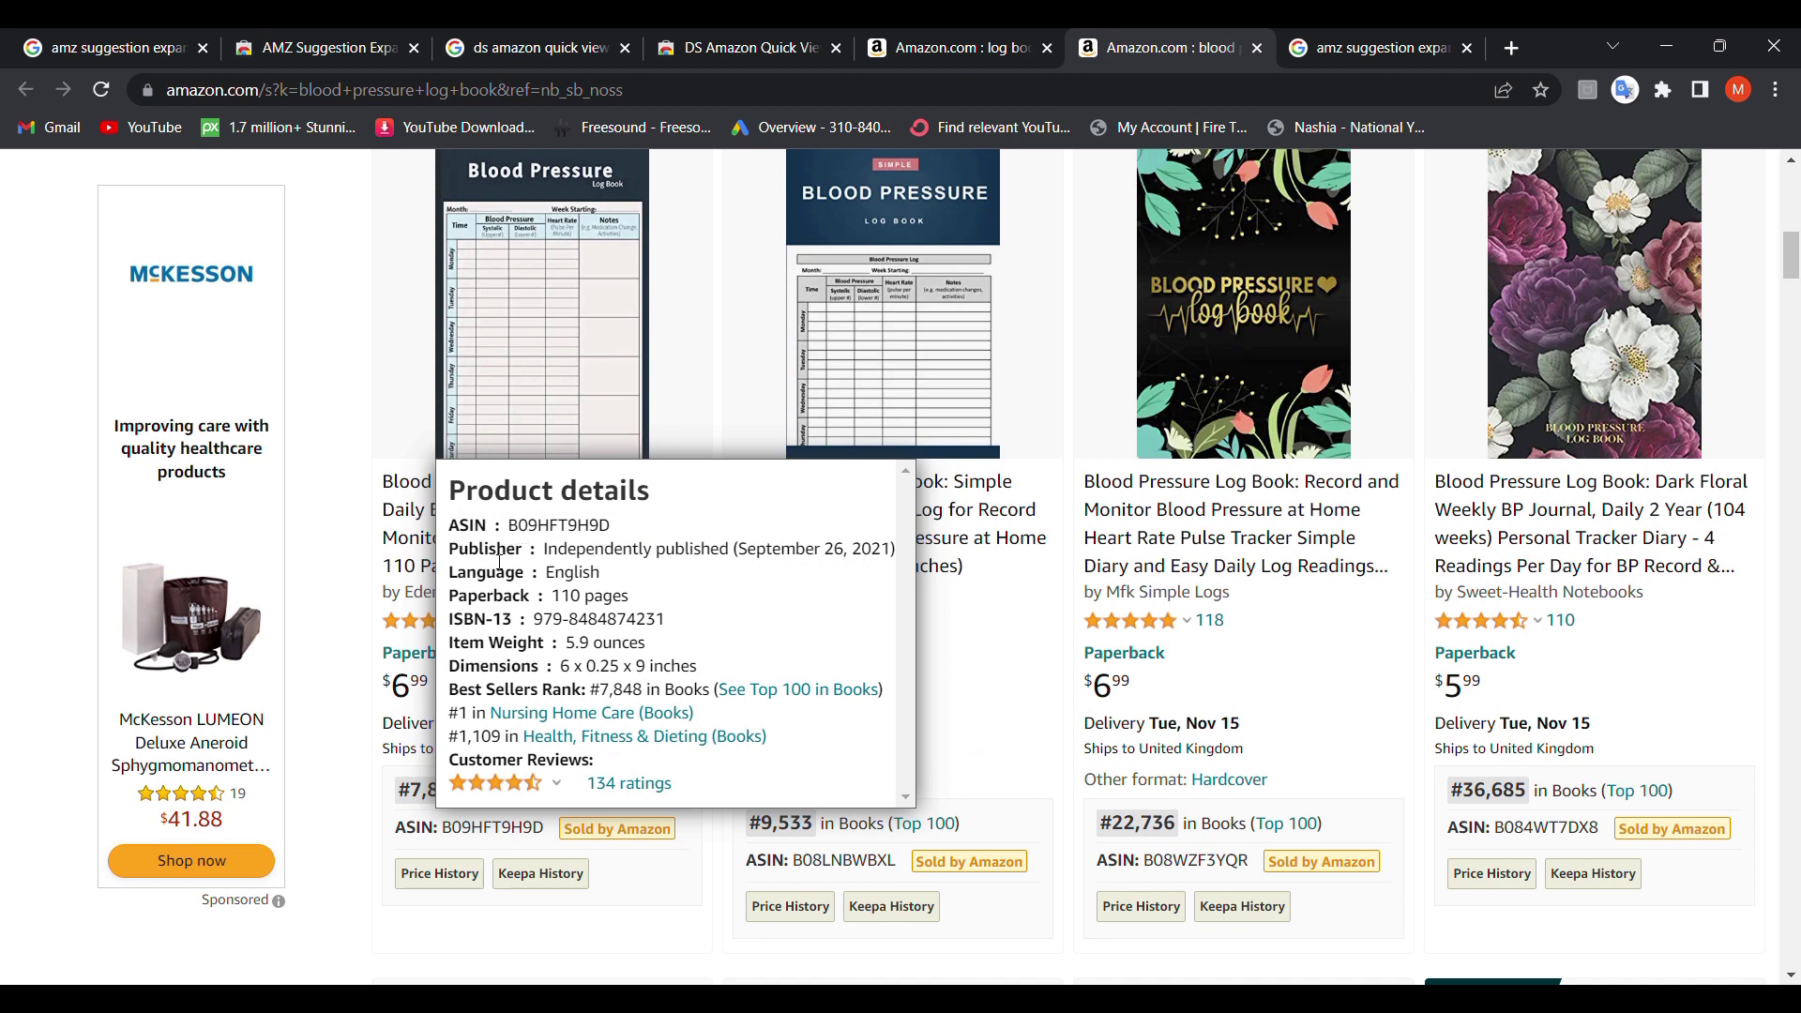
Highlight the popup's Publisher line and its #7,848 Books rank, clearing each selection.
{"action": "left_click_drag", "start_coordinate": [489, 550], "coordinate": [726, 553]}
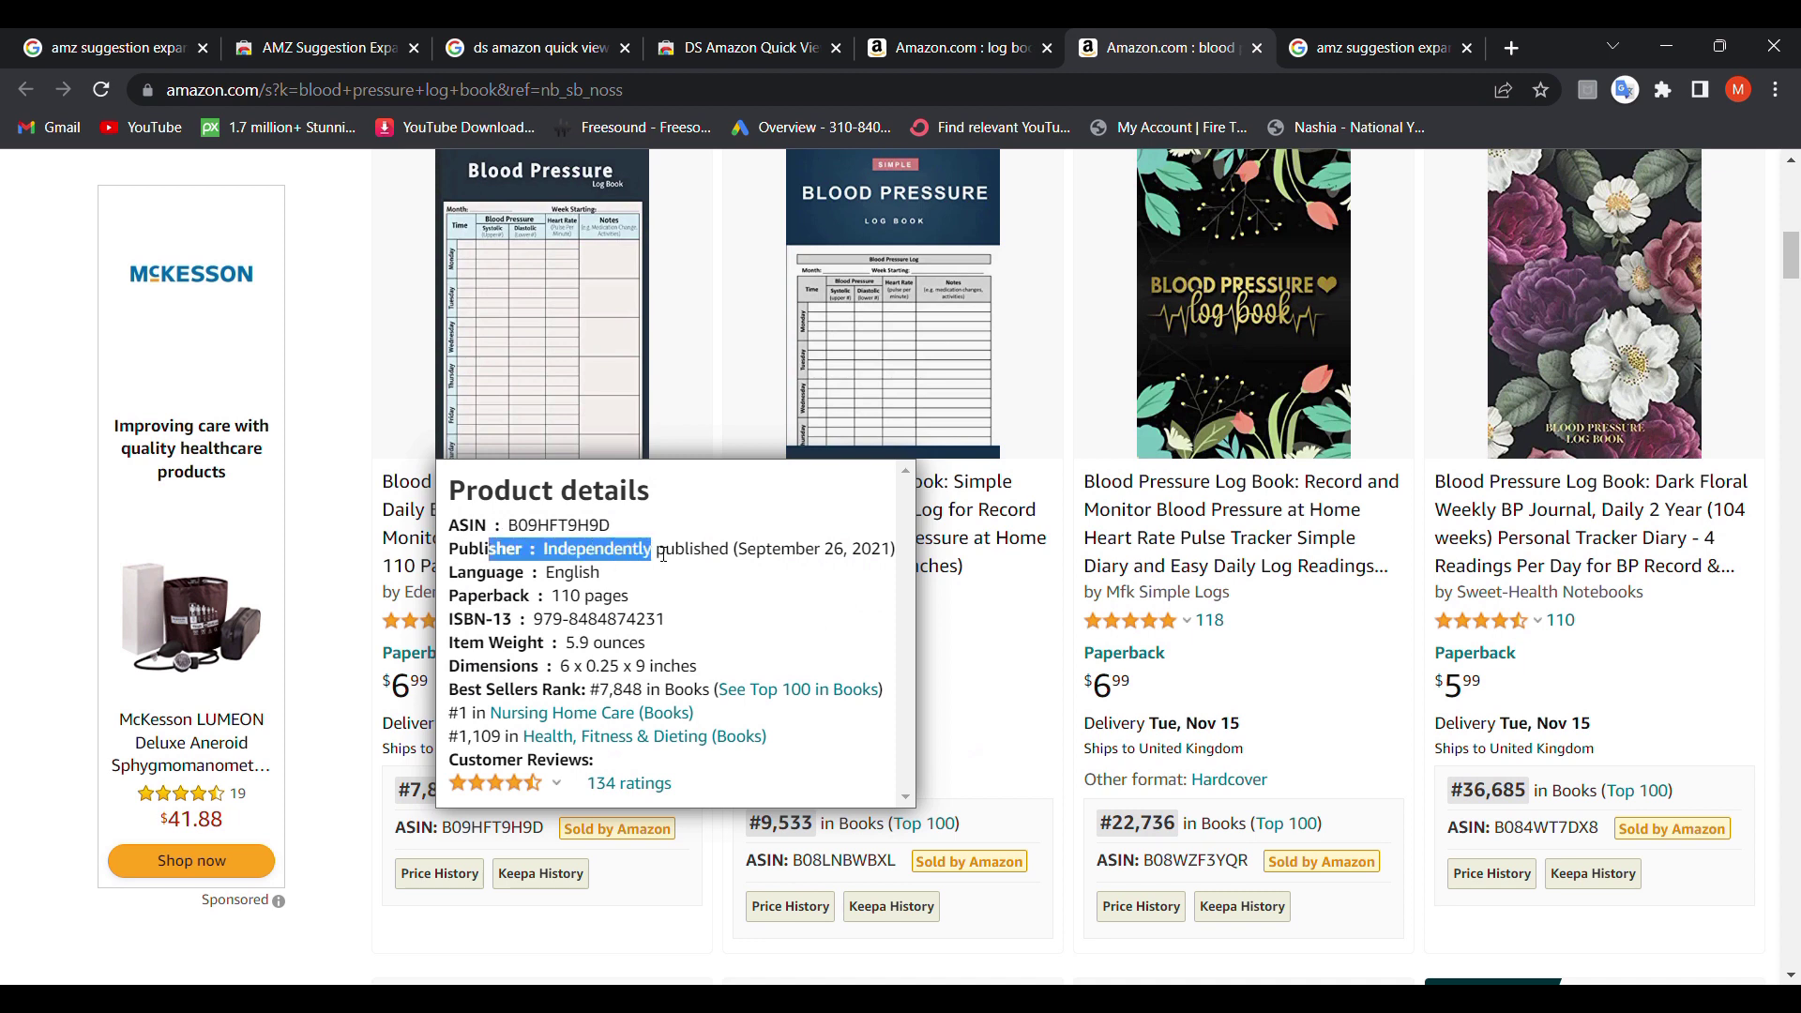
{"action": "left_click", "coordinate": [726, 554]}
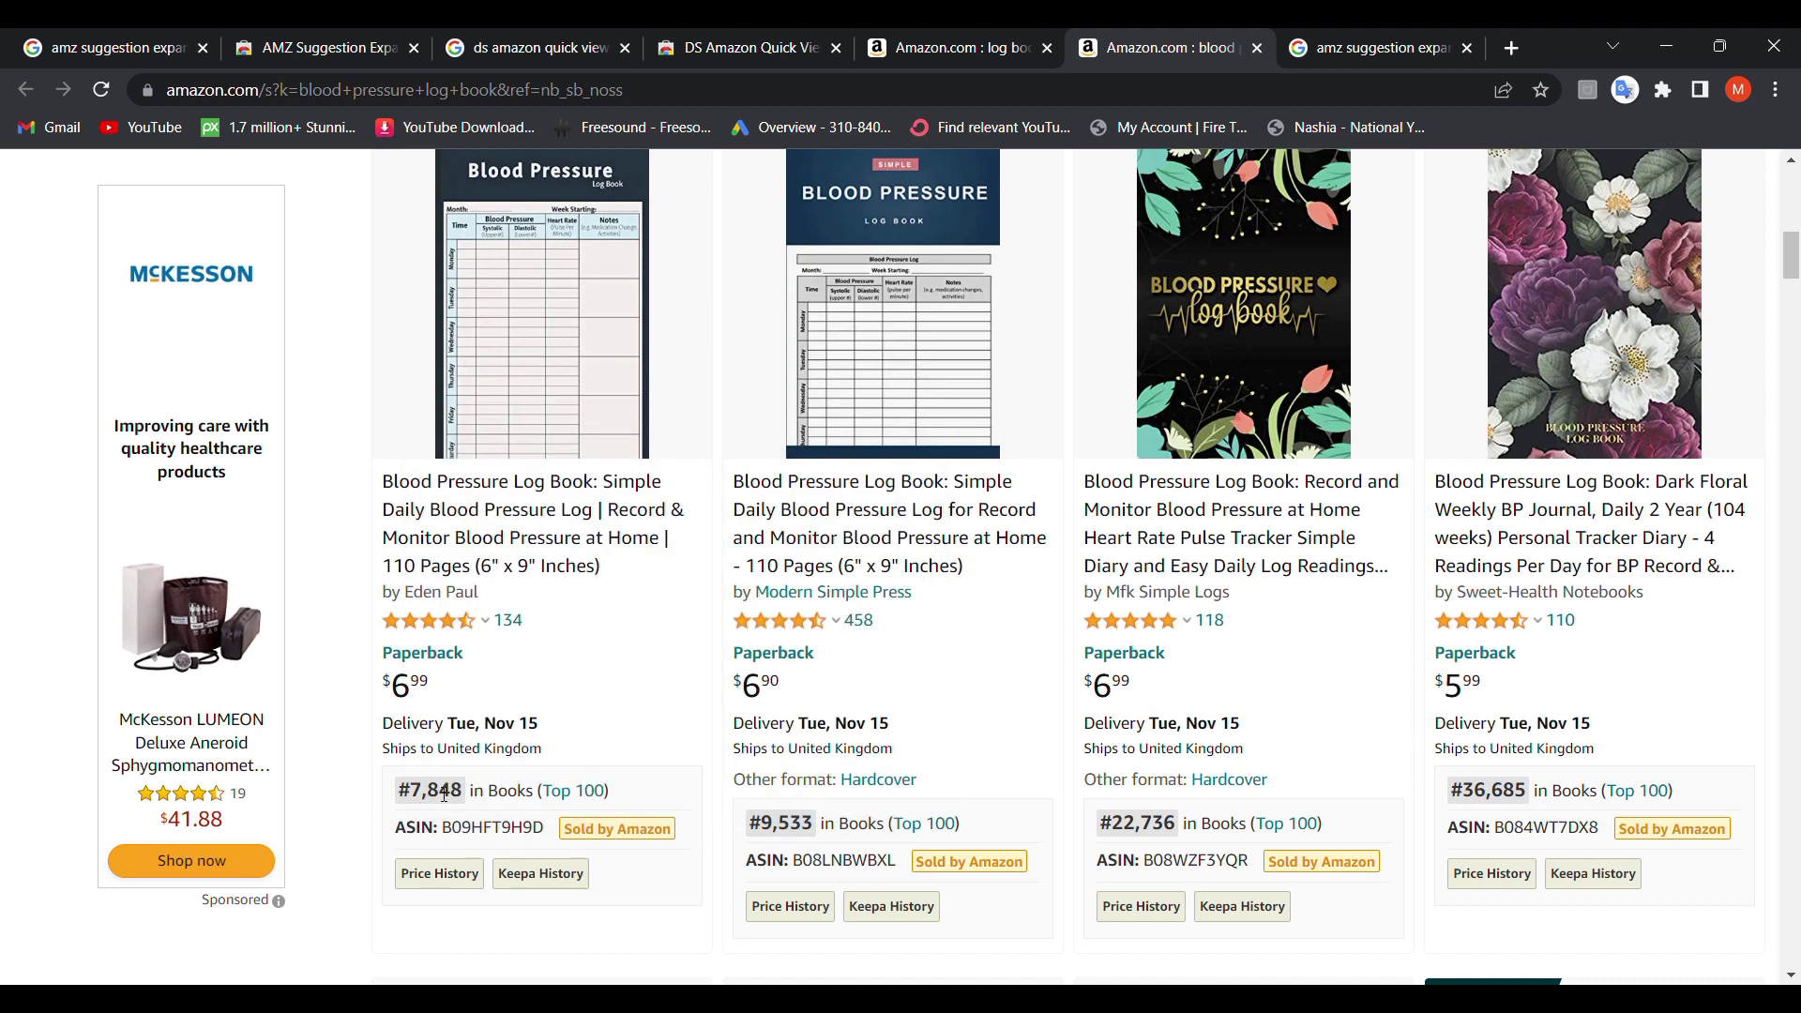
{"action": "double_click", "coordinate": [444, 793]}
{"action": "left_click", "coordinate": [446, 792]}
{"action": "scroll", "coordinate": [444, 792], "scroll_direction": "up", "scroll_amount": 10}
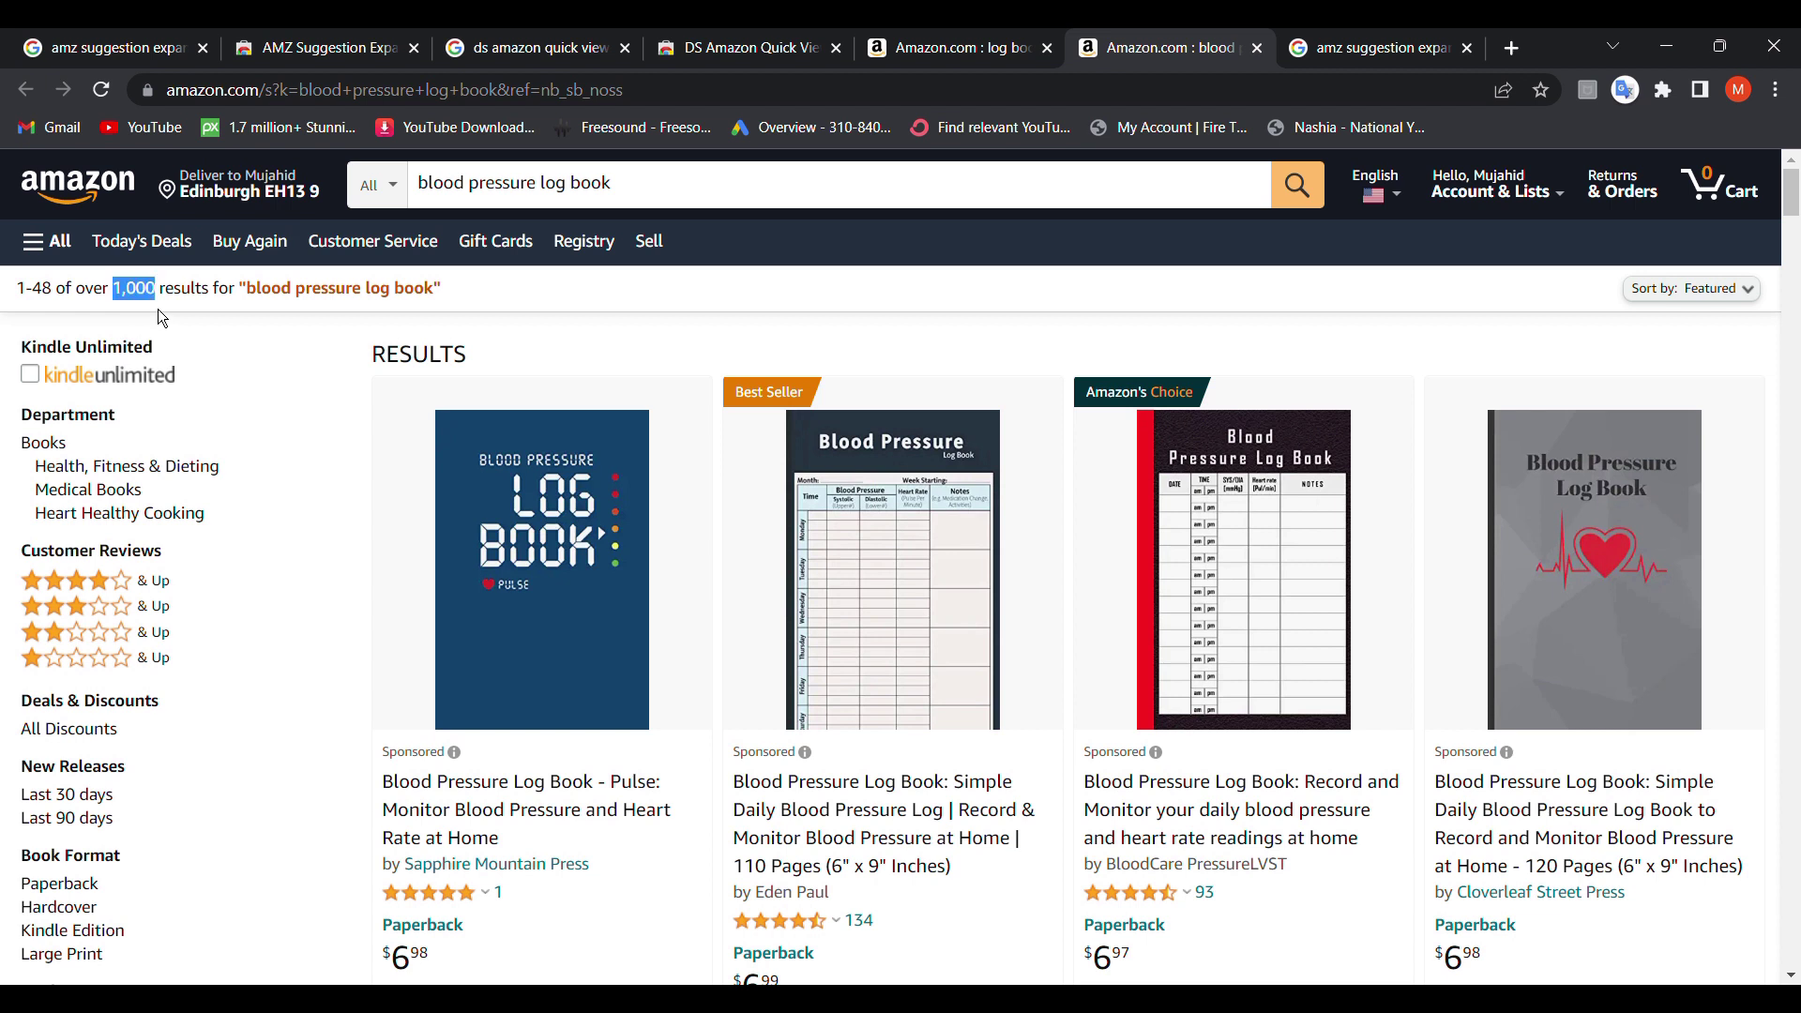
Highlight, then clear, the '1,000 results' count above the blood pressure log book listings.
{"action": "left_click_drag", "start_coordinate": [113, 294], "coordinate": [221, 304]}
{"action": "left_click_drag", "start_coordinate": [220, 305], "coordinate": [191, 315]}
{"action": "left_click", "coordinate": [171, 291]}
{"action": "scroll", "coordinate": [172, 291], "scroll_direction": "down", "scroll_amount": 1}
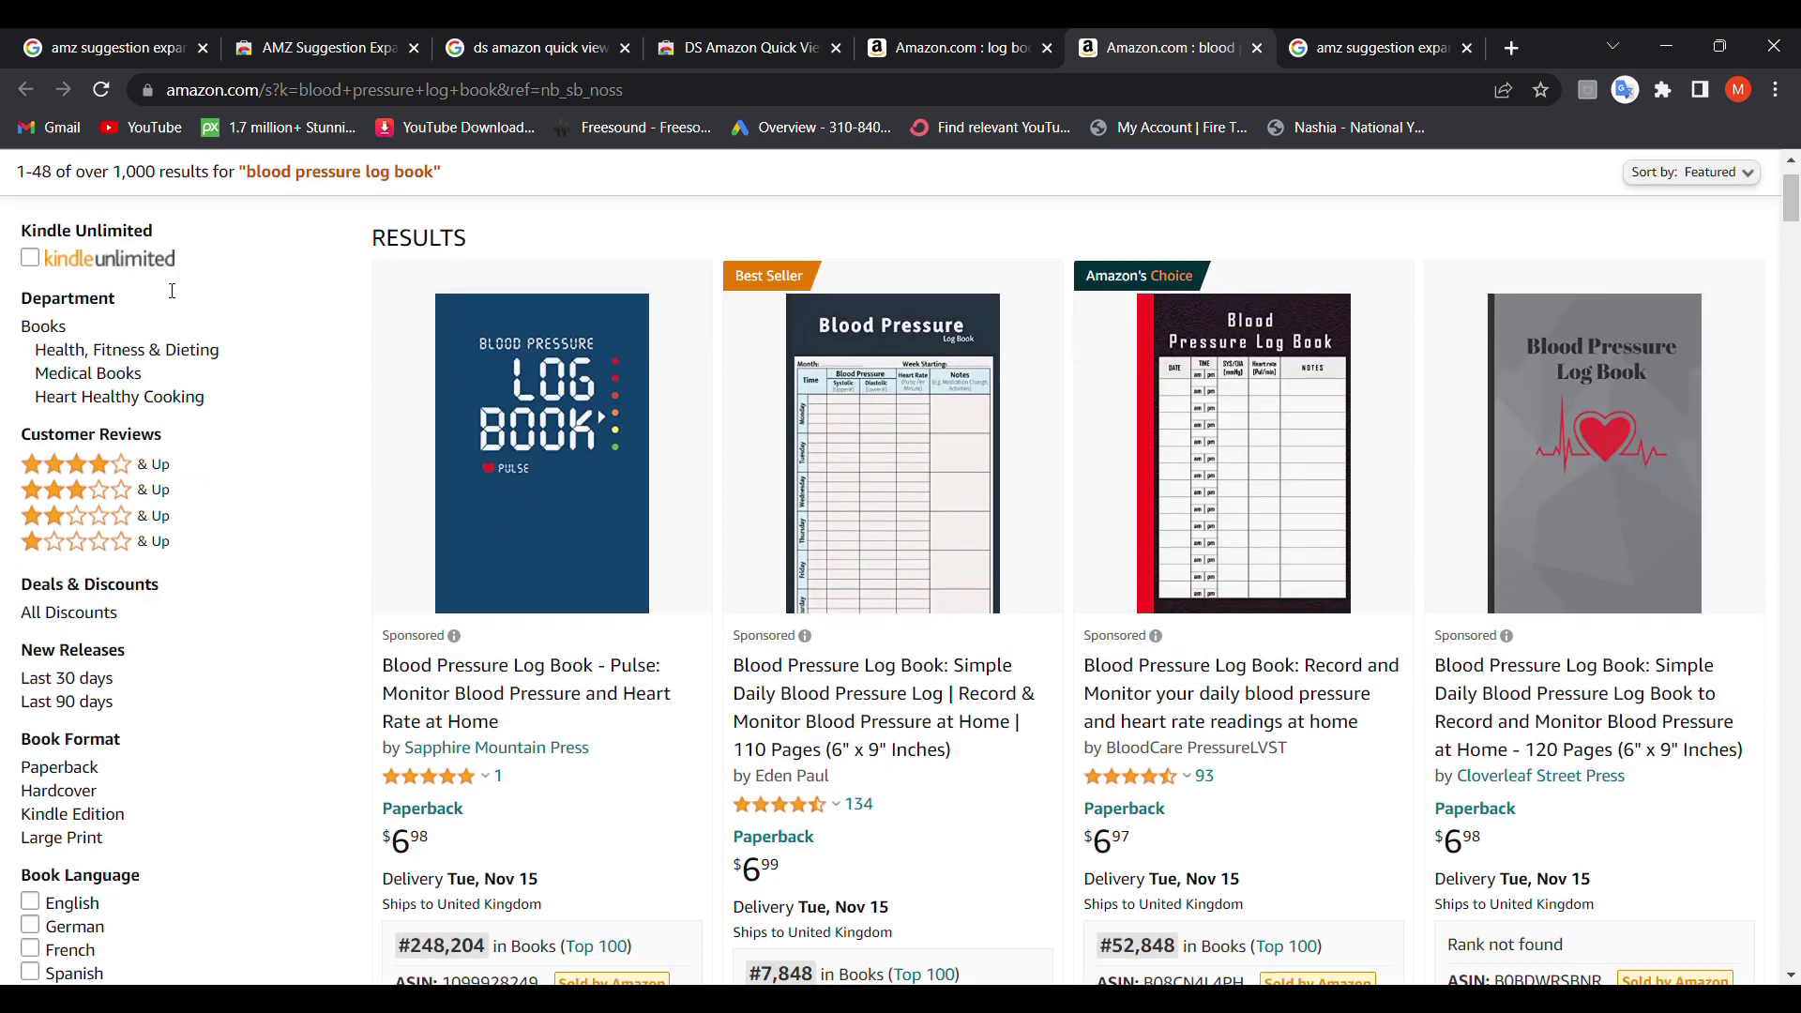
{"action": "scroll", "coordinate": [172, 292], "scroll_direction": "down", "scroll_amount": 2}
{"action": "scroll", "coordinate": [172, 291], "scroll_direction": "down", "scroll_amount": 1}
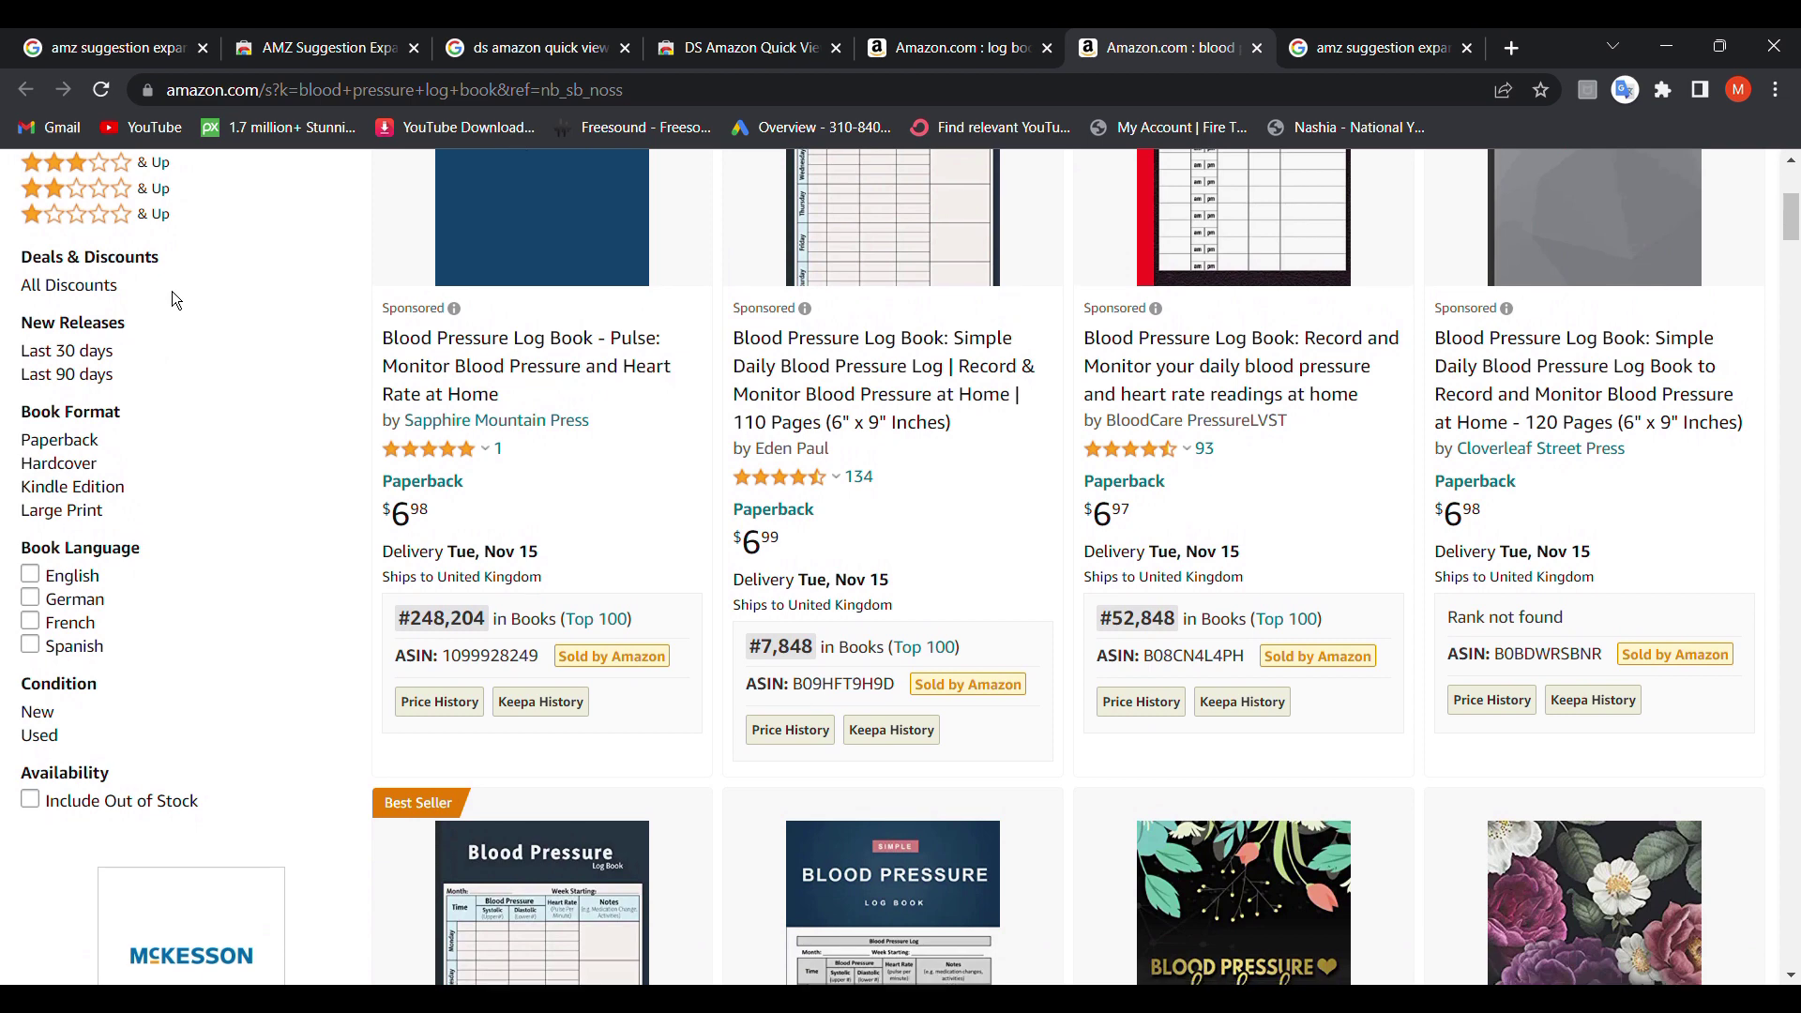
{"action": "scroll", "coordinate": [172, 292], "scroll_direction": "down", "scroll_amount": 3}
{"action": "scroll", "coordinate": [172, 292], "scroll_direction": "up", "scroll_amount": 2}
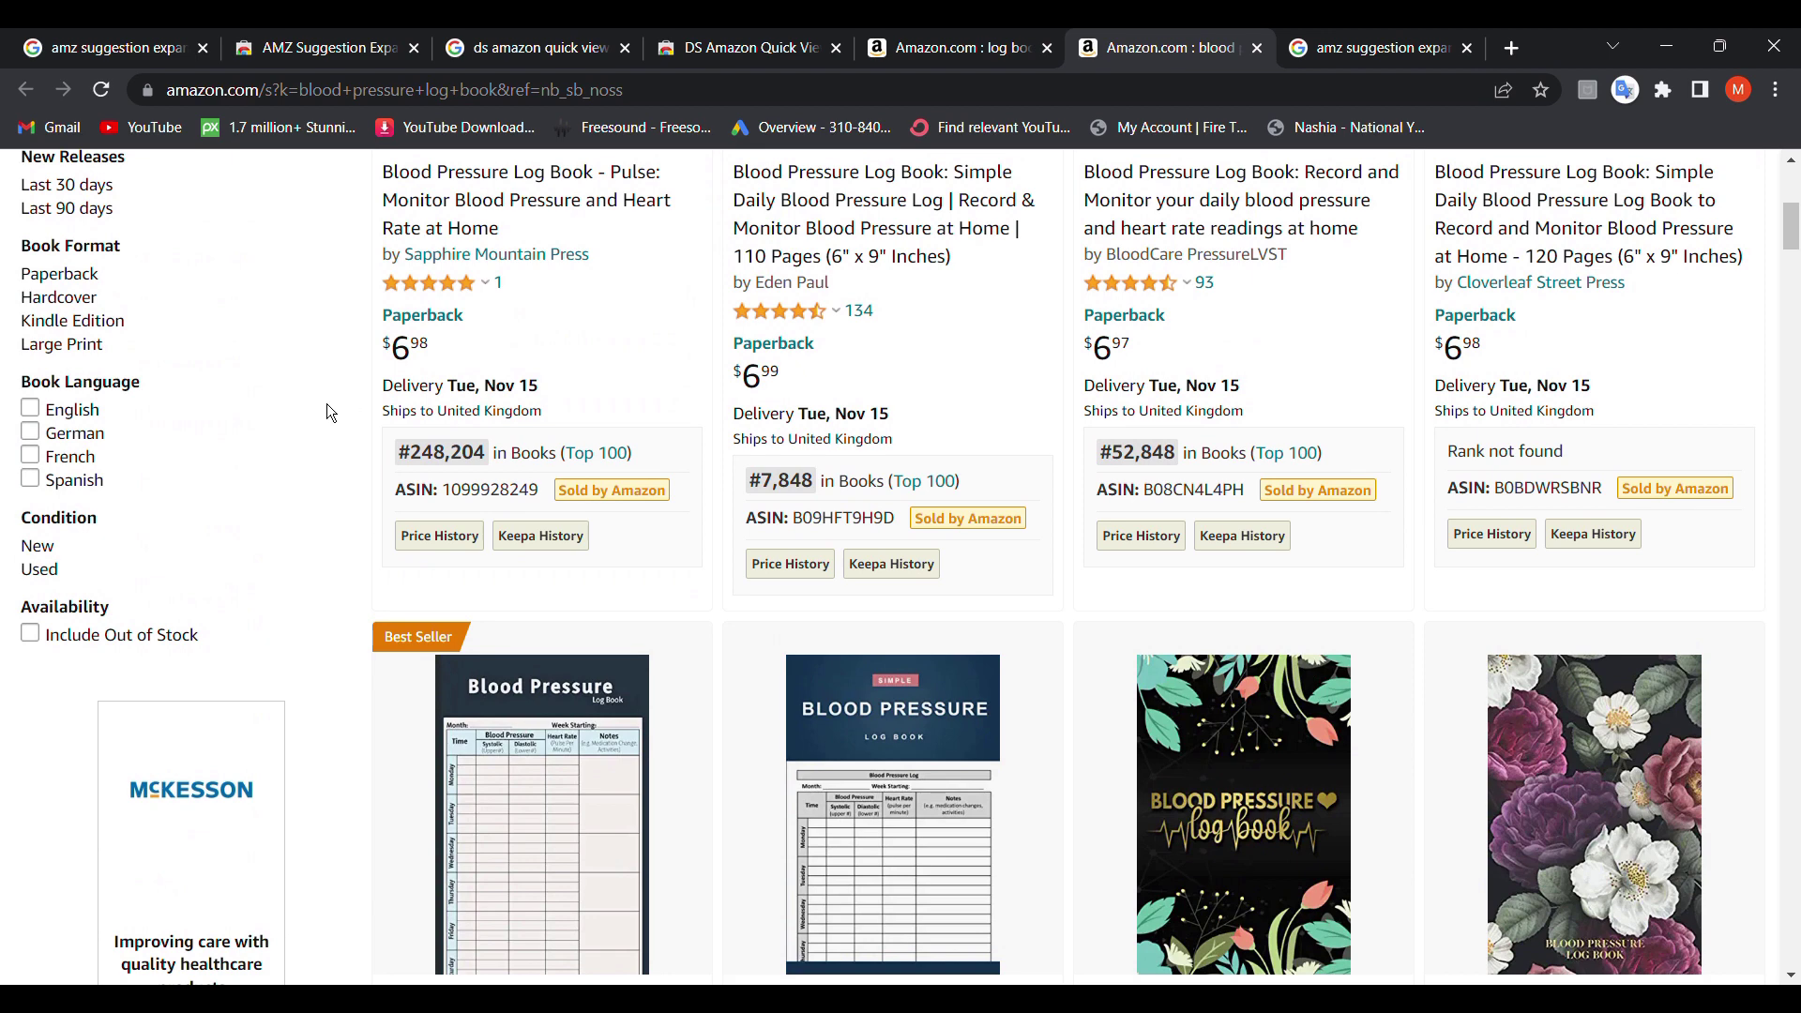
{"action": "scroll", "coordinate": [327, 404], "scroll_direction": "up", "scroll_amount": 2}
{"action": "scroll", "coordinate": [327, 403], "scroll_direction": "down", "scroll_amount": 2}
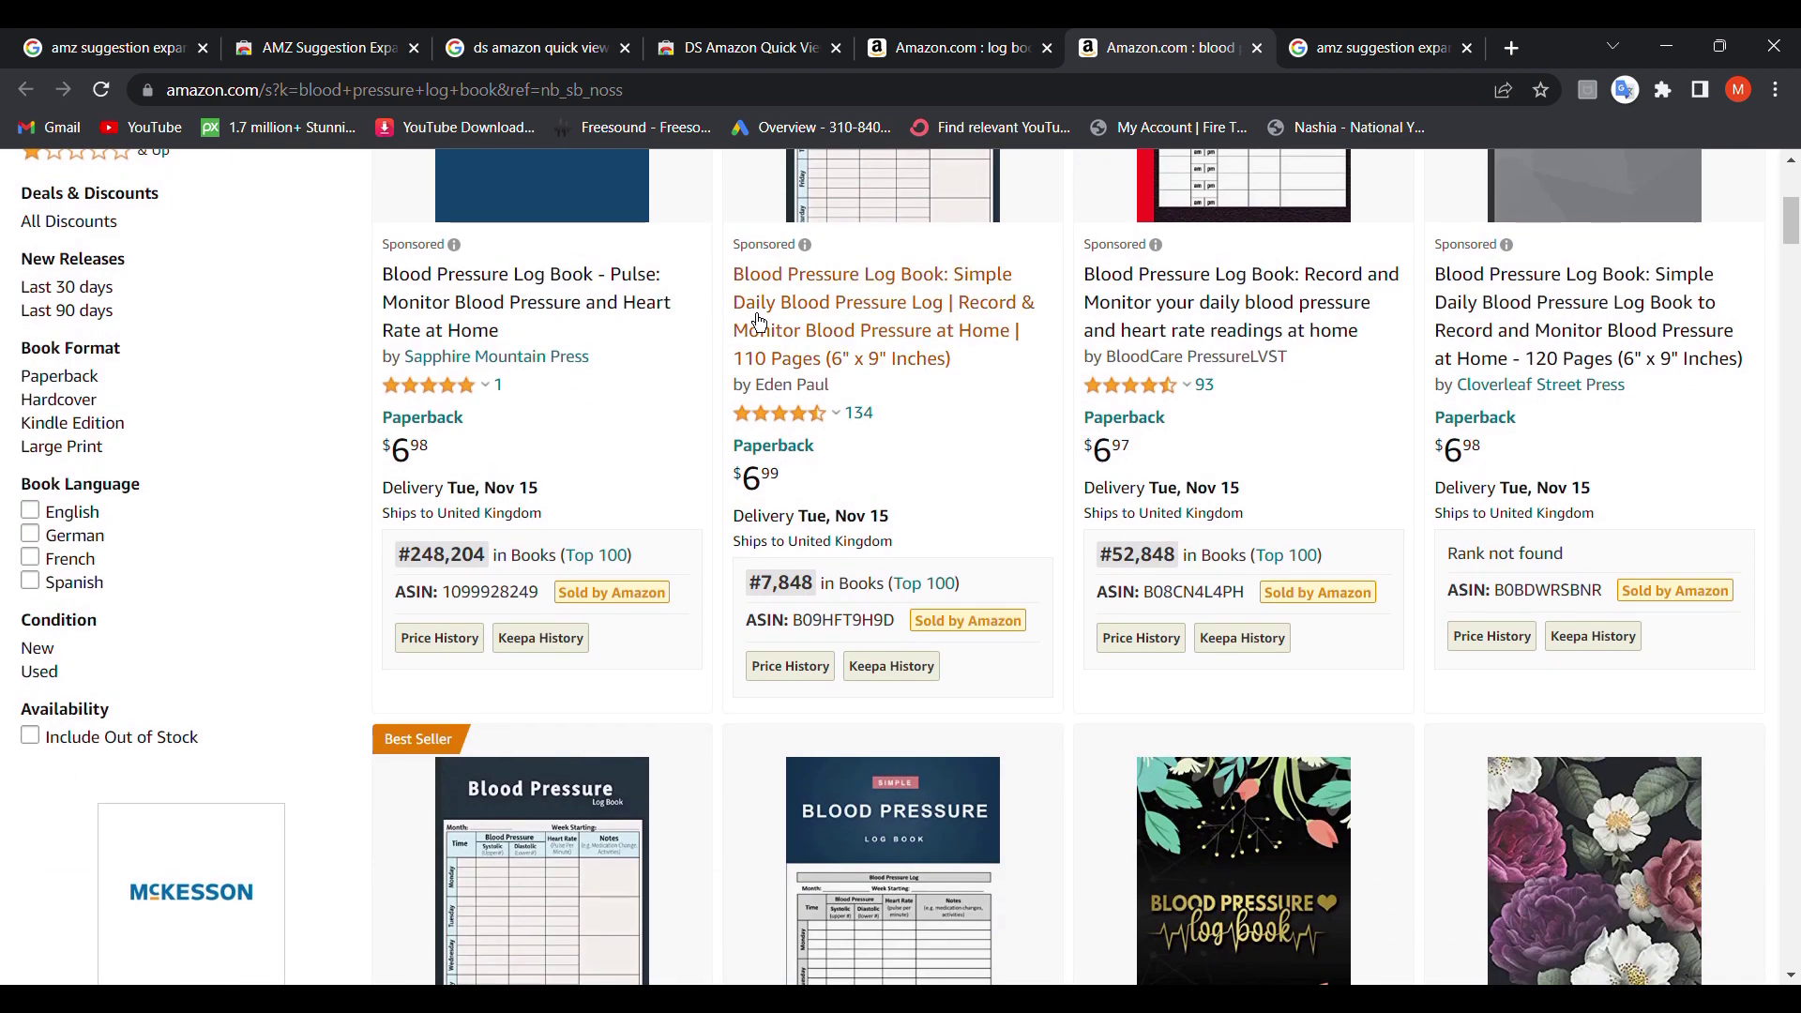
{"action": "scroll", "coordinate": [252, 528], "scroll_direction": "down", "scroll_amount": 5}
{"action": "scroll", "coordinate": [251, 526], "scroll_direction": "up", "scroll_amount": 1}
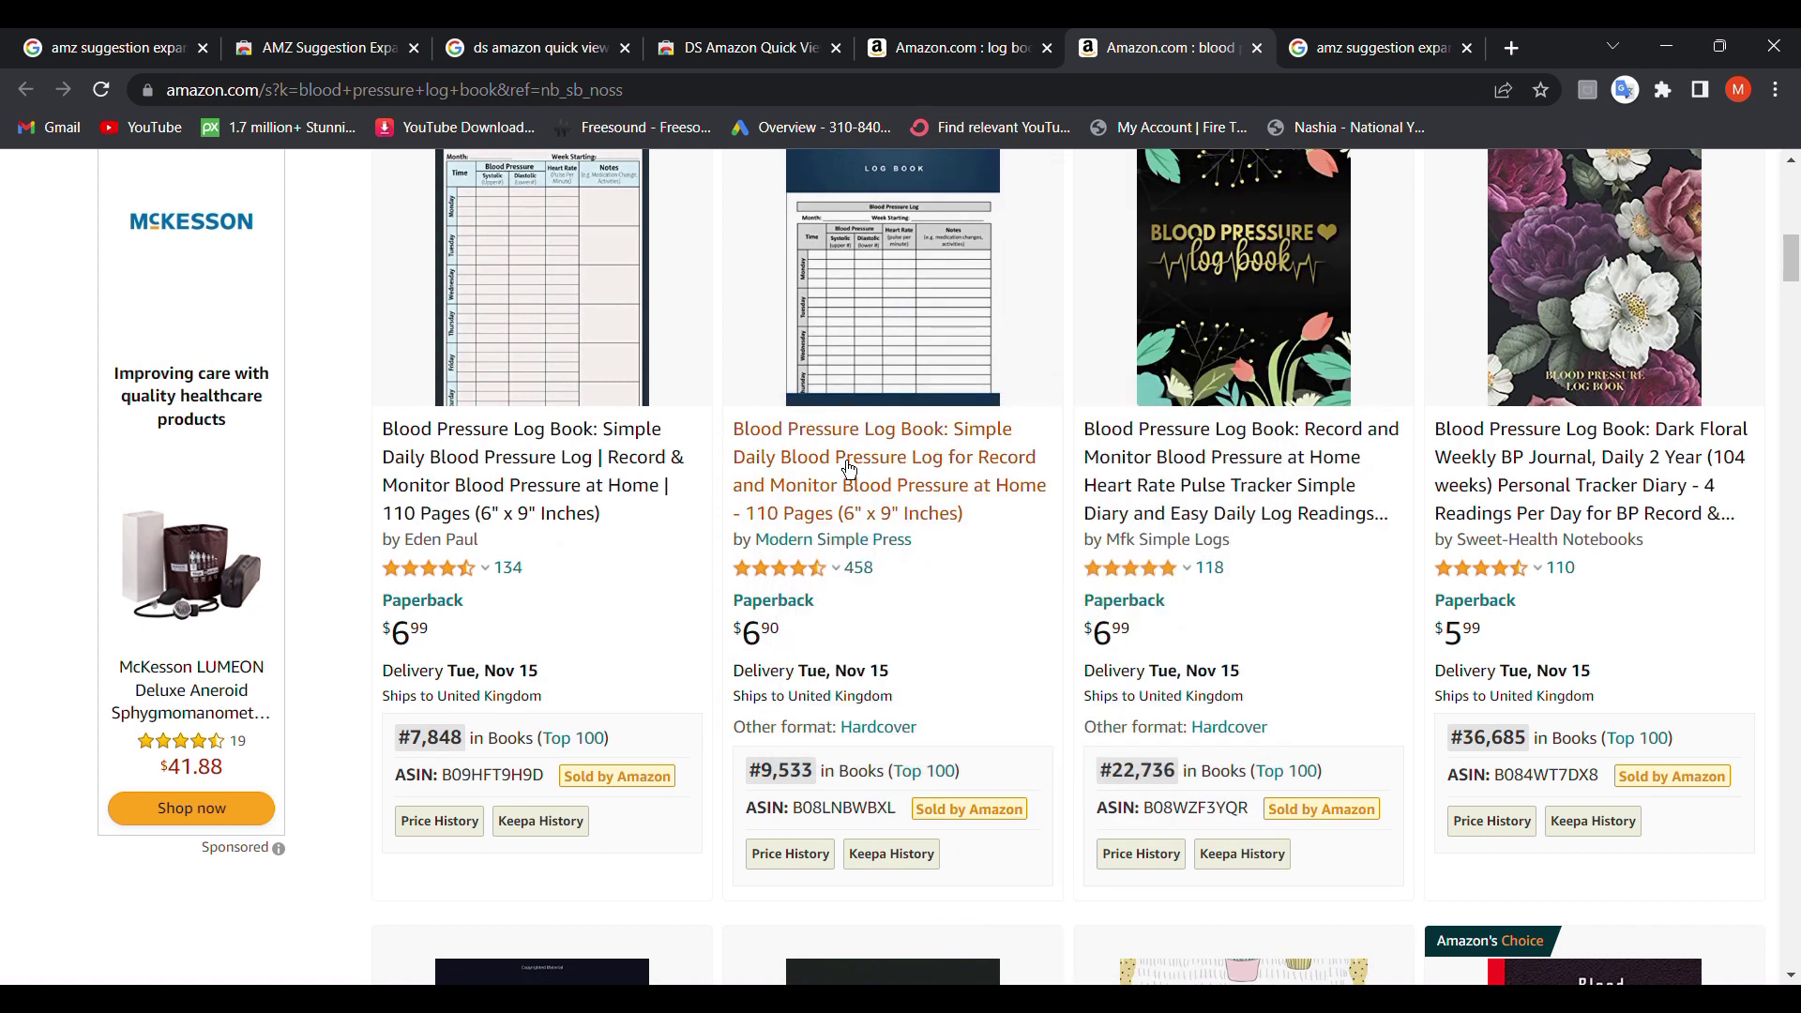
{"action": "left_click", "coordinate": [849, 471]}
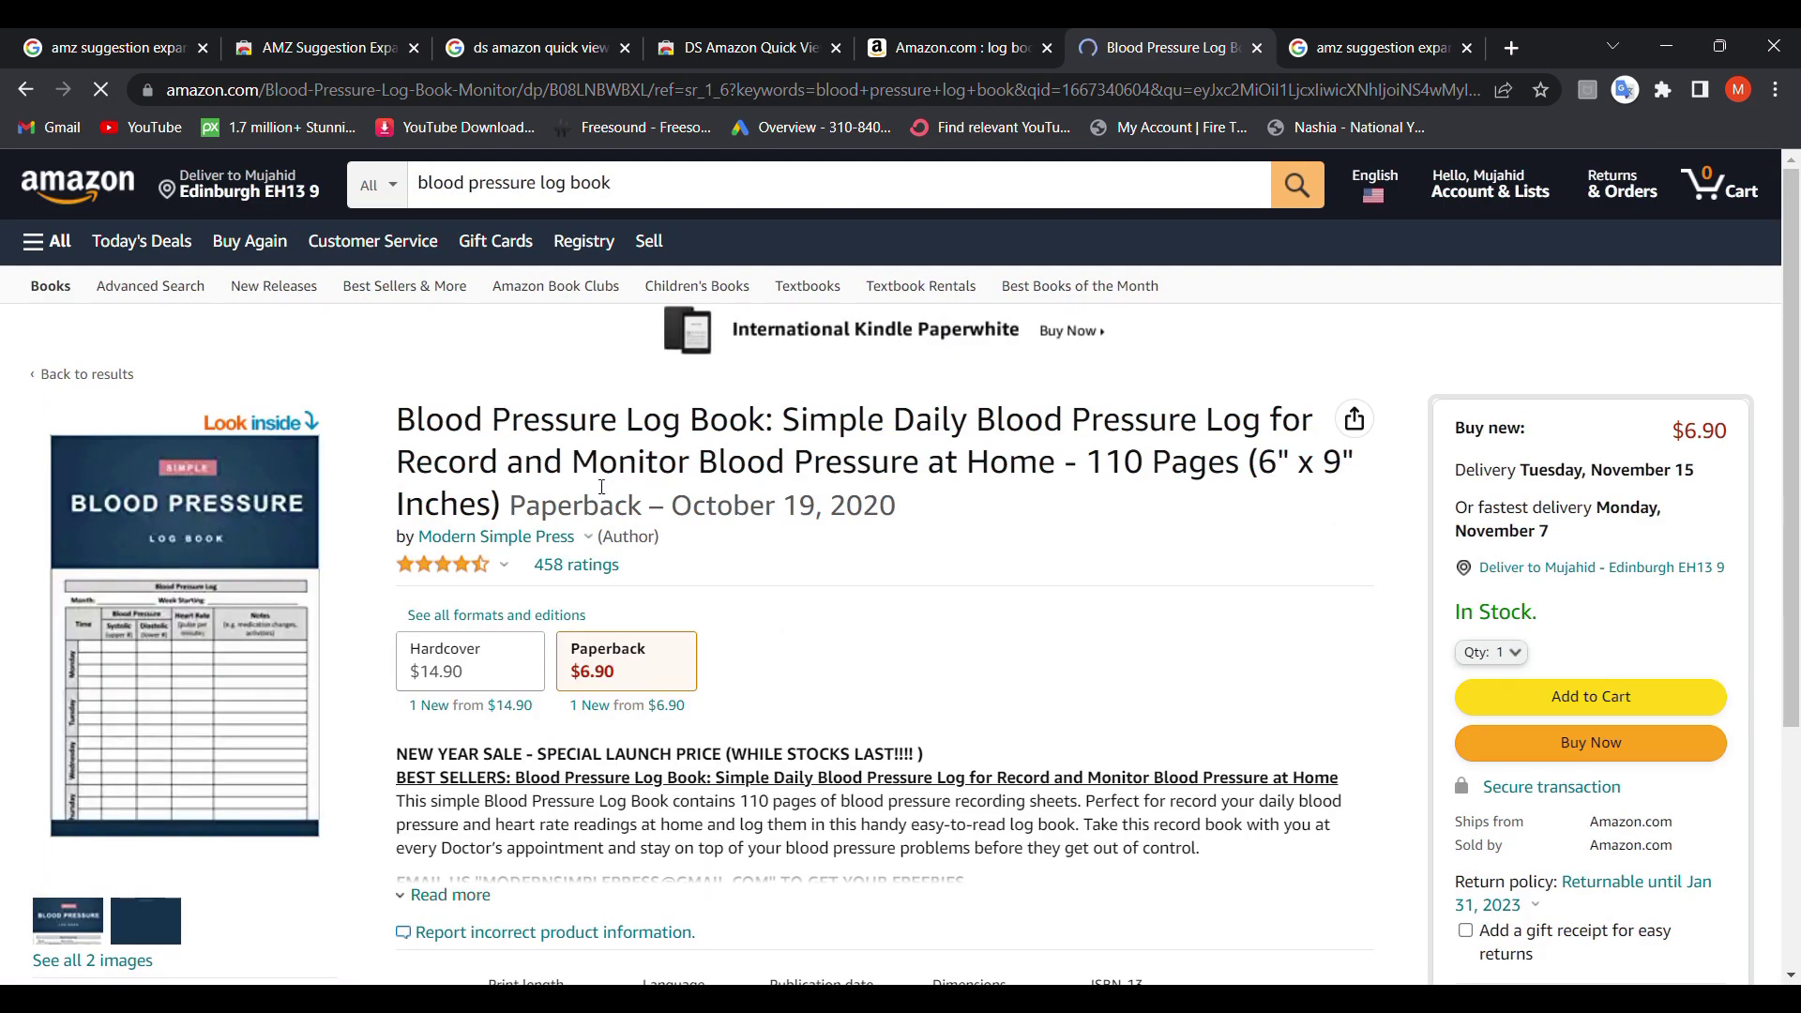
{"action": "scroll", "coordinate": [425, 657], "scroll_direction": "down", "scroll_amount": 4}
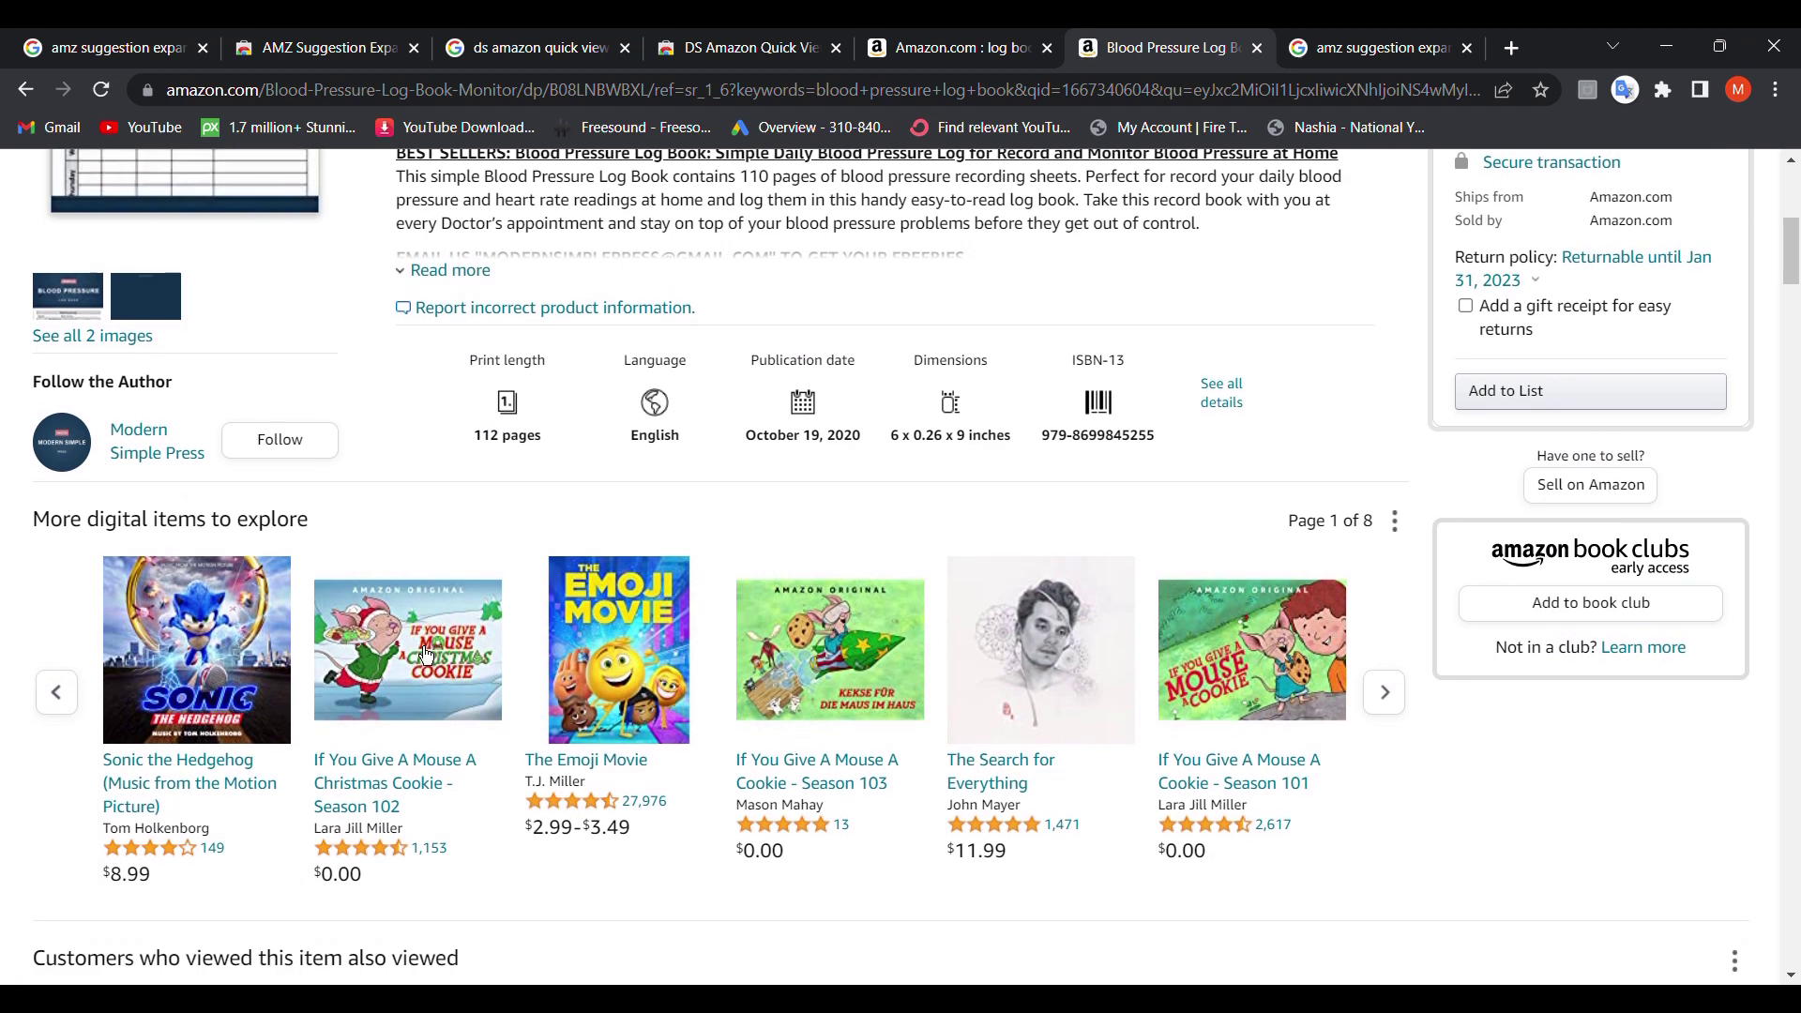
{"action": "scroll", "coordinate": [424, 656], "scroll_direction": "down", "scroll_amount": 2}
{"action": "scroll", "coordinate": [424, 647], "scroll_direction": "up", "scroll_amount": 2}
{"action": "scroll", "coordinate": [423, 645], "scroll_direction": "down", "scroll_amount": 5}
{"action": "scroll", "coordinate": [424, 646], "scroll_direction": "down", "scroll_amount": 4}
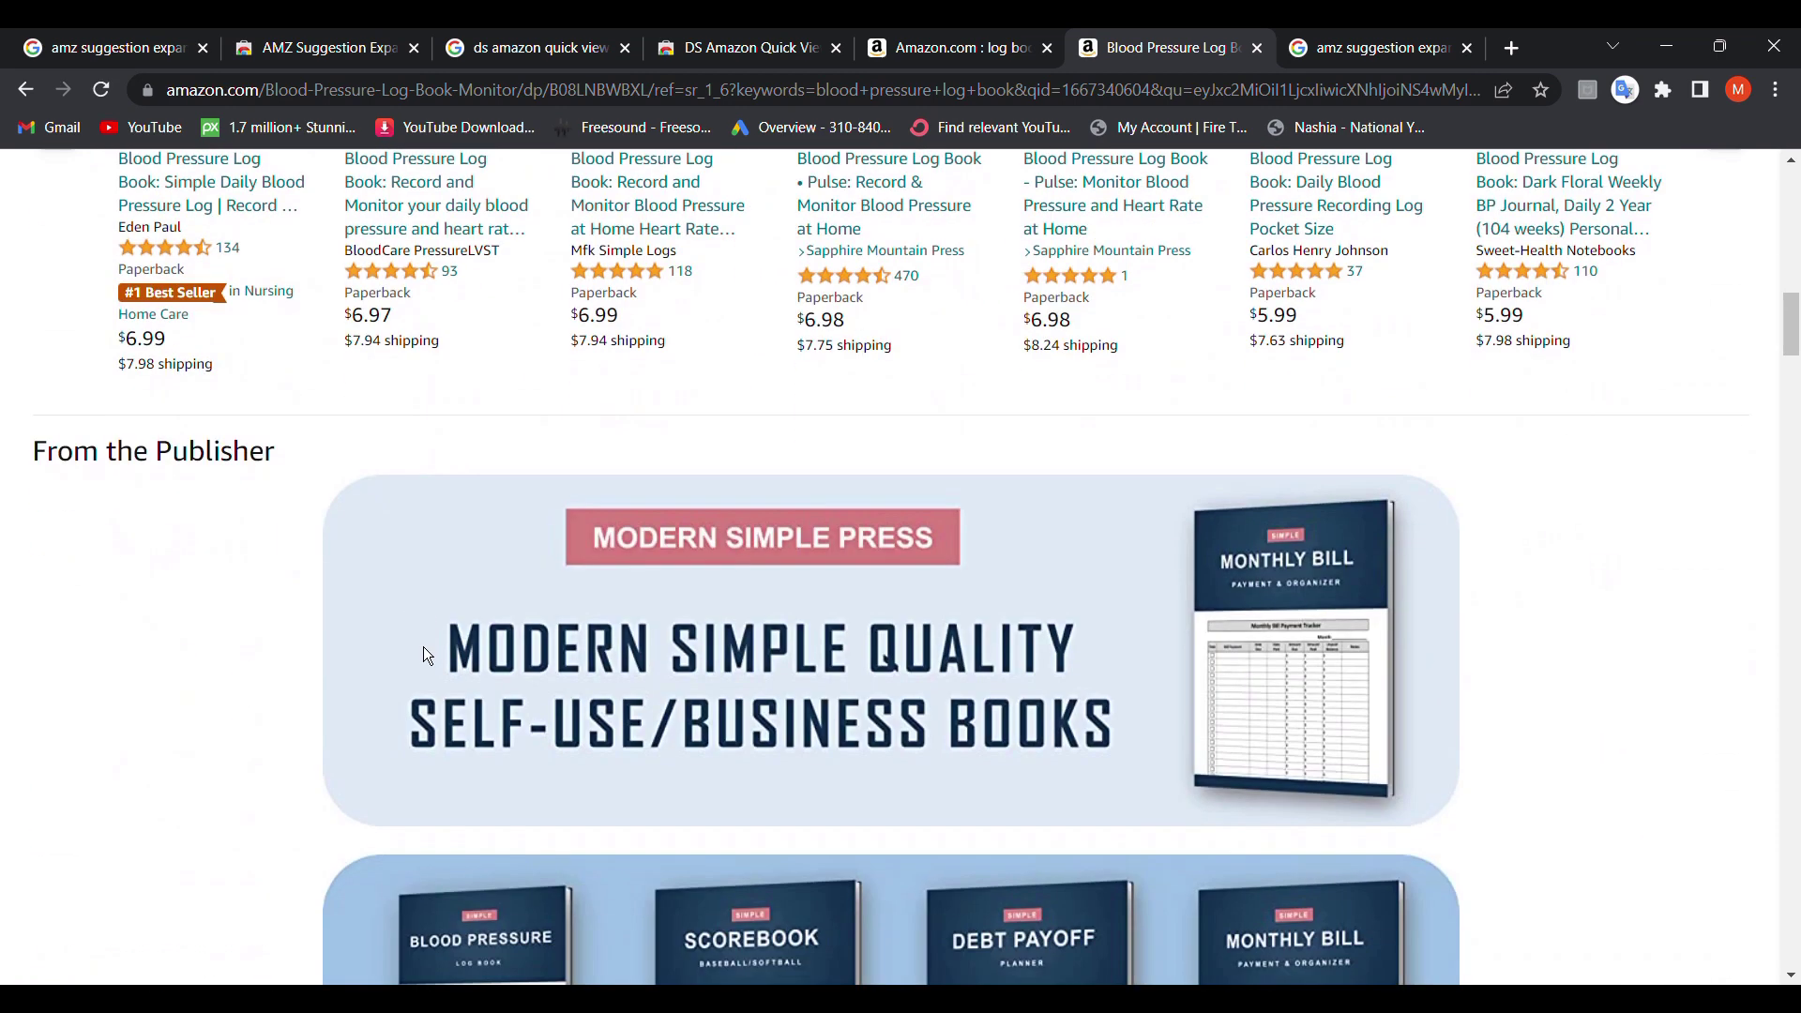
{"action": "scroll", "coordinate": [424, 653], "scroll_direction": "down", "scroll_amount": 6}
{"action": "scroll", "coordinate": [423, 654], "scroll_direction": "down", "scroll_amount": 5}
{"action": "scroll", "coordinate": [425, 653], "scroll_direction": "down", "scroll_amount": 3}
{"action": "scroll", "coordinate": [424, 653], "scroll_direction": "up", "scroll_amount": 1}
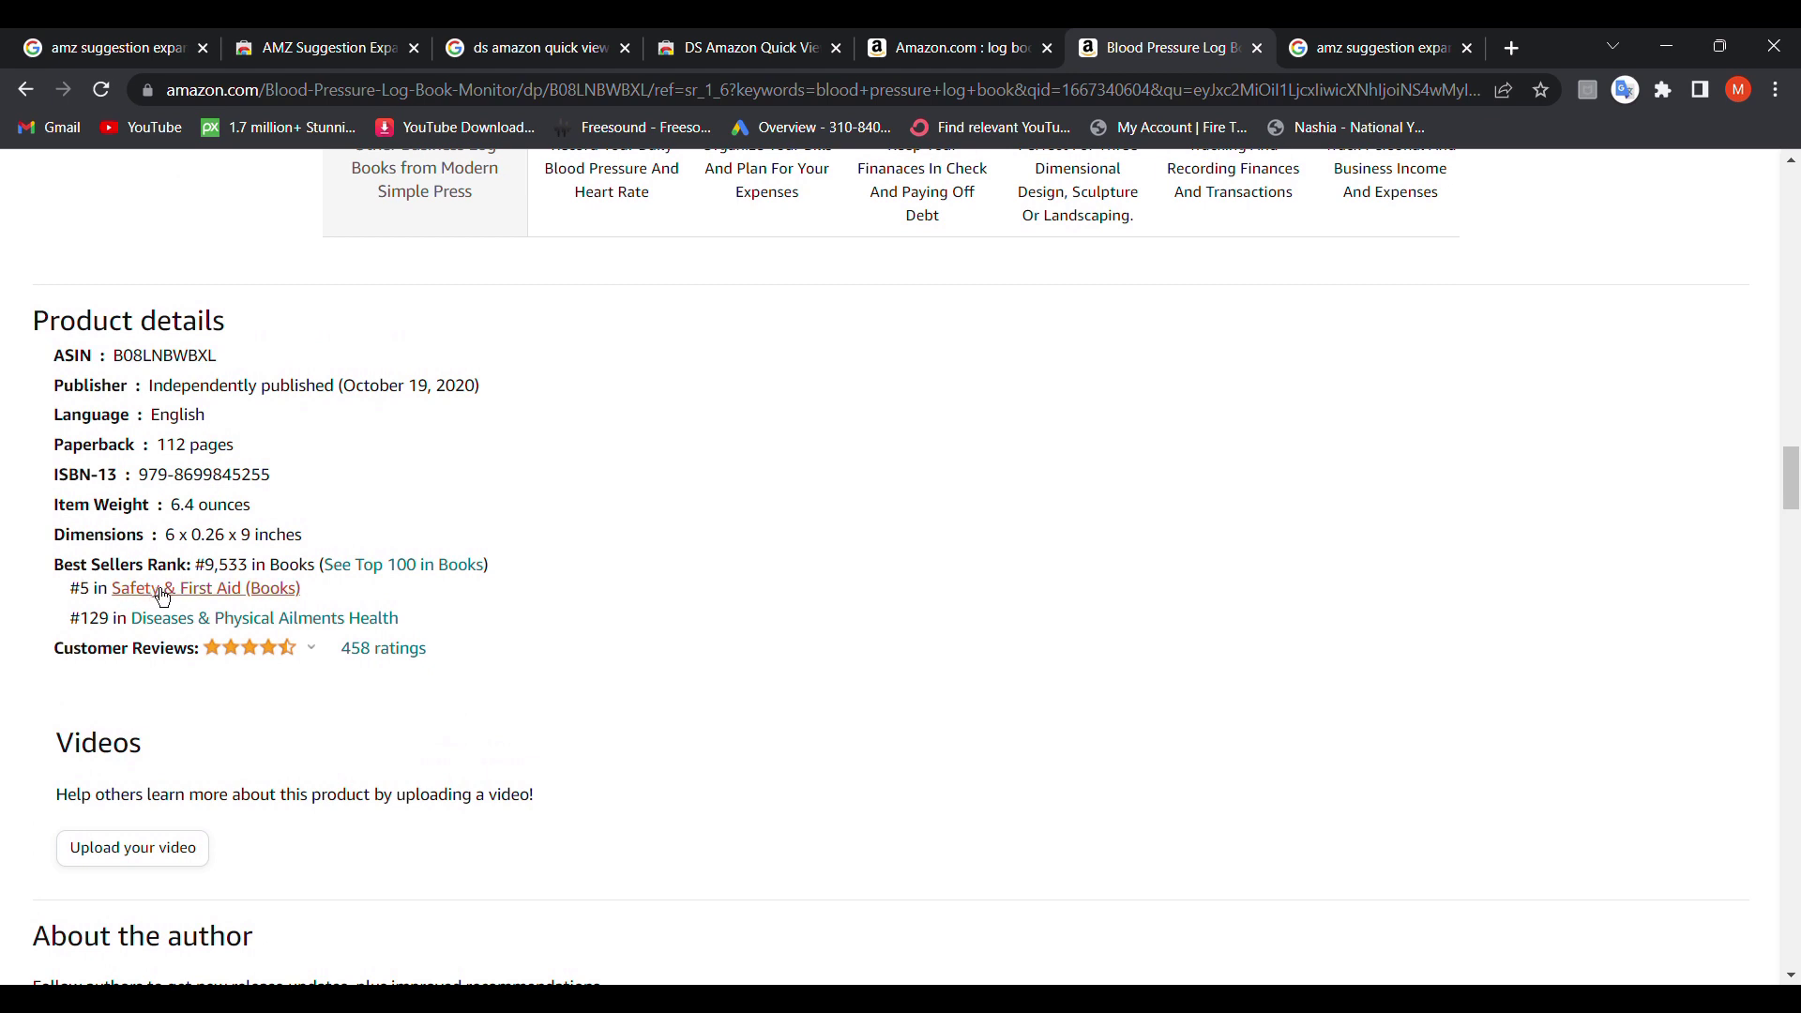
{"action": "left_click_drag", "start_coordinate": [209, 579], "coordinate": [253, 579]}
{"action": "key", "text": "alt+Left"}
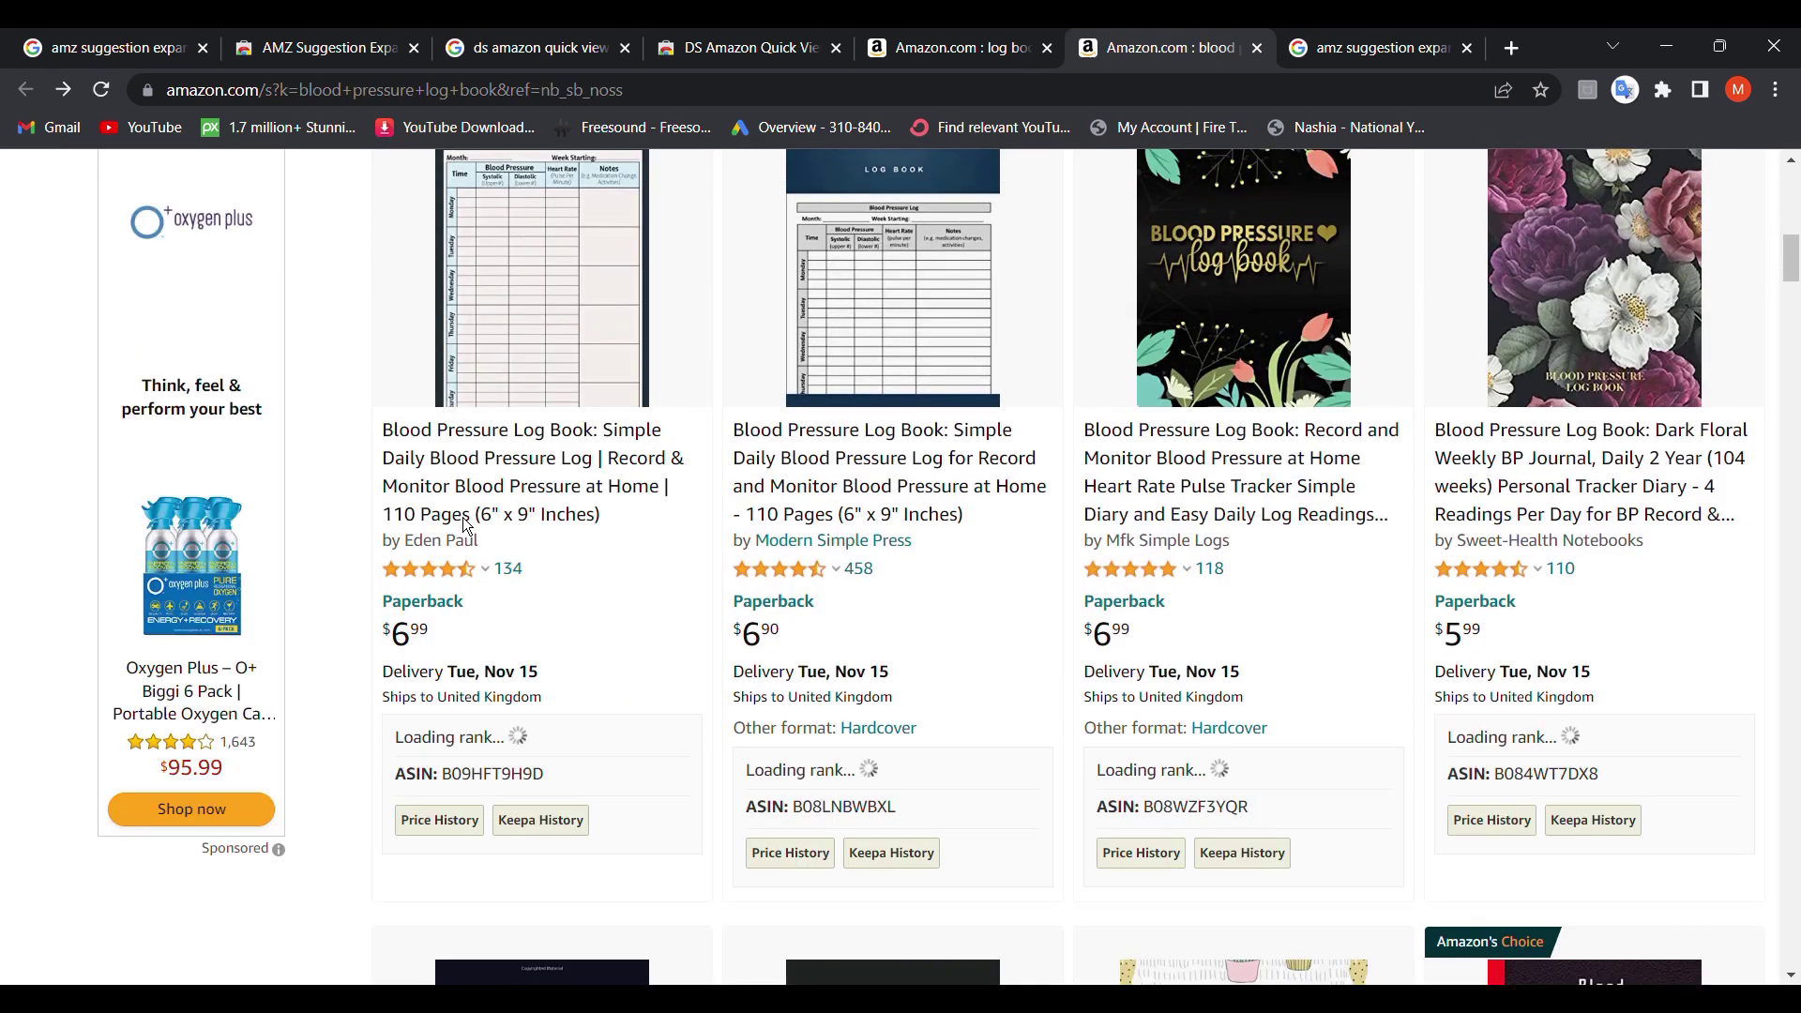
{"action": "scroll", "coordinate": [466, 526], "scroll_direction": "up", "scroll_amount": 2}
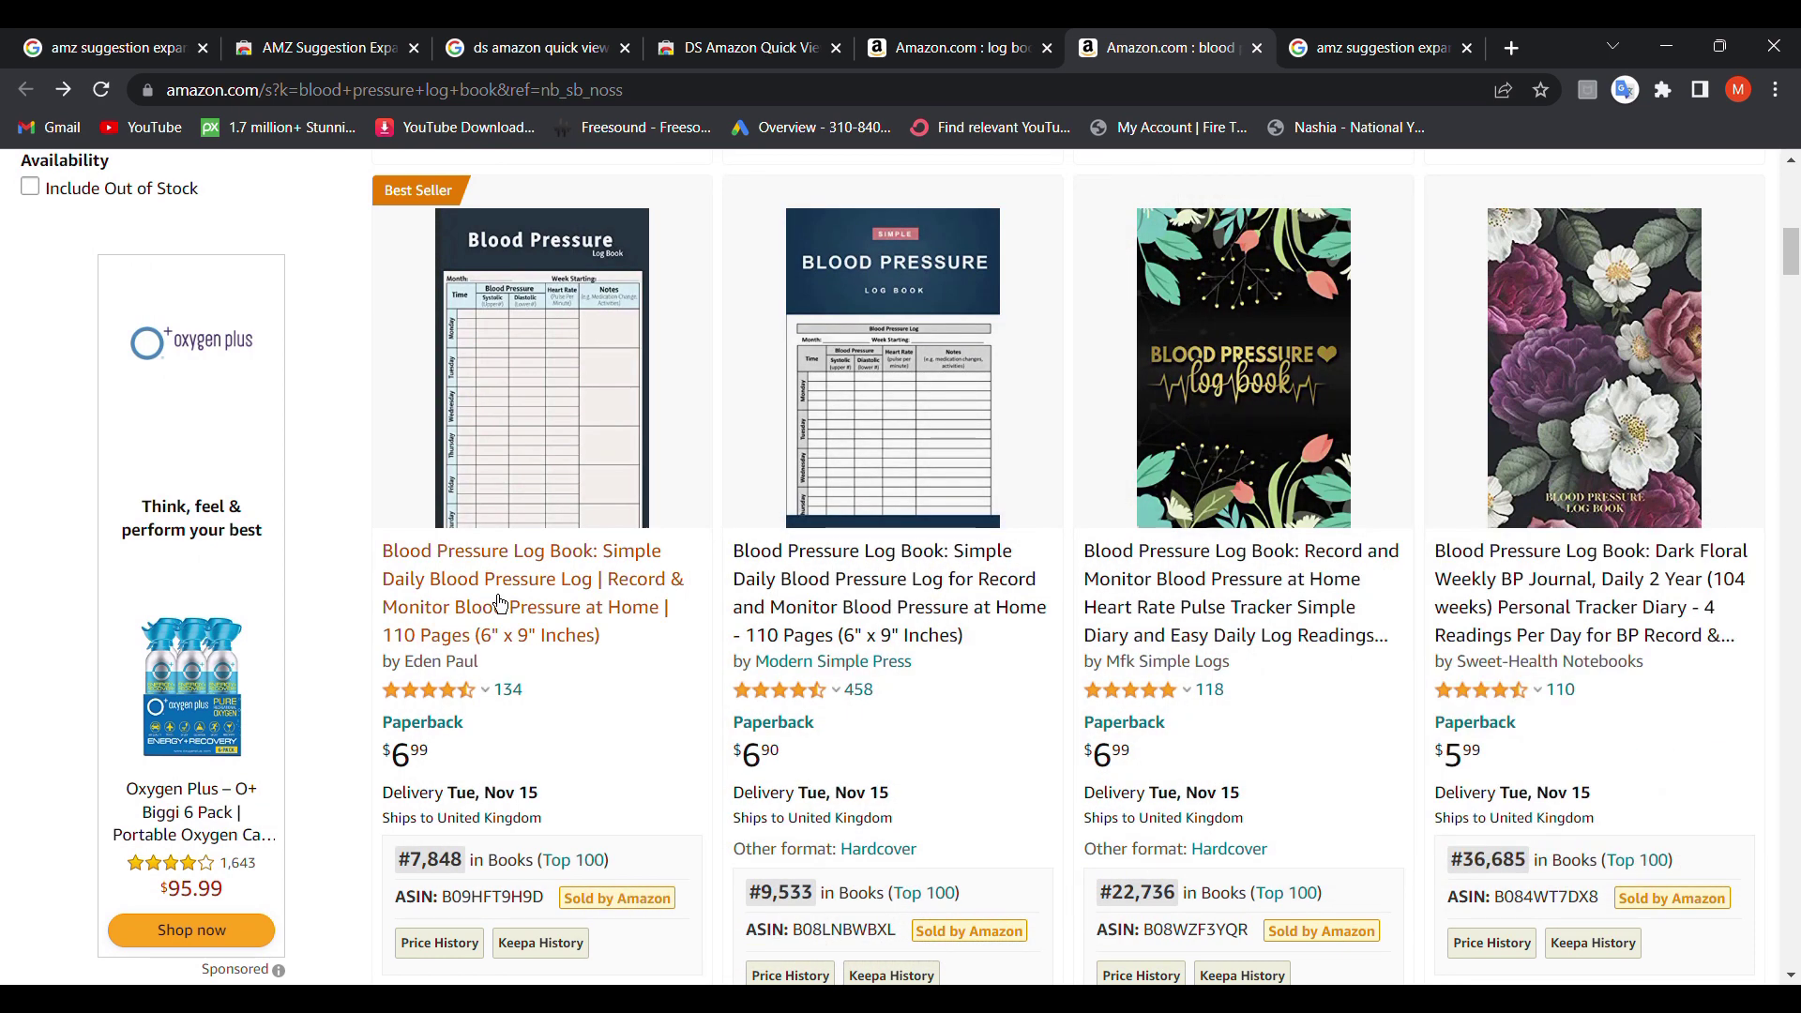
{"action": "scroll", "coordinate": [497, 595], "scroll_direction": "down", "scroll_amount": 4}
{"action": "scroll", "coordinate": [498, 596], "scroll_direction": "down", "scroll_amount": 2}
{"action": "scroll", "coordinate": [497, 595], "scroll_direction": "down", "scroll_amount": 1}
{"action": "scroll", "coordinate": [497, 595], "scroll_direction": "up", "scroll_amount": 5}
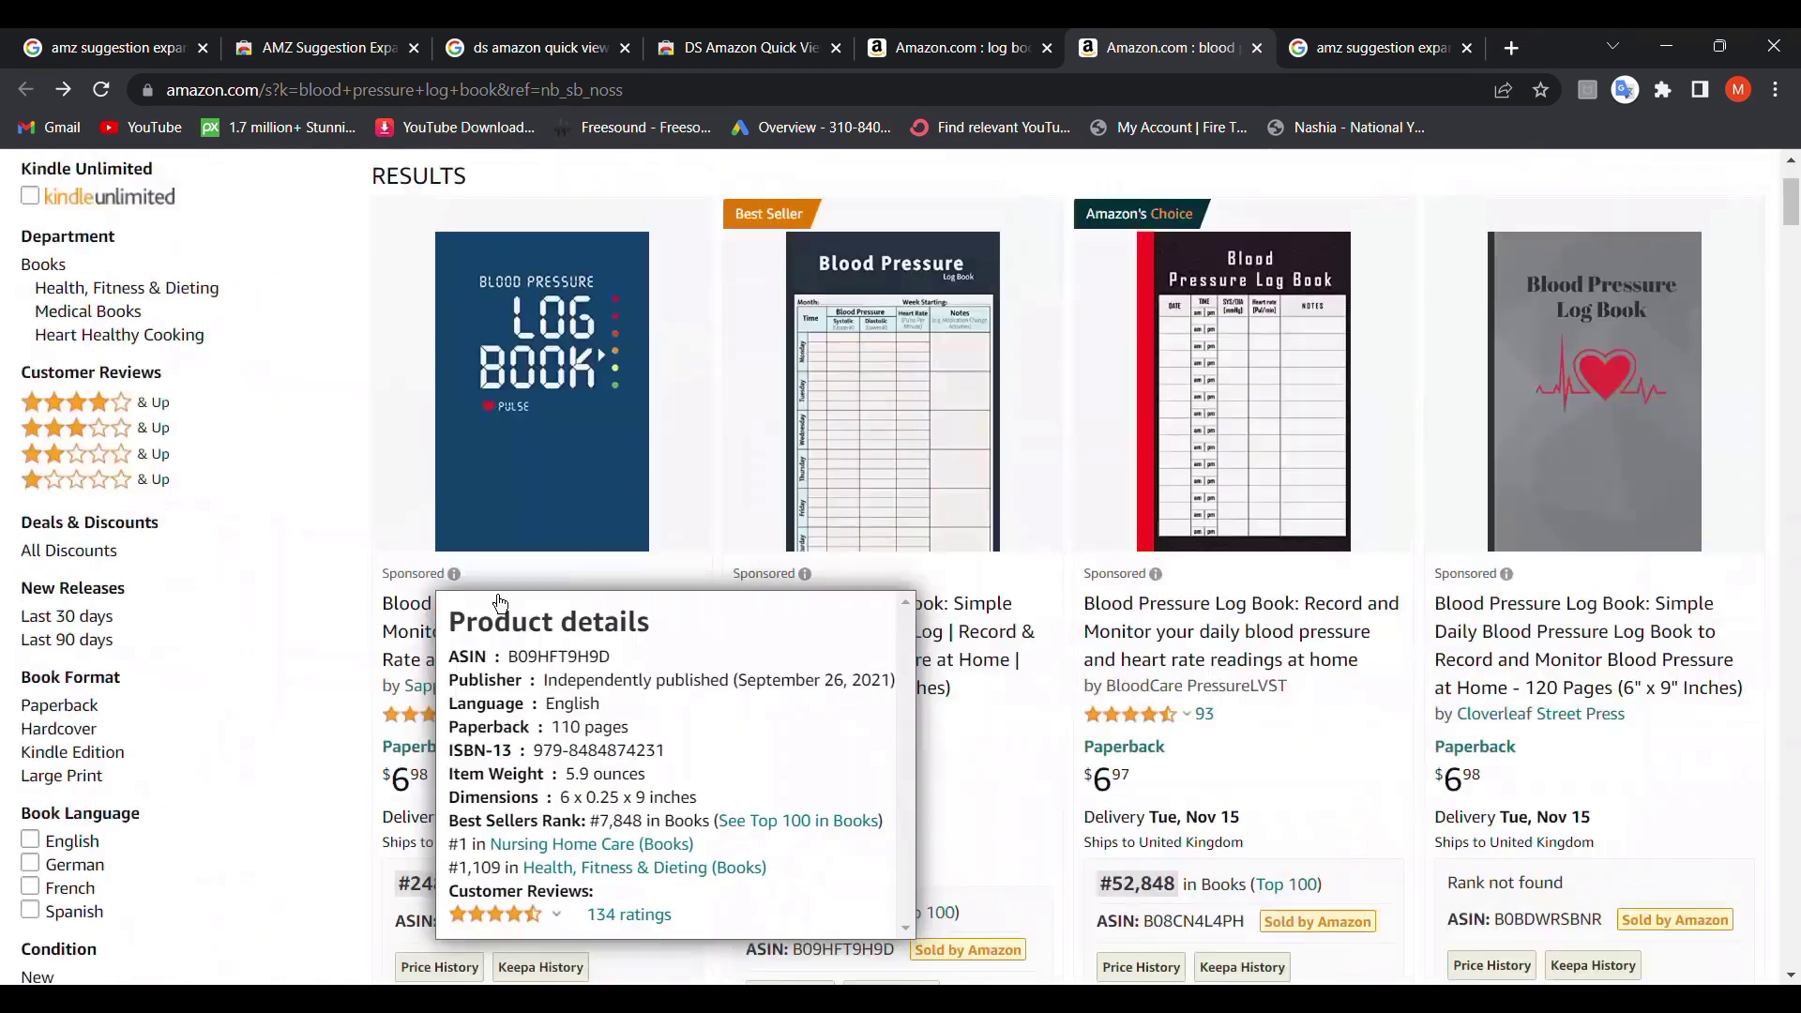
{"action": "scroll", "coordinate": [496, 595], "scroll_direction": "up", "scroll_amount": 2}
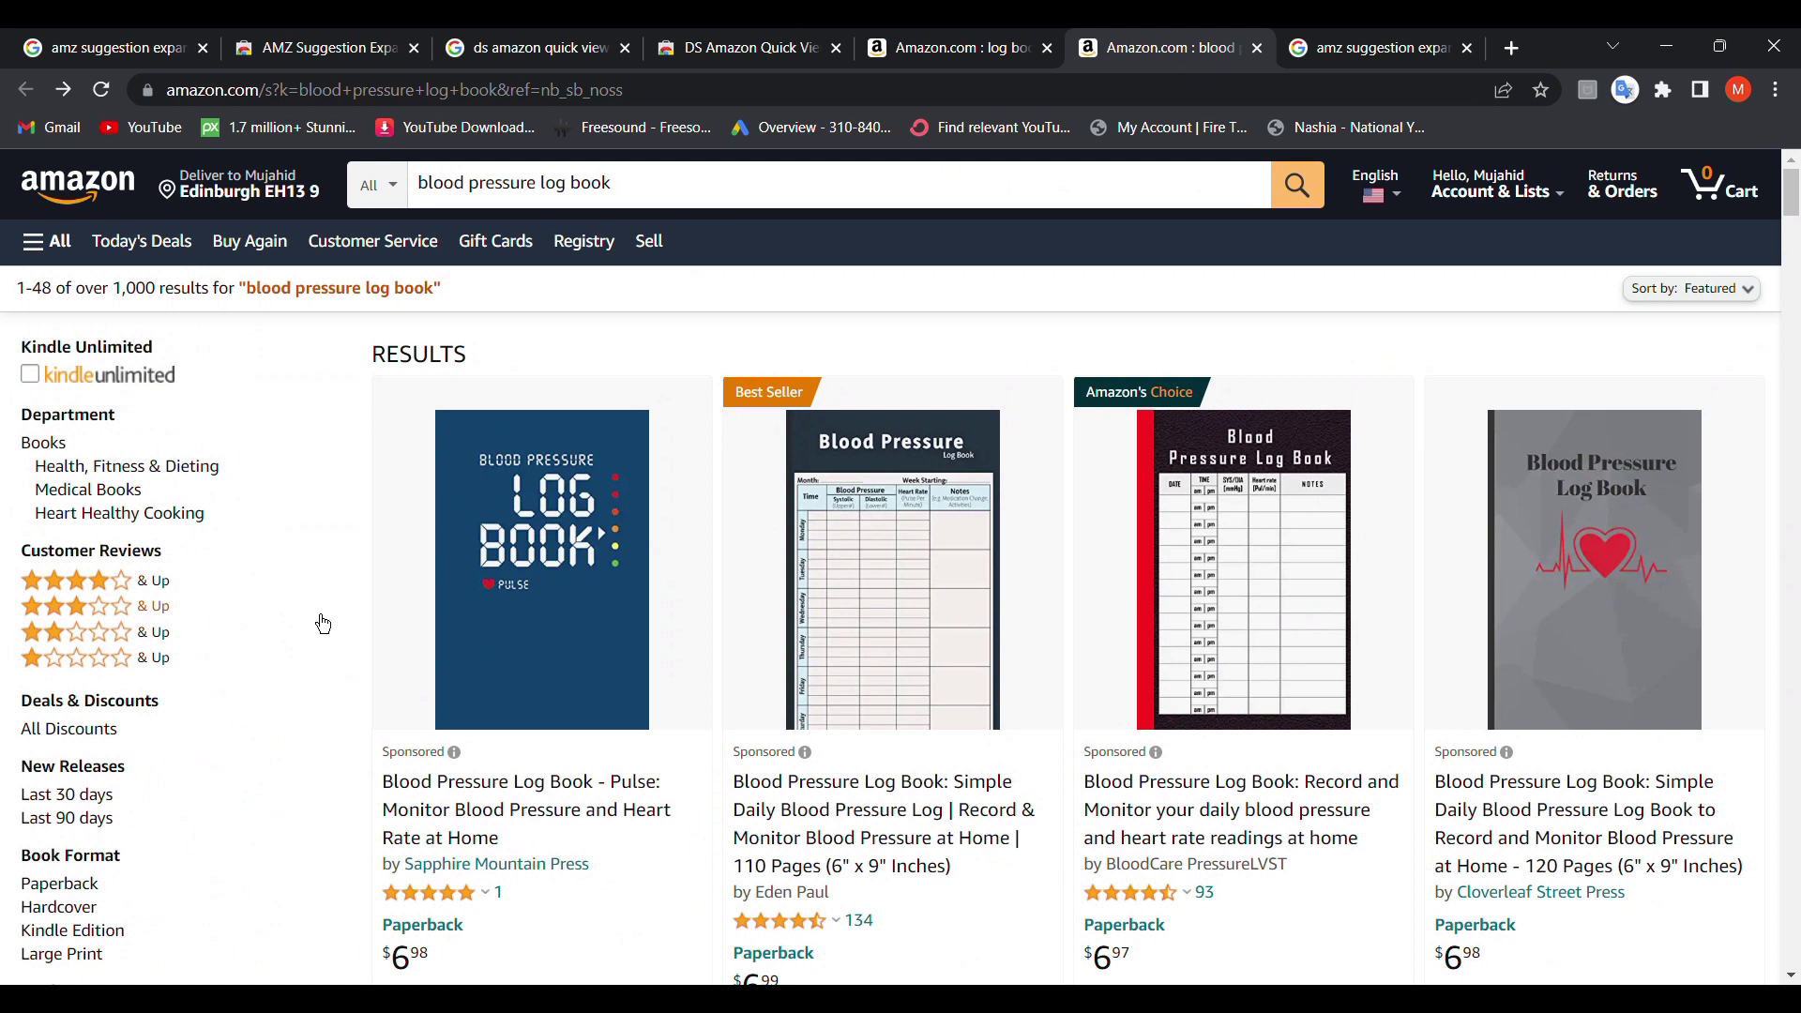
{"action": "scroll", "coordinate": [323, 623], "scroll_direction": "down", "scroll_amount": 4}
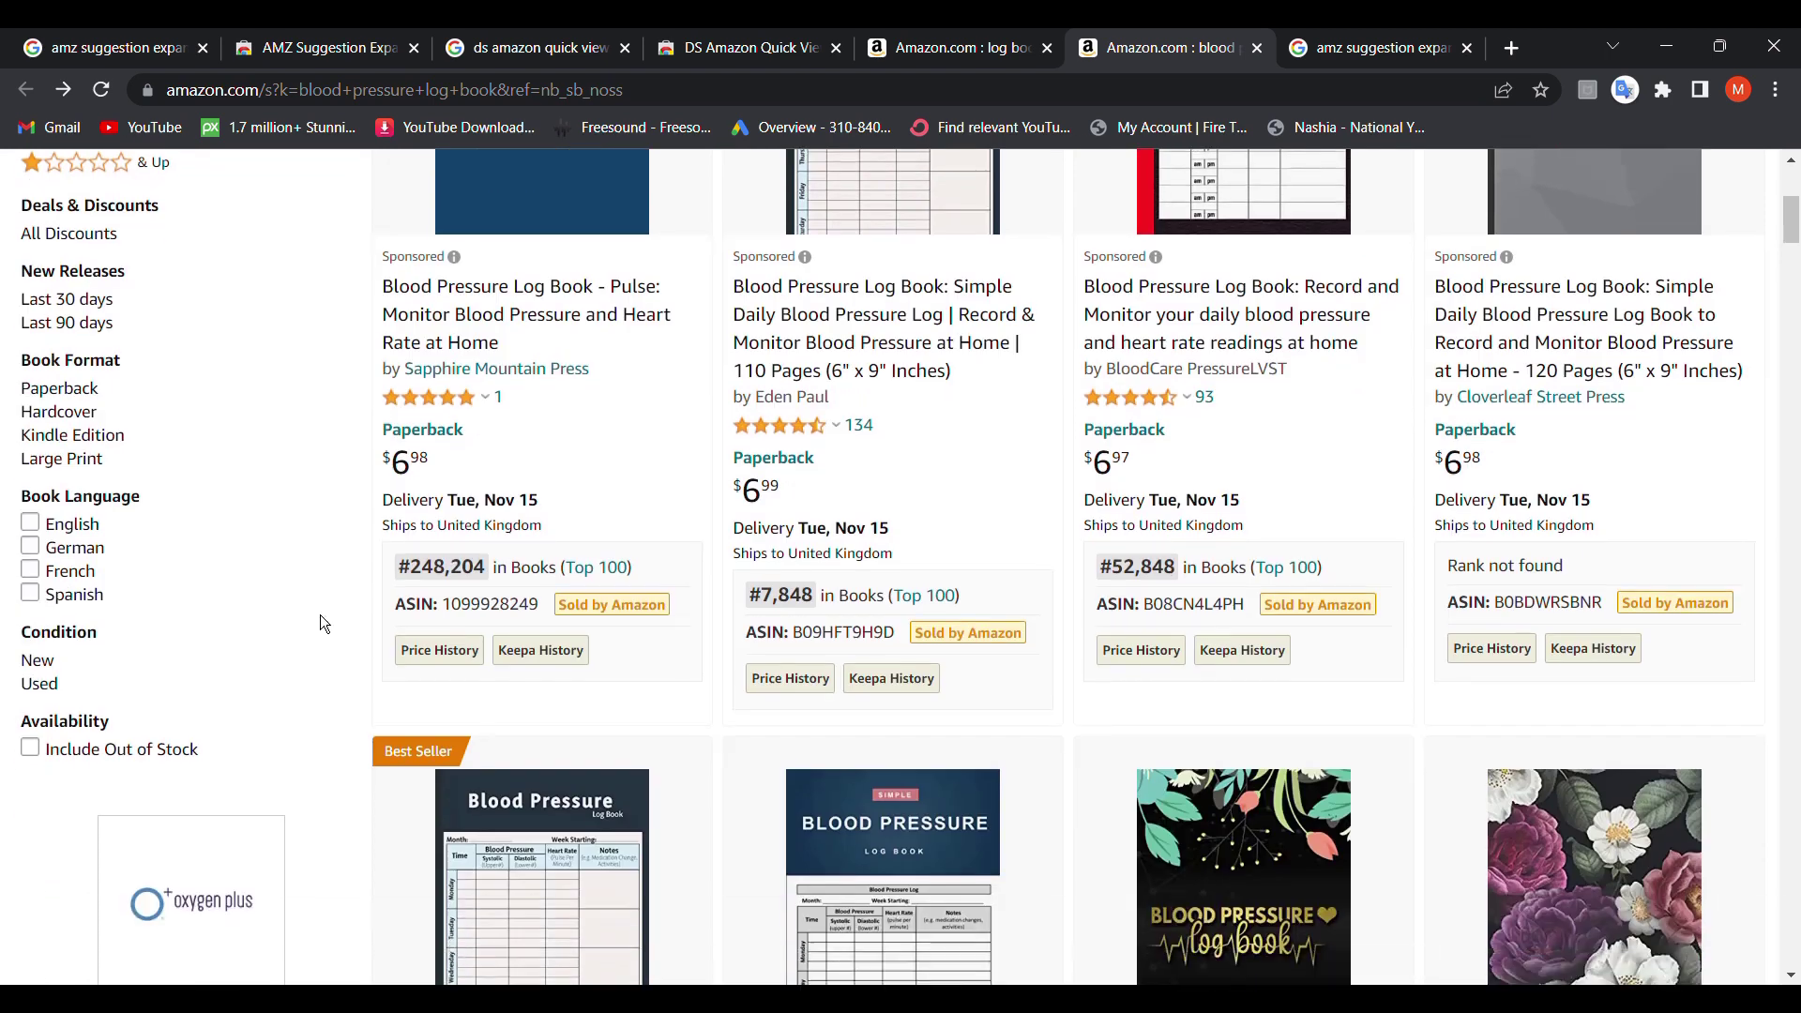
{"action": "scroll", "coordinate": [321, 623], "scroll_direction": "down", "scroll_amount": 5}
{"action": "scroll", "coordinate": [321, 623], "scroll_direction": "up", "scroll_amount": 6}
{"action": "scroll", "coordinate": [321, 624], "scroll_direction": "up", "scroll_amount": 3}
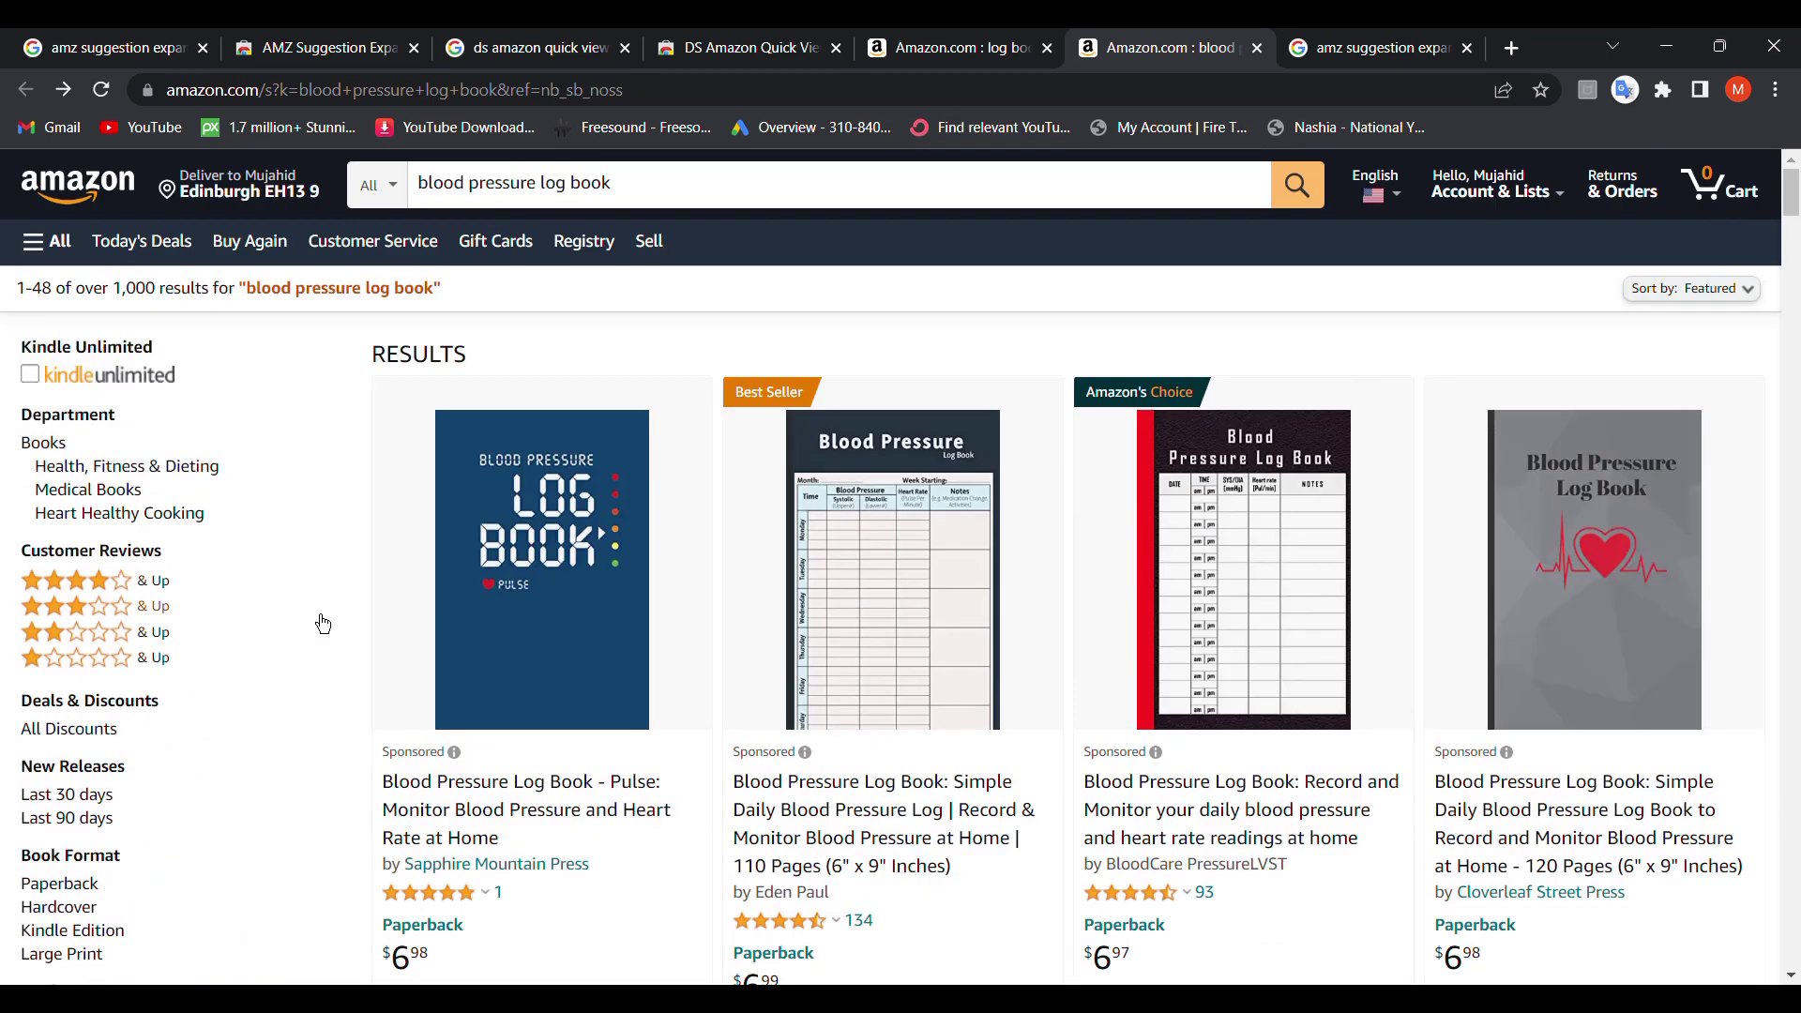
{"action": "scroll", "coordinate": [320, 624], "scroll_direction": "down", "scroll_amount": 4}
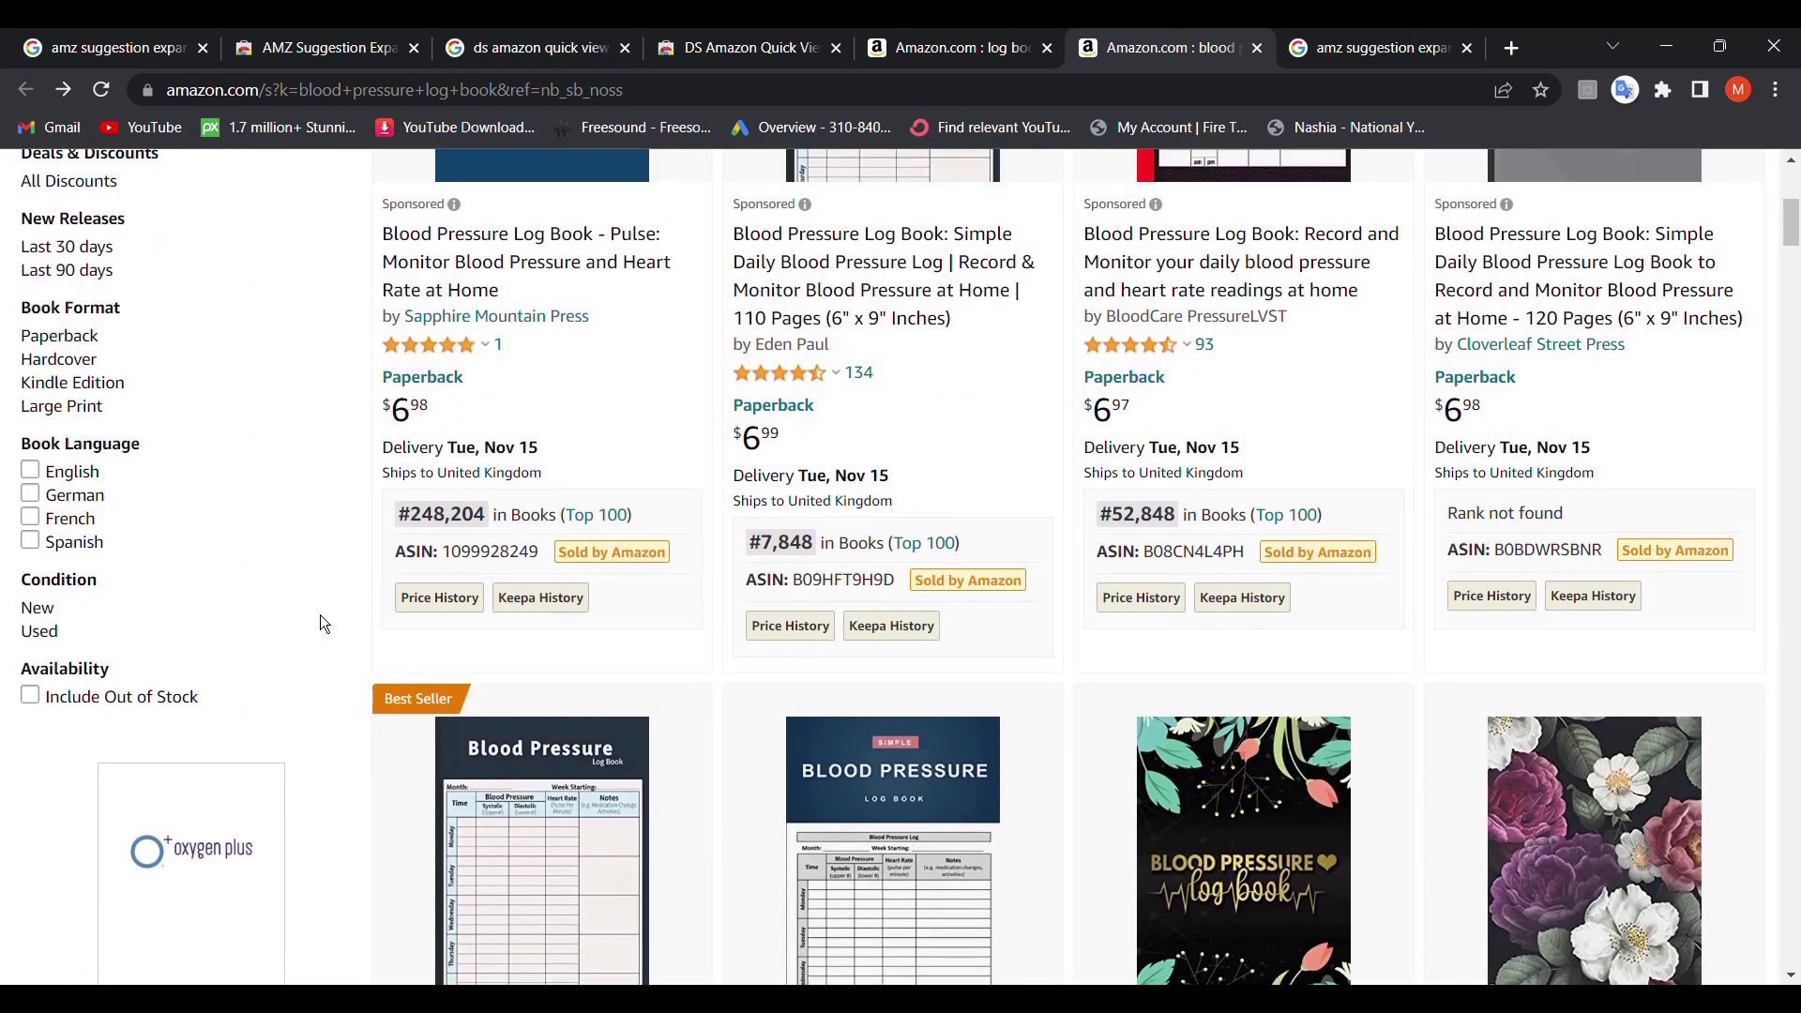
{"action": "scroll", "coordinate": [319, 616], "scroll_direction": "down", "scroll_amount": 4}
{"action": "scroll", "coordinate": [320, 616], "scroll_direction": "down", "scroll_amount": 4}
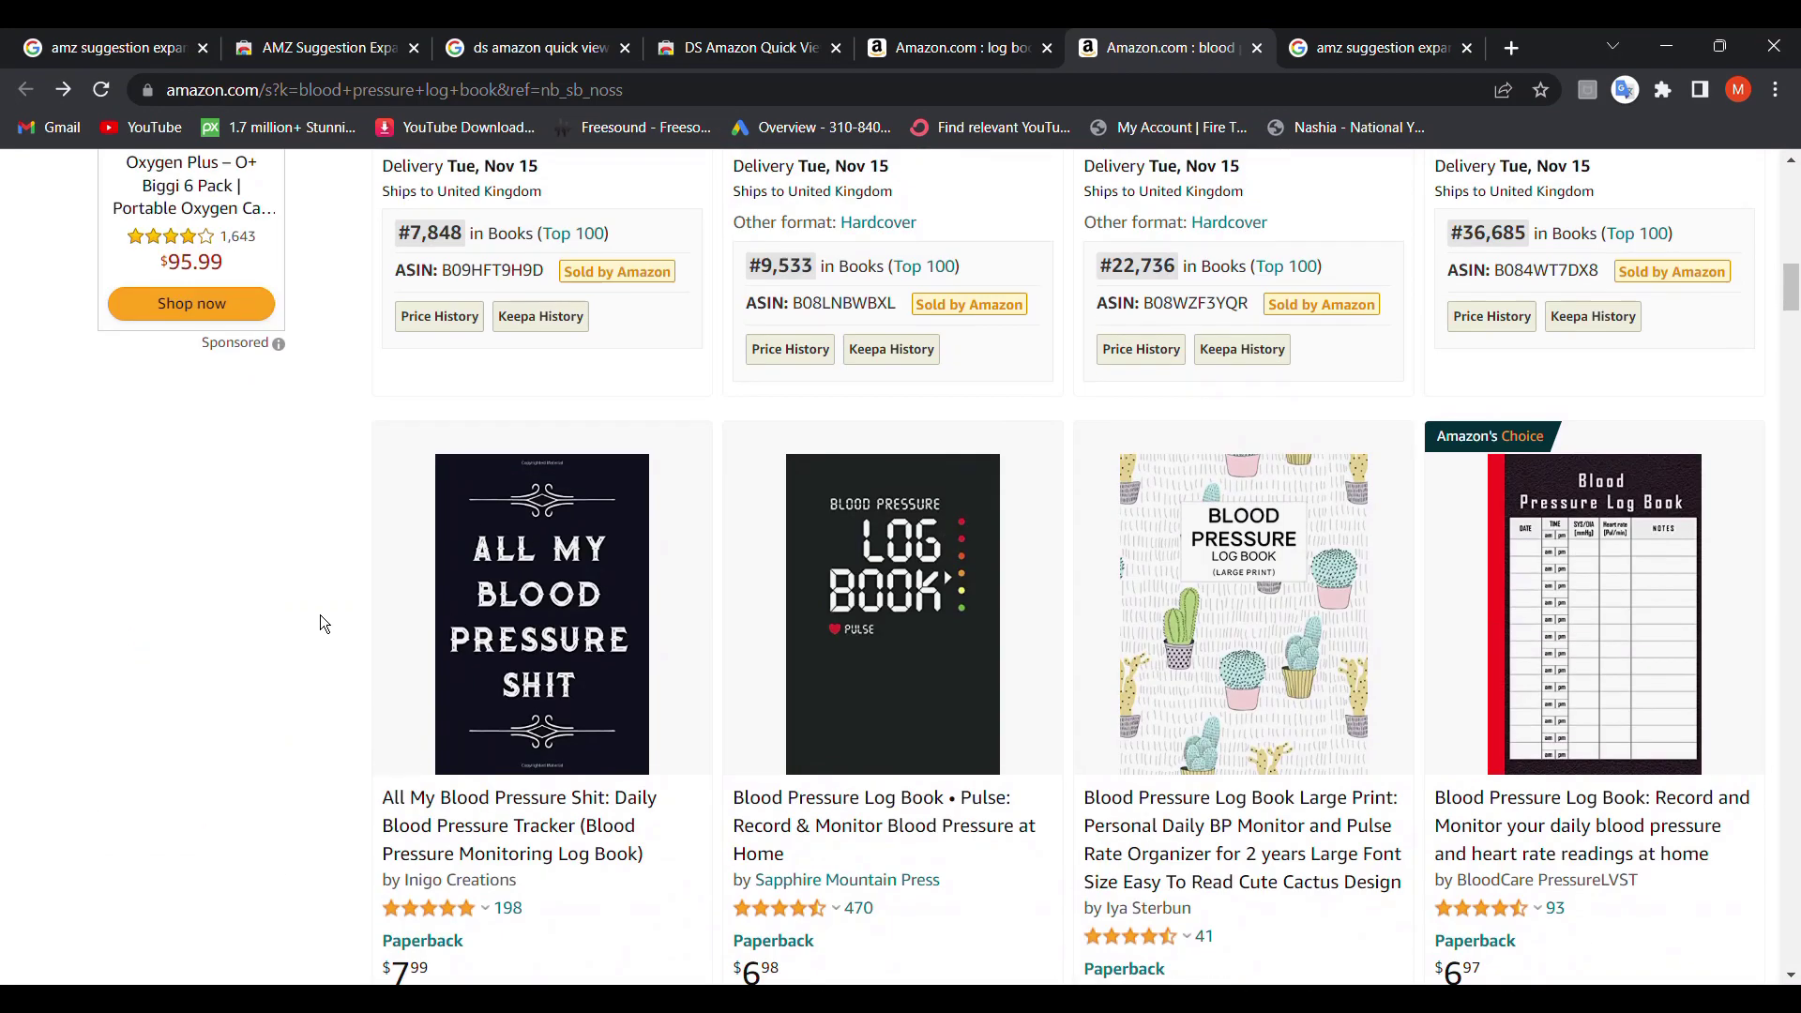
{"action": "scroll", "coordinate": [320, 615], "scroll_direction": "up", "scroll_amount": 1}
{"action": "scroll", "coordinate": [336, 385], "scroll_direction": "up", "scroll_amount": 3}
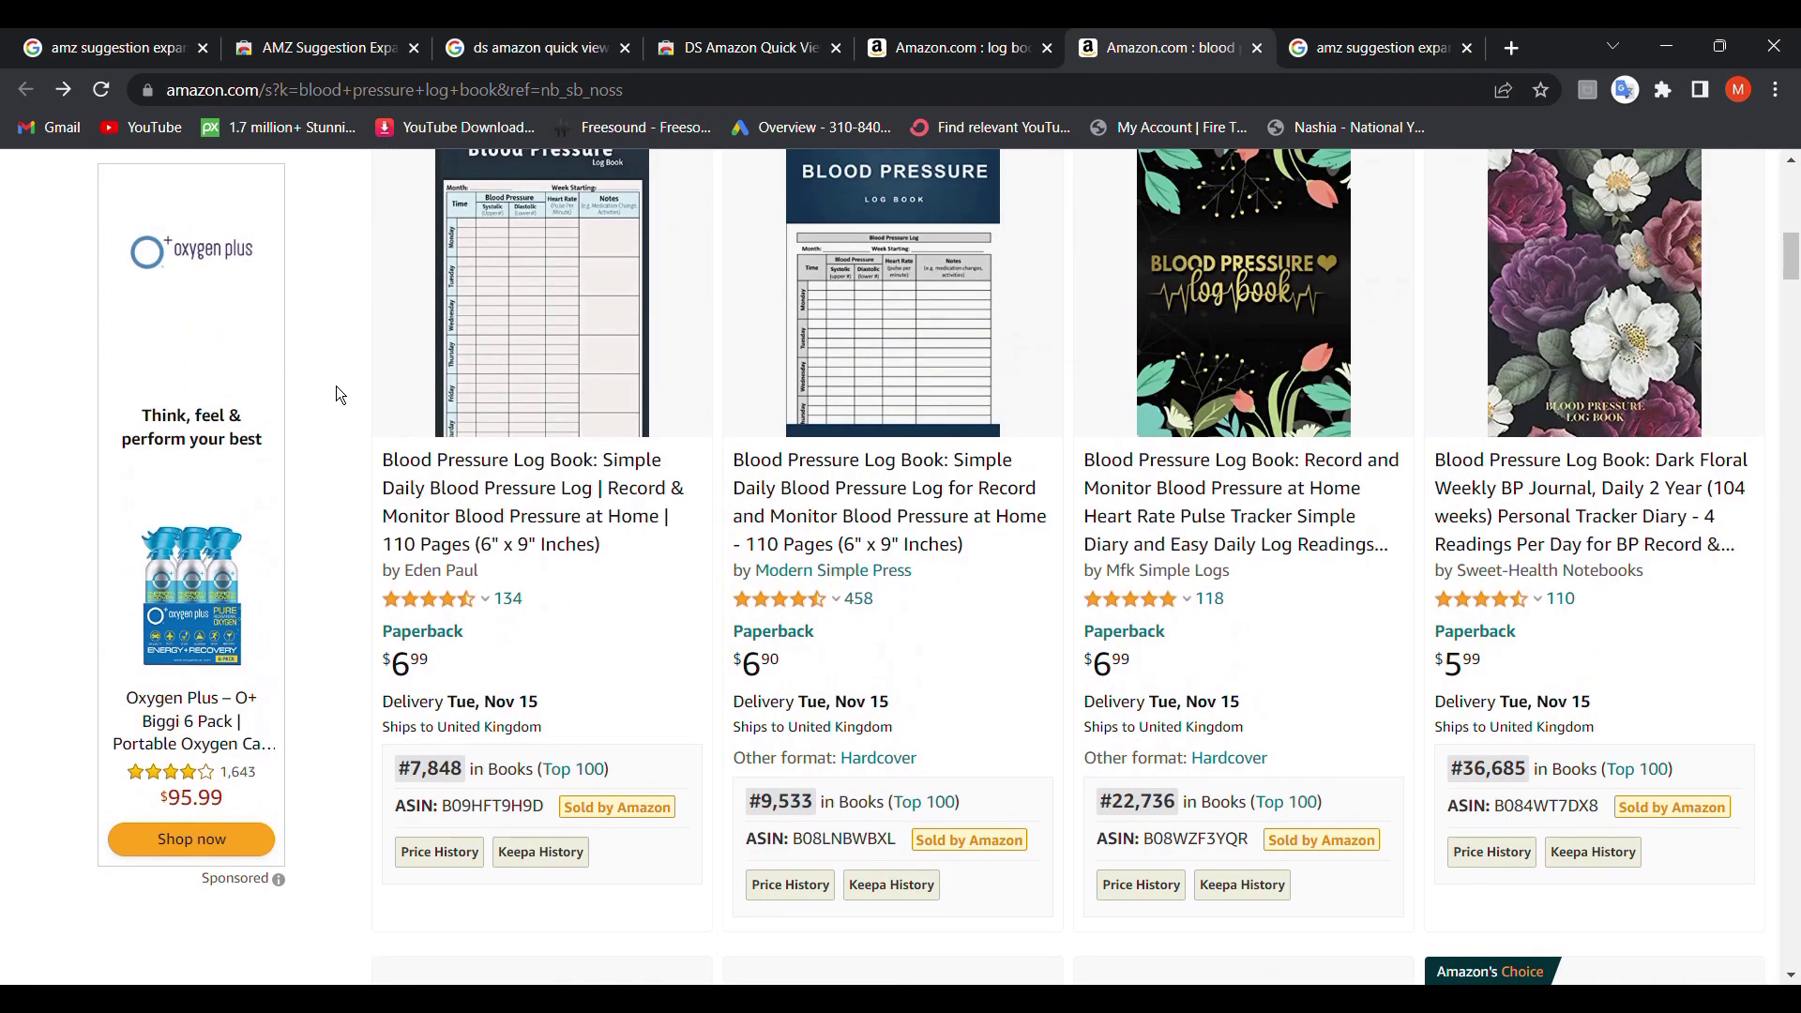
{"action": "mouse_move", "coordinate": [403, 586]}
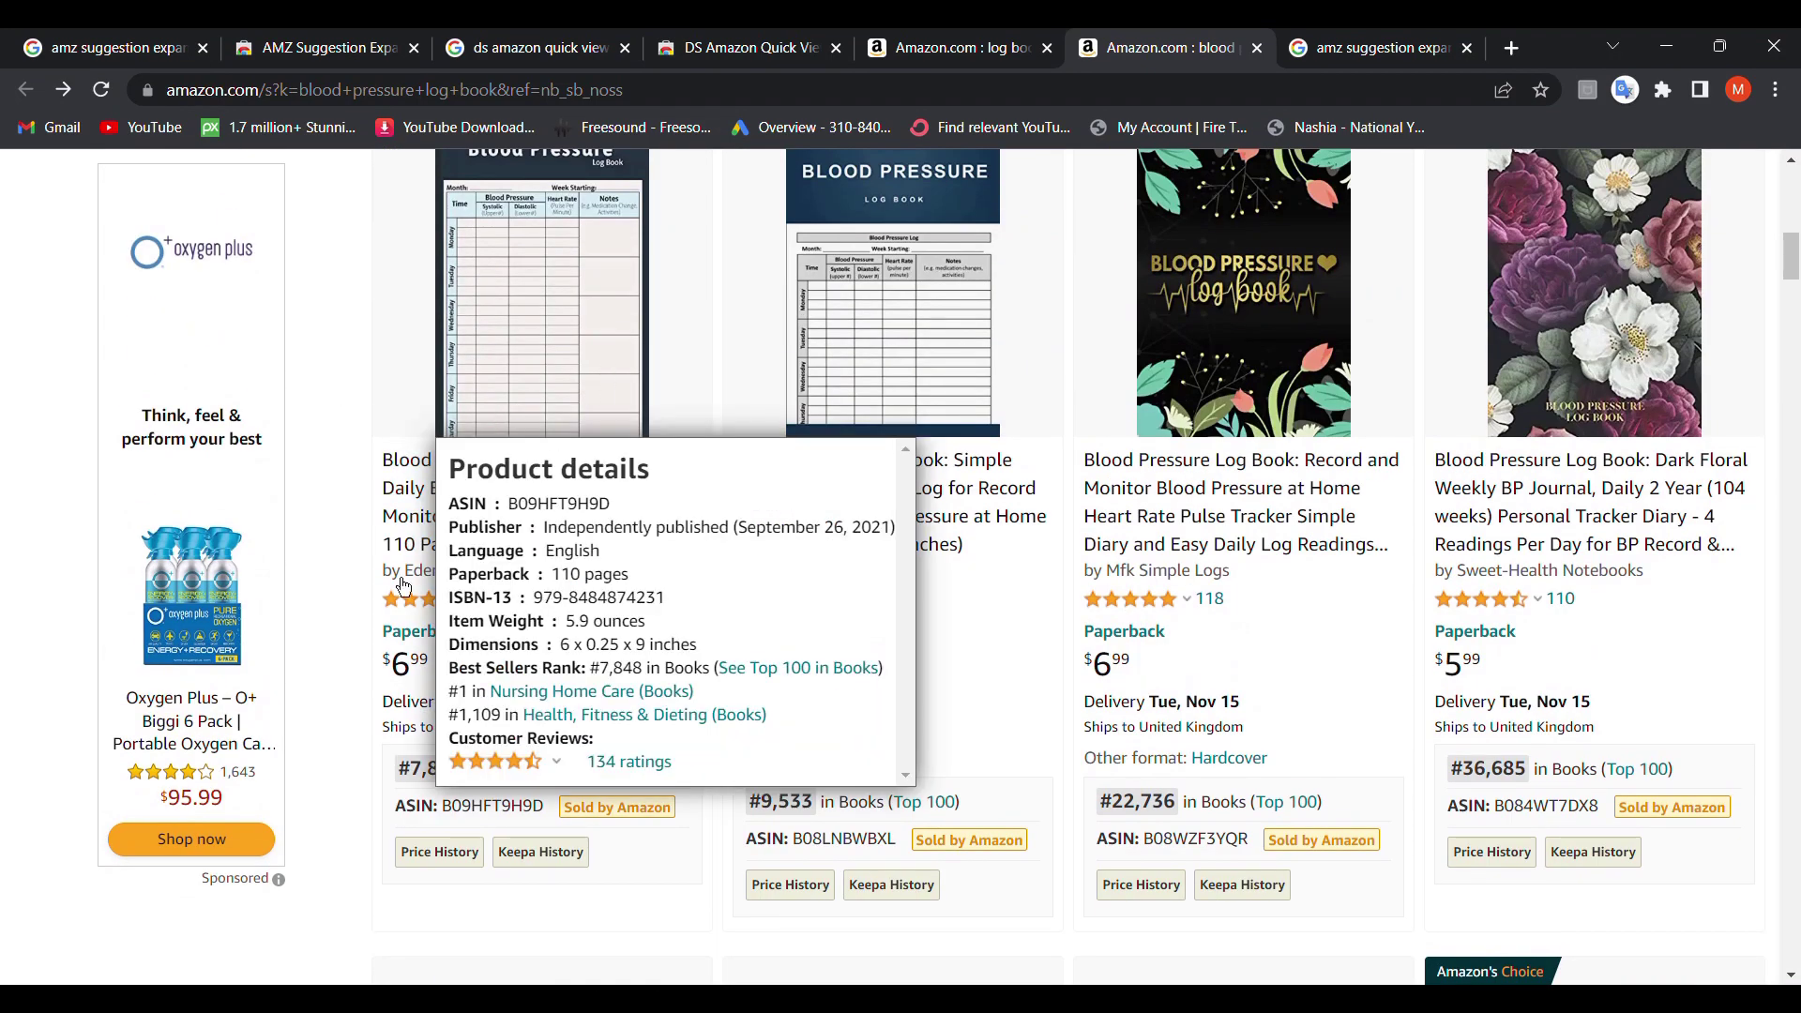
{"action": "scroll", "coordinate": [331, 702], "scroll_direction": "down", "scroll_amount": 2}
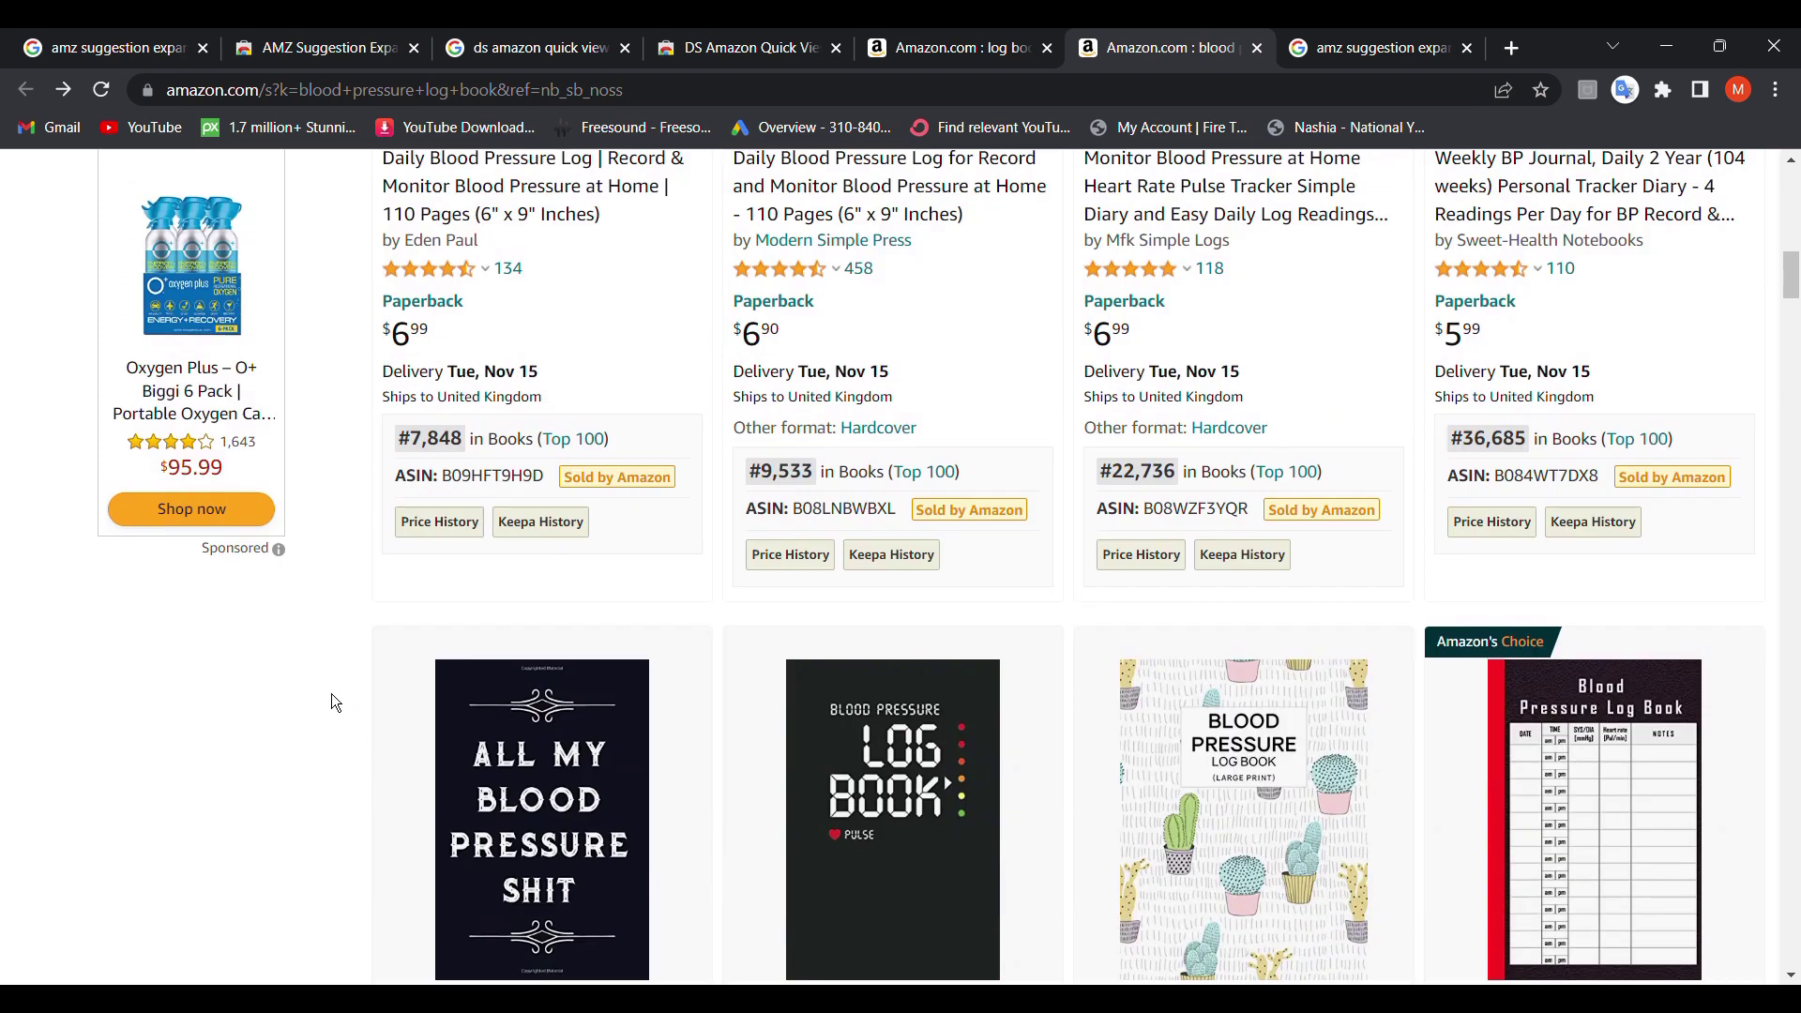
{"action": "scroll", "coordinate": [331, 701], "scroll_direction": "up", "scroll_amount": 2}
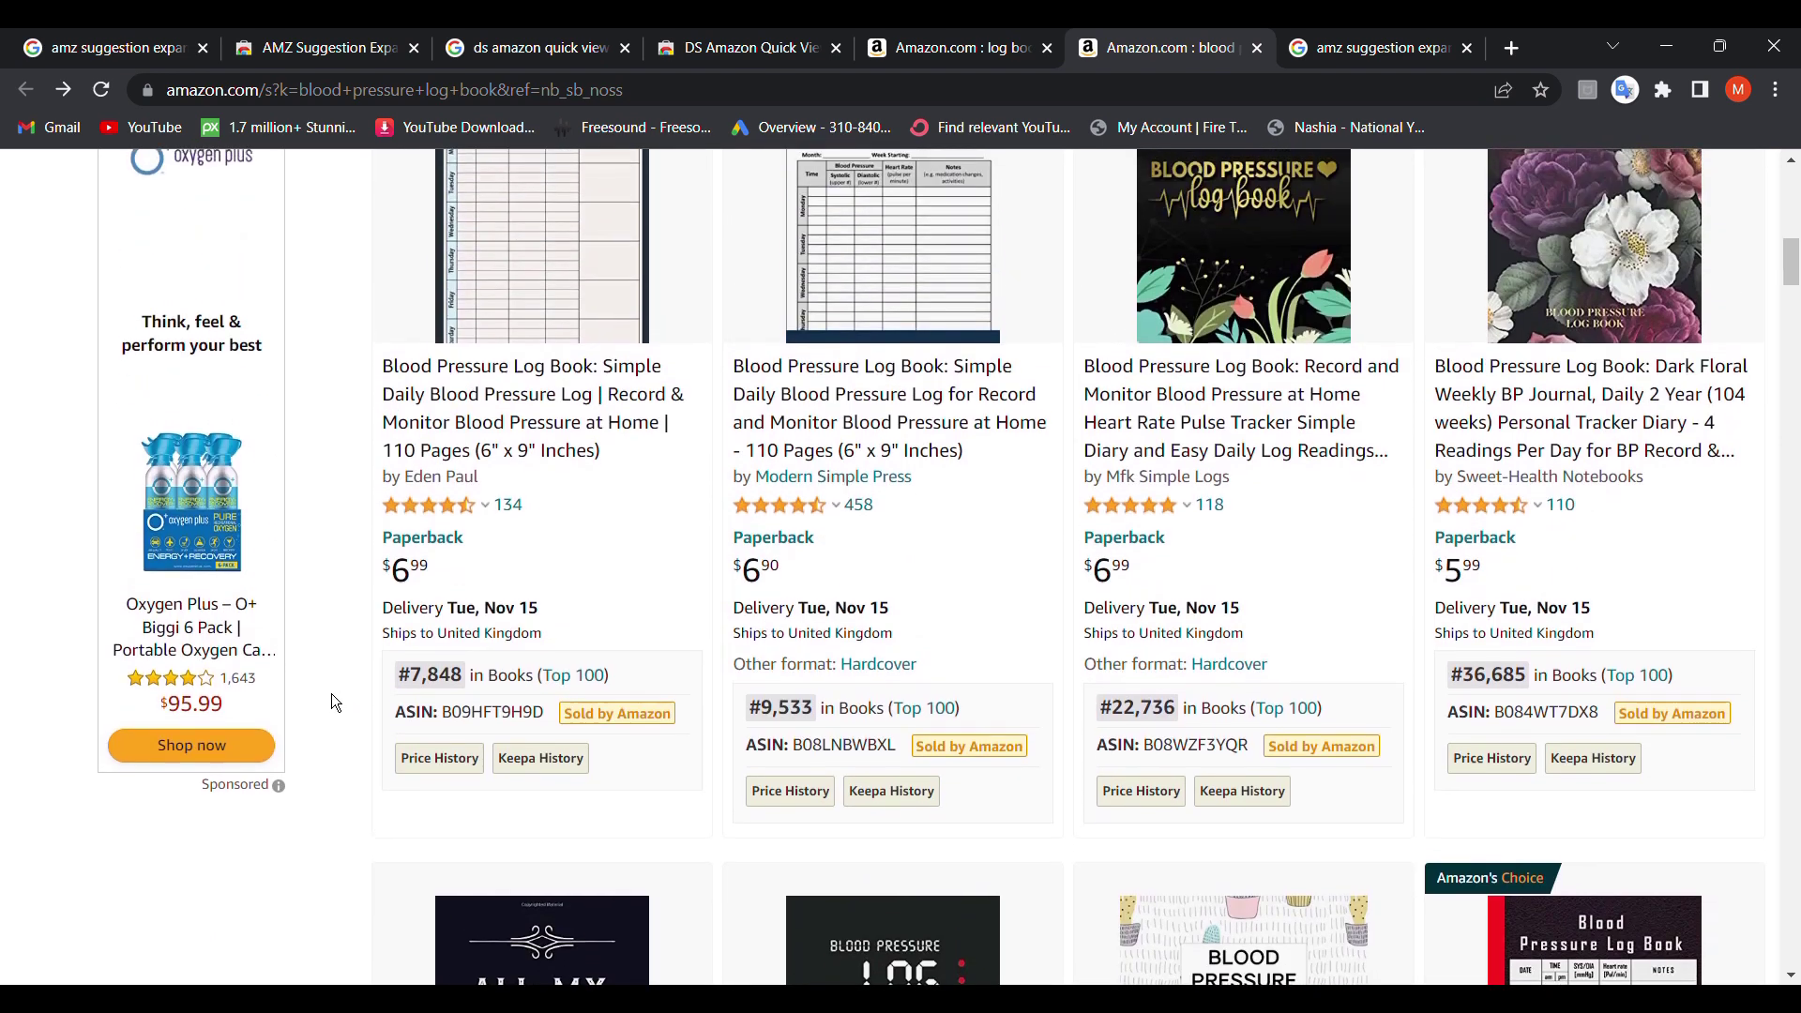
{"action": "scroll", "coordinate": [330, 702], "scroll_direction": "down", "scroll_amount": 3}
{"action": "scroll", "coordinate": [333, 699], "scroll_direction": "down", "scroll_amount": 5}
{"action": "scroll", "coordinate": [333, 698], "scroll_direction": "up", "scroll_amount": 2}
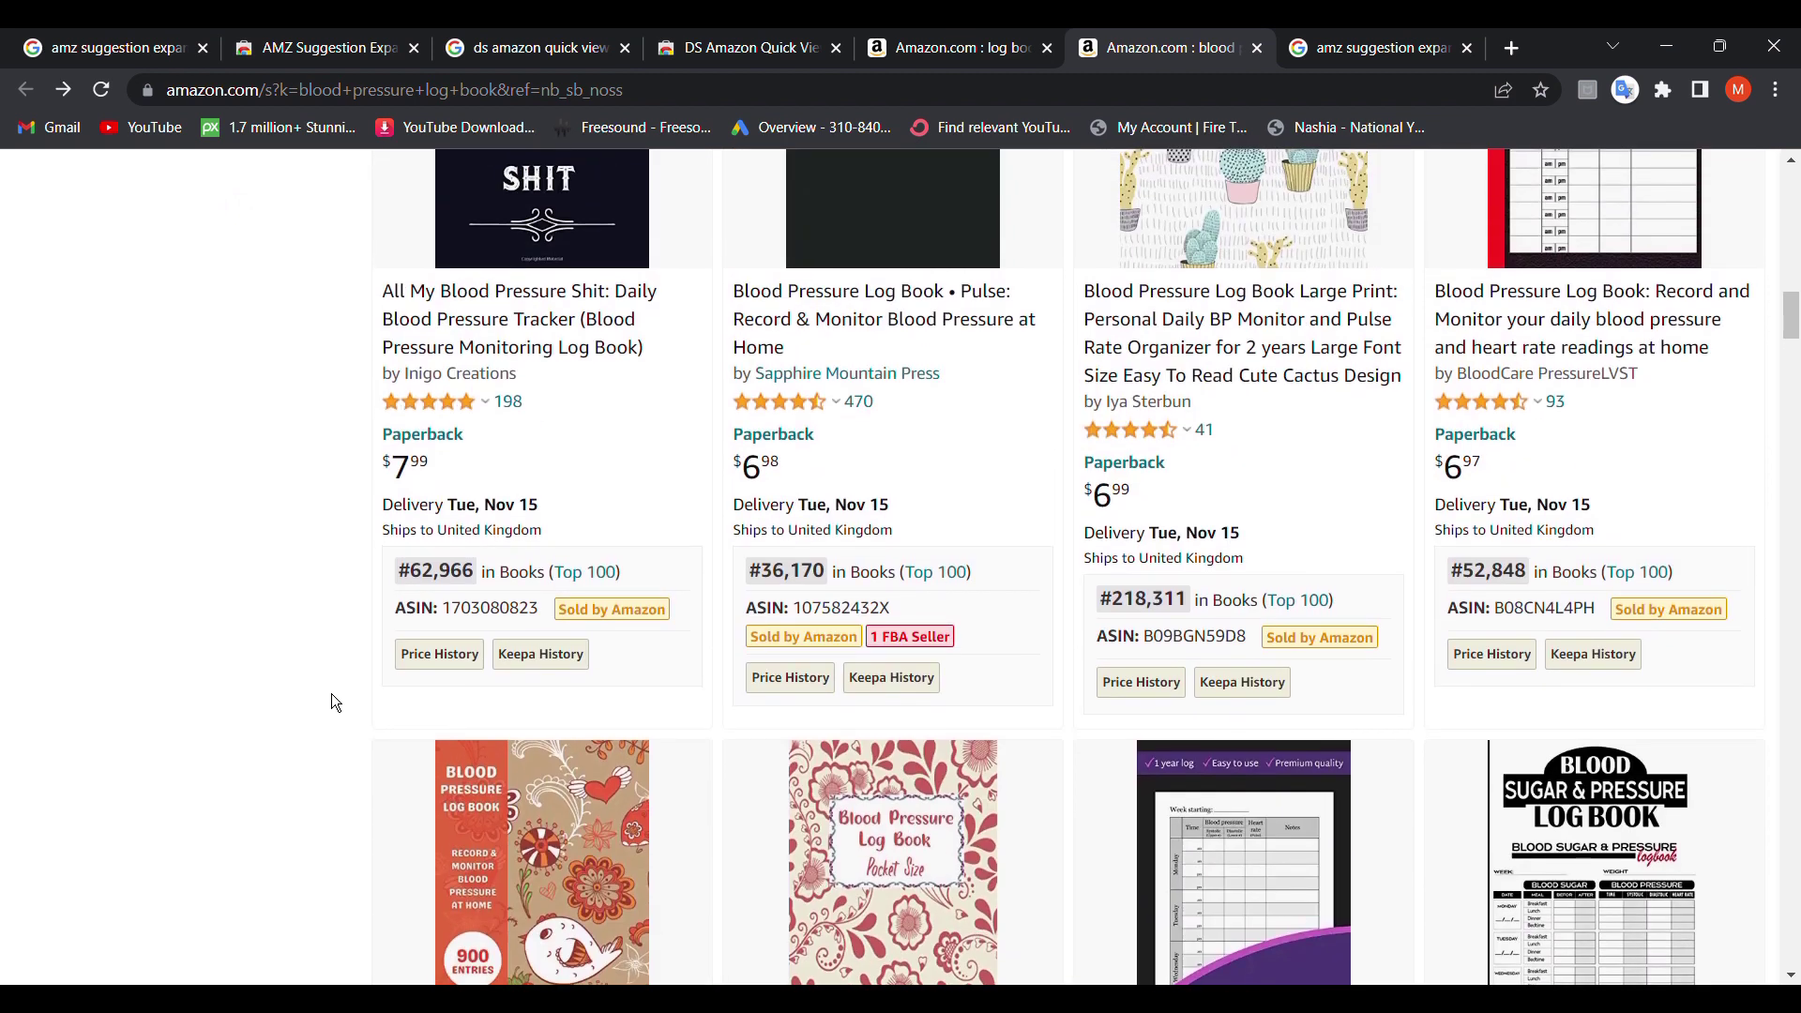
{"action": "scroll", "coordinate": [330, 700], "scroll_direction": "up", "scroll_amount": 2}
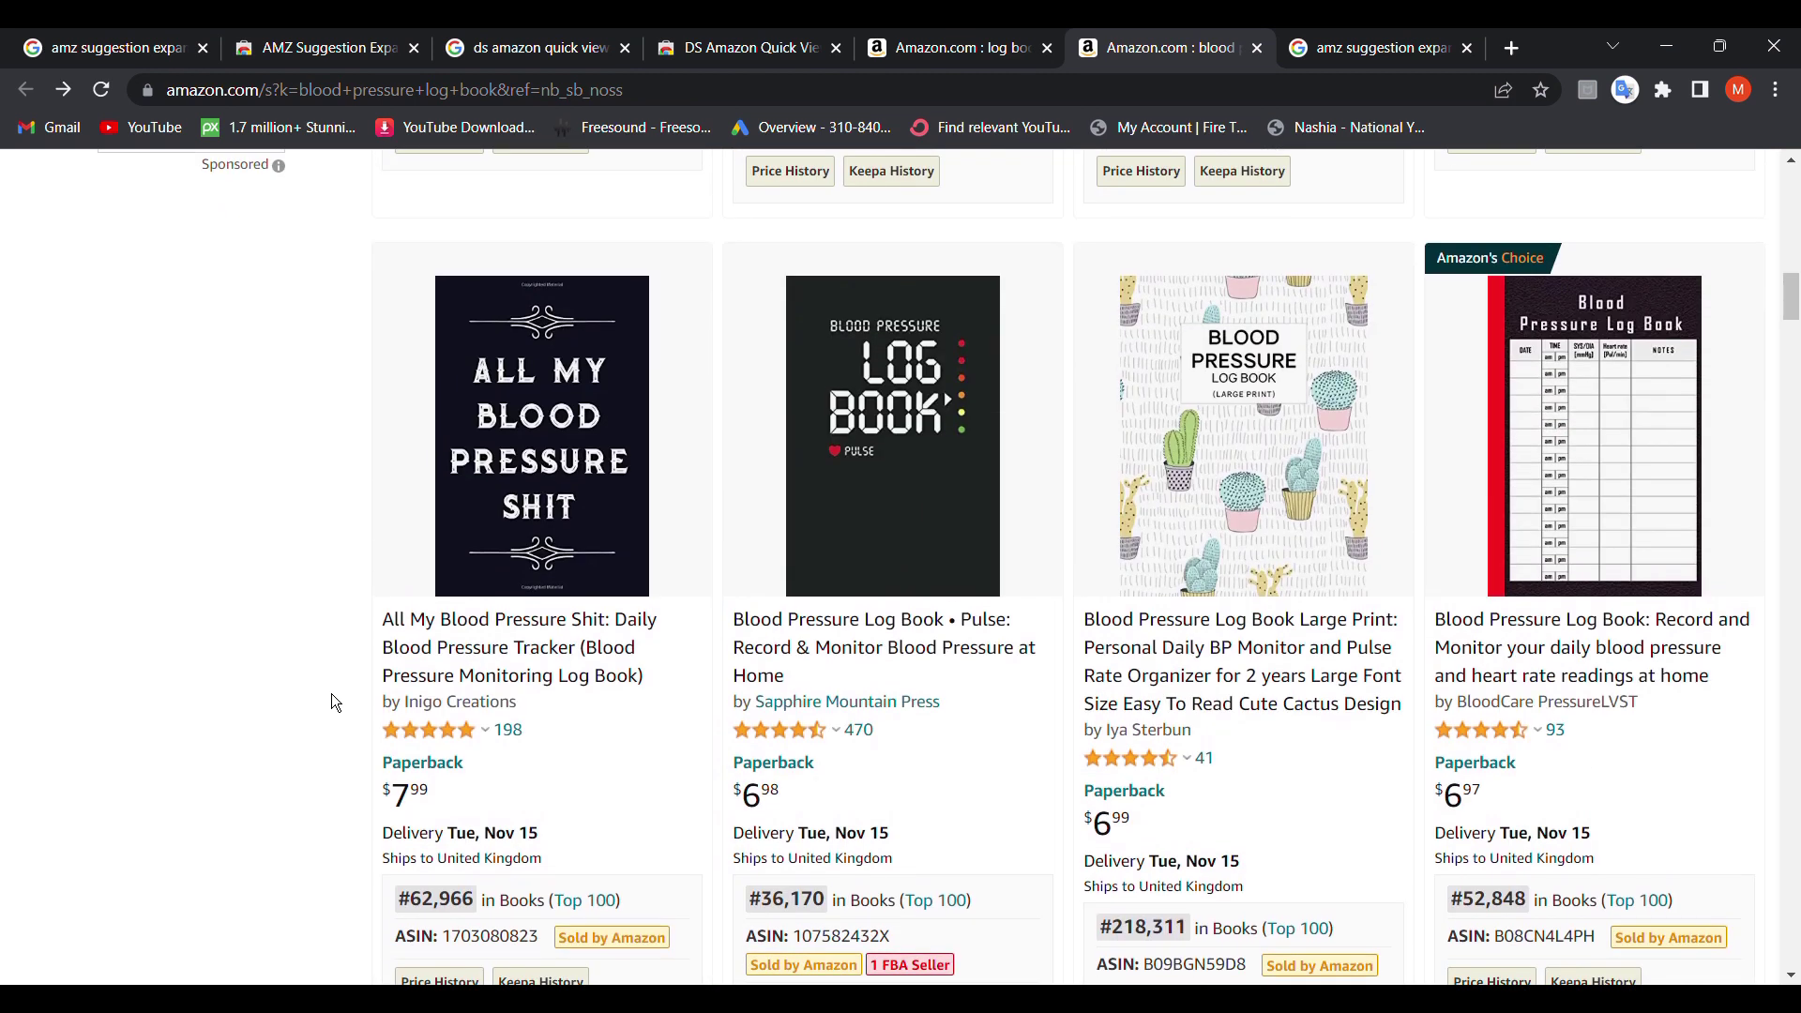
{"action": "scroll", "coordinate": [330, 701], "scroll_direction": "down", "scroll_amount": 4}
{"action": "scroll", "coordinate": [338, 683], "scroll_direction": "up", "scroll_amount": 4}
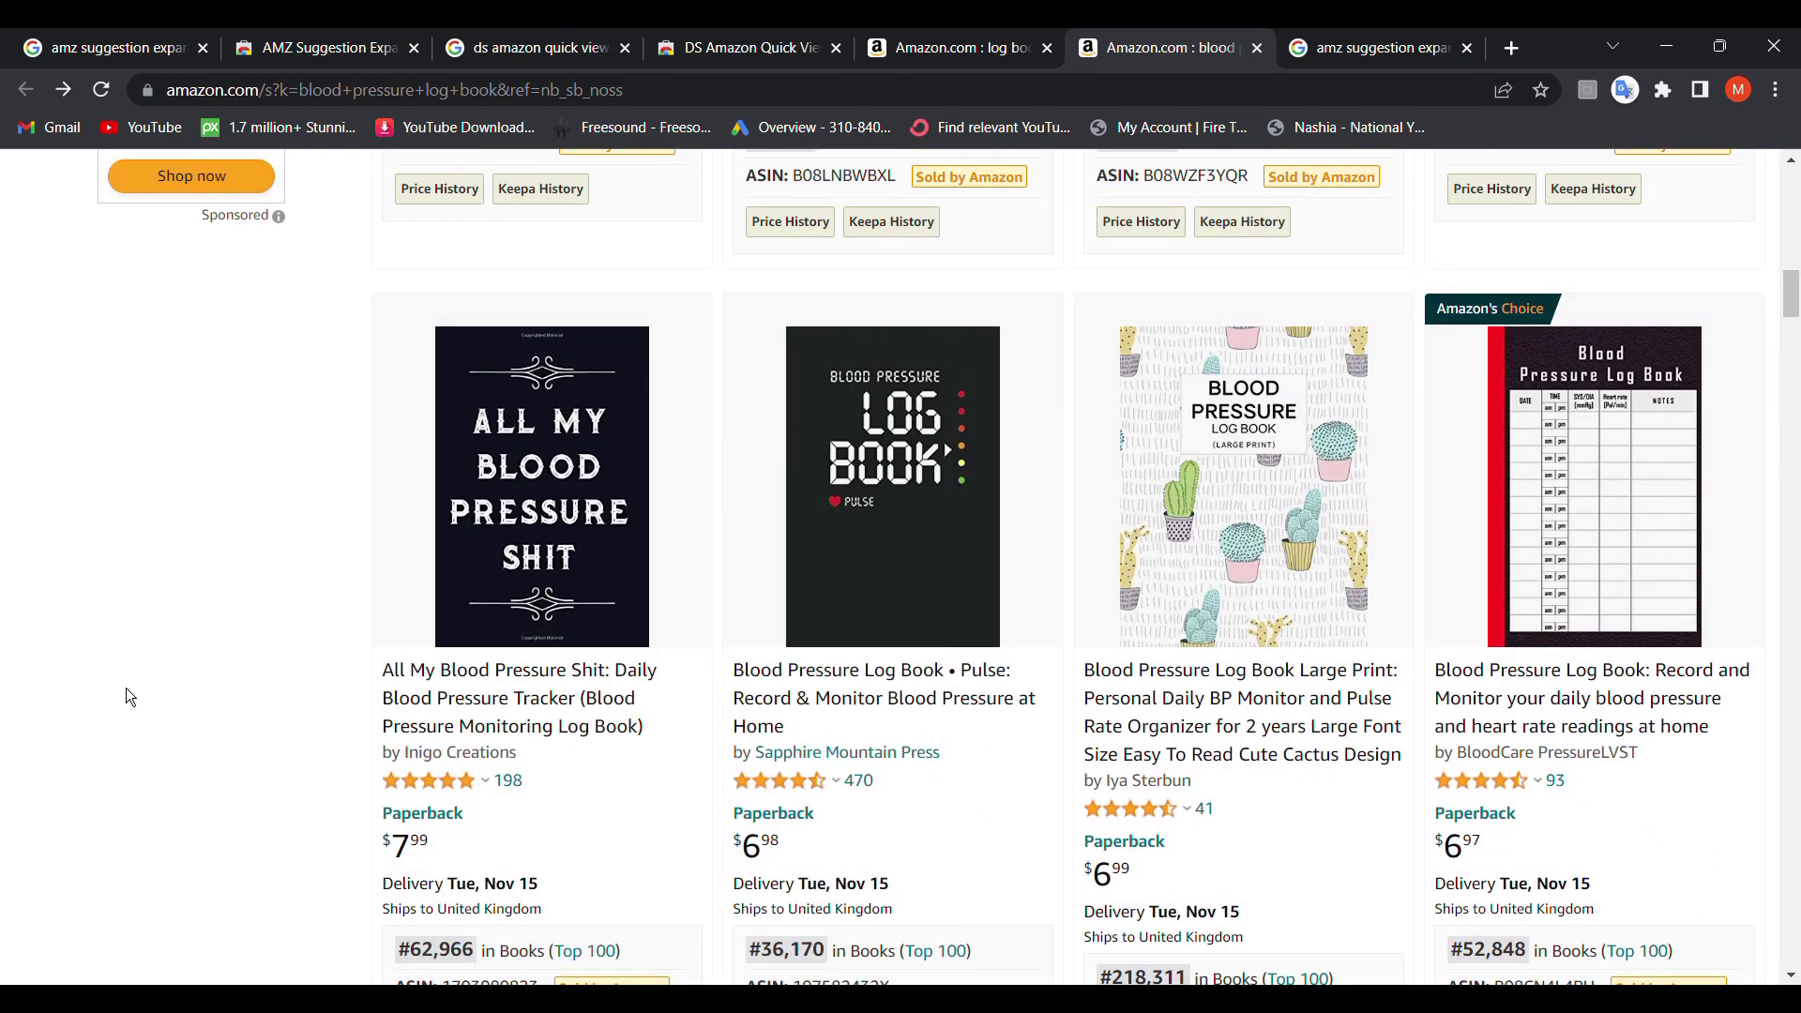
{"action": "scroll", "coordinate": [126, 696], "scroll_direction": "up", "scroll_amount": 3}
{"action": "scroll", "coordinate": [124, 696], "scroll_direction": "up", "scroll_amount": 5}
{"action": "scroll", "coordinate": [126, 697], "scroll_direction": "up", "scroll_amount": 5}
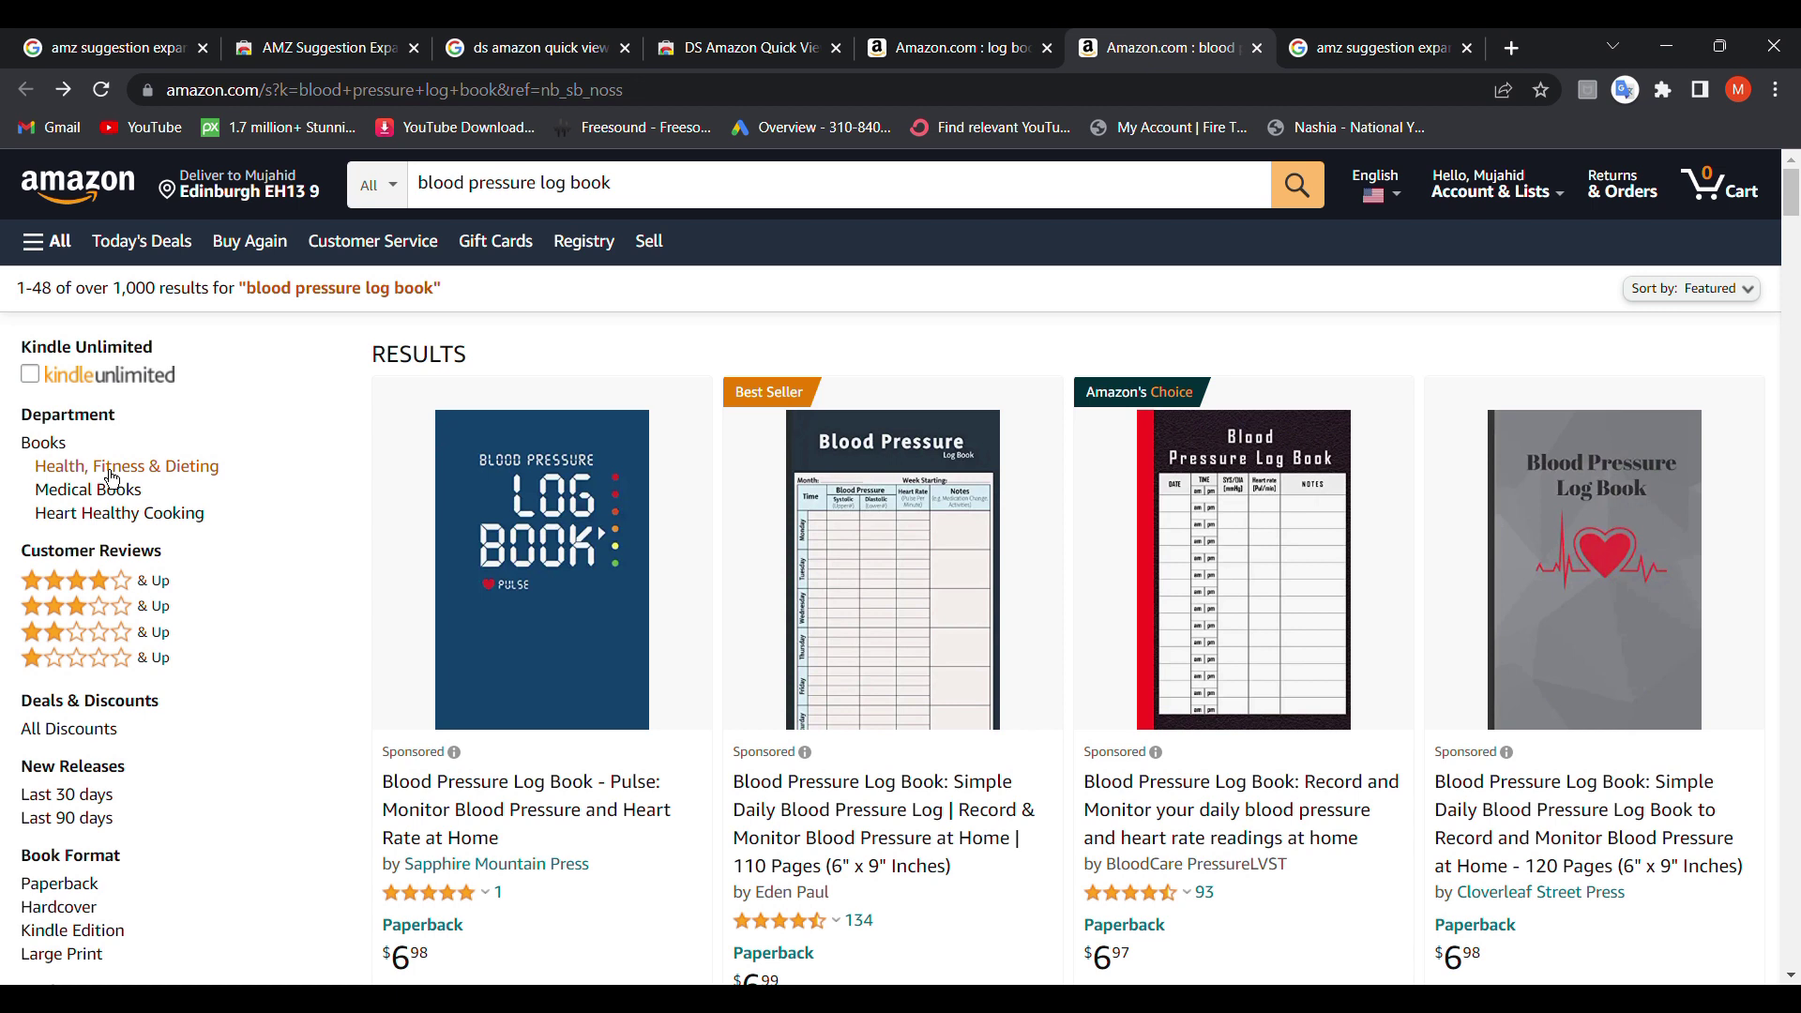
{"action": "scroll", "coordinate": [112, 479], "scroll_direction": "down", "scroll_amount": 3}
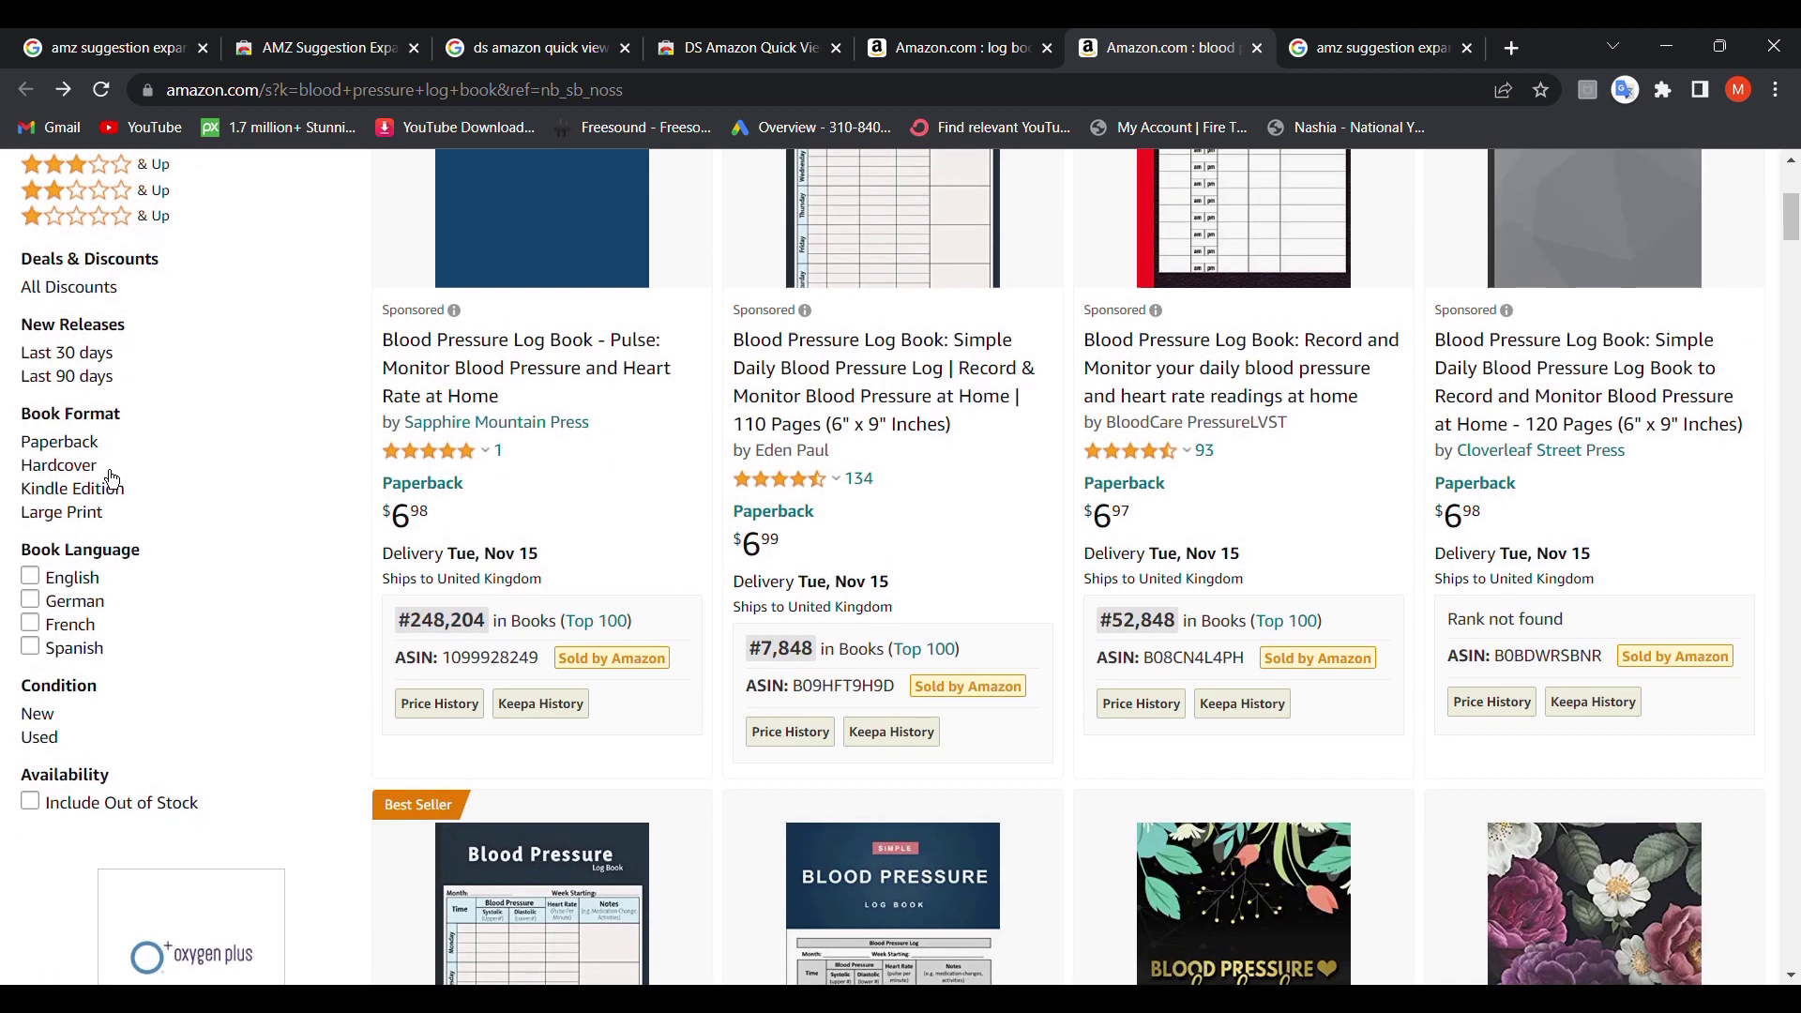
{"action": "scroll", "coordinate": [91, 352], "scroll_direction": "up", "scroll_amount": 3}
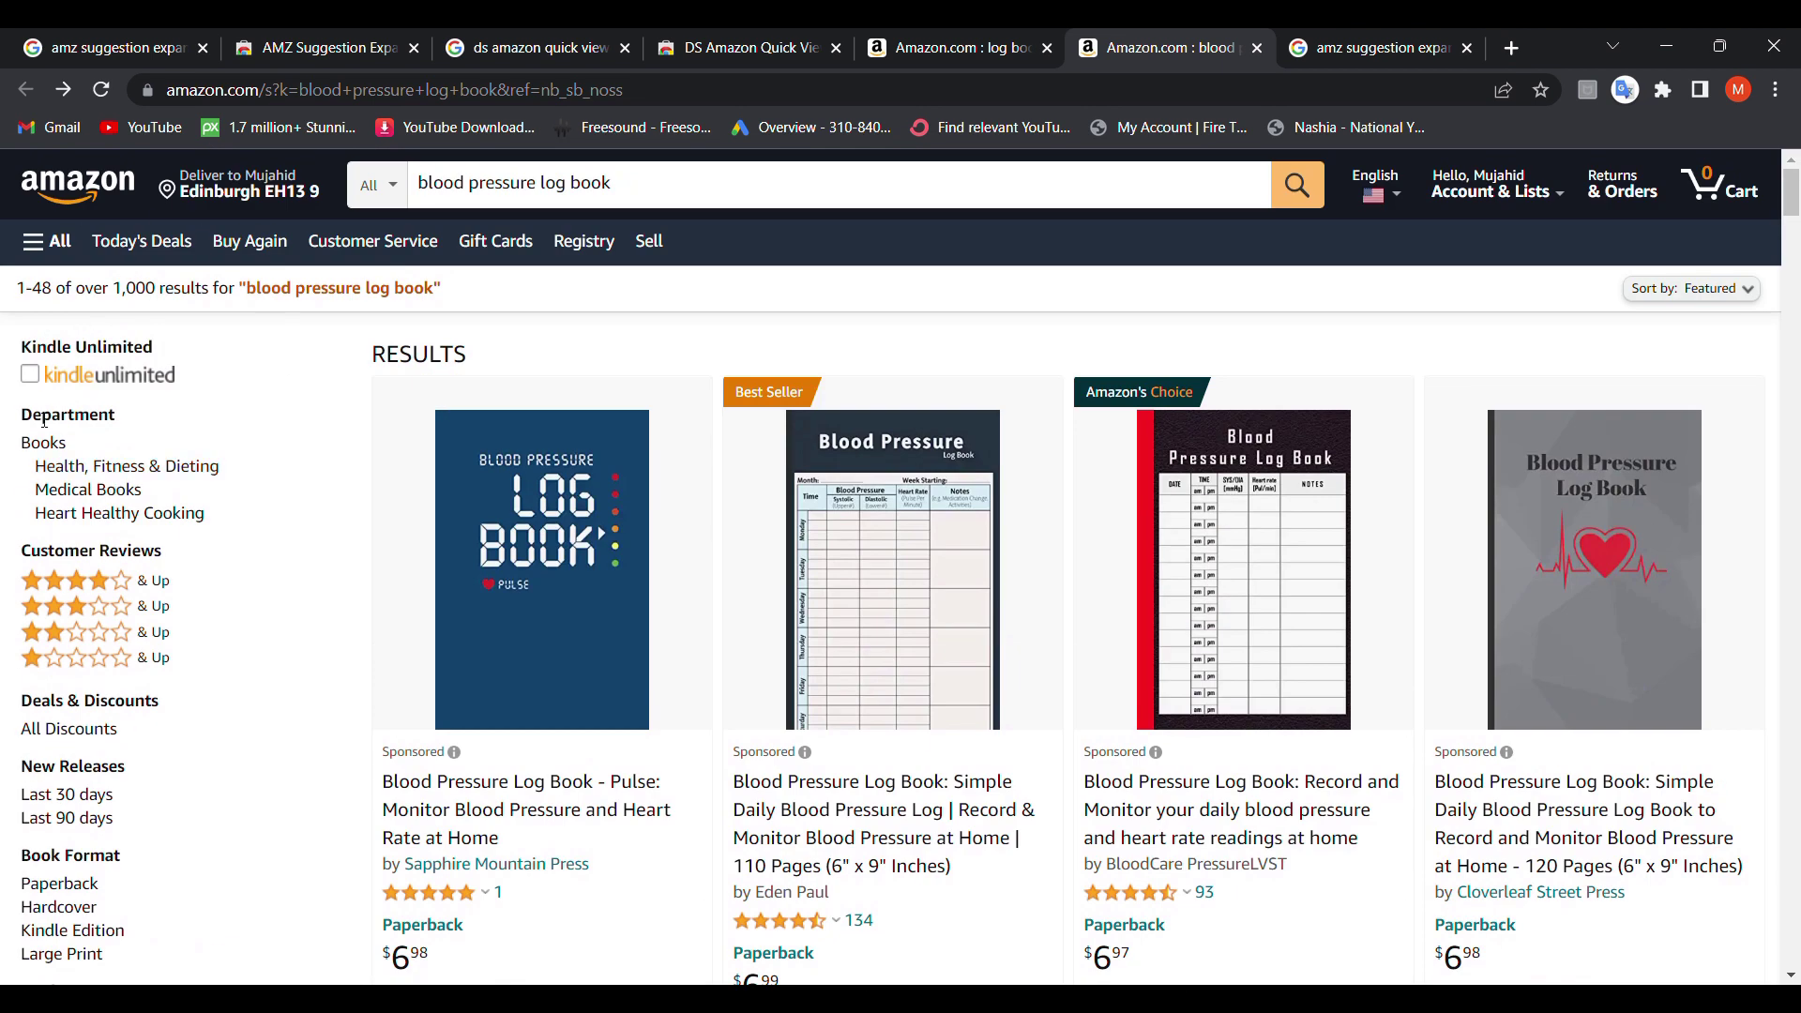